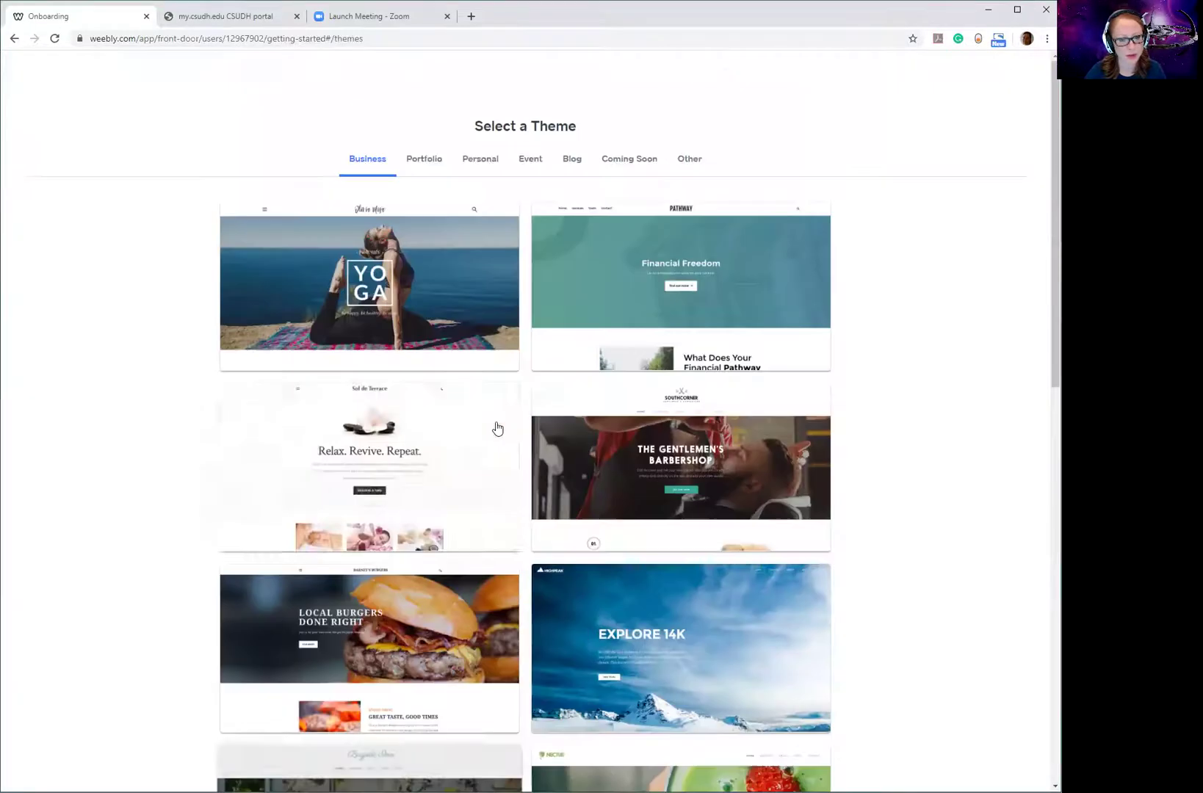
Step: Look through the available website themes in the Portfolio and Personal categories
{"action": "left_click", "coordinate": [422, 163]}
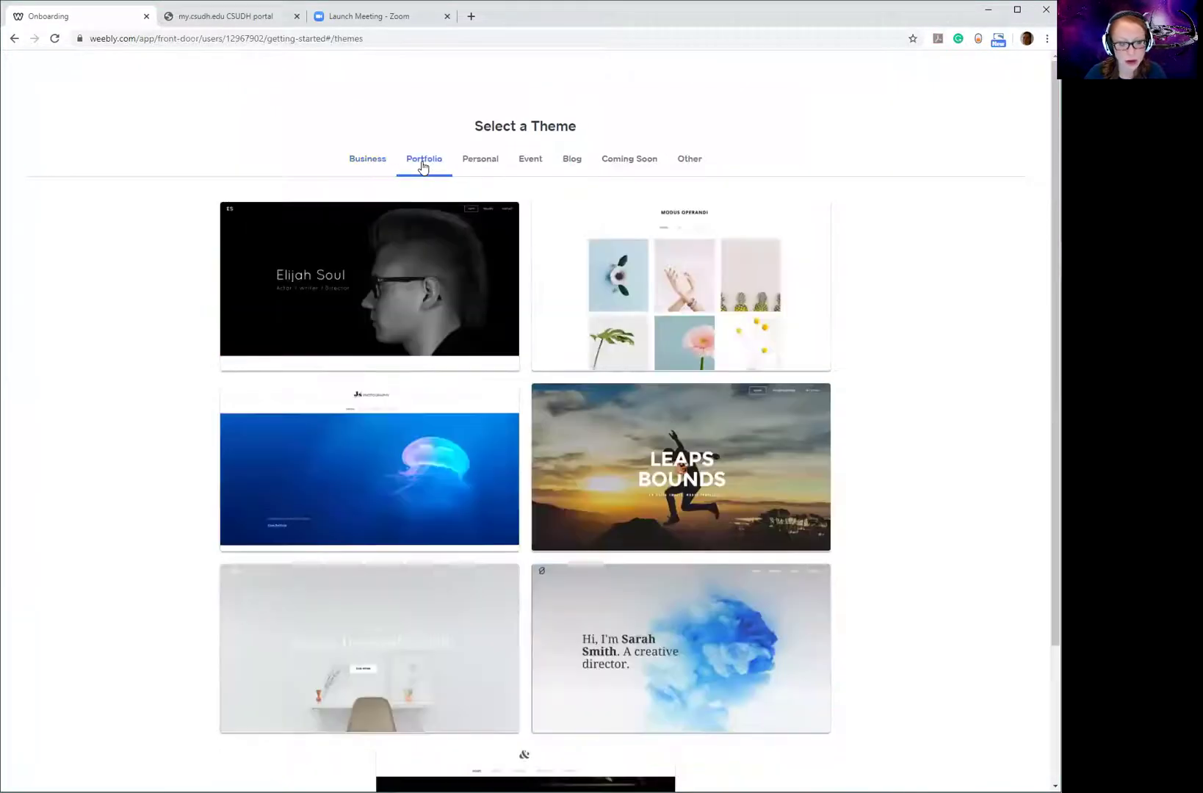
{"action": "scroll", "coordinate": [599, 450], "scroll_direction": "down", "scroll_amount": 2}
{"action": "scroll", "coordinate": [599, 450], "scroll_direction": "up", "scroll_amount": 1}
{"action": "scroll", "coordinate": [599, 451], "scroll_direction": "up", "scroll_amount": 1}
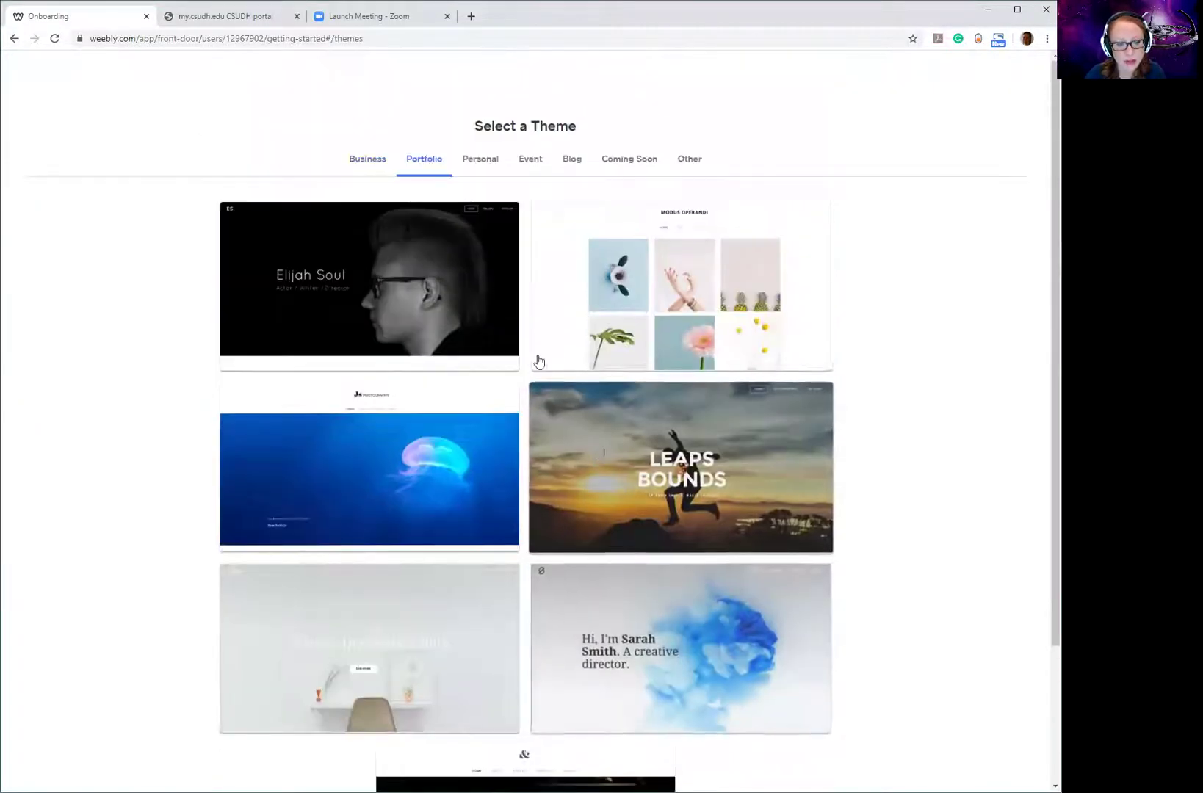
{"action": "left_click", "coordinate": [486, 163]}
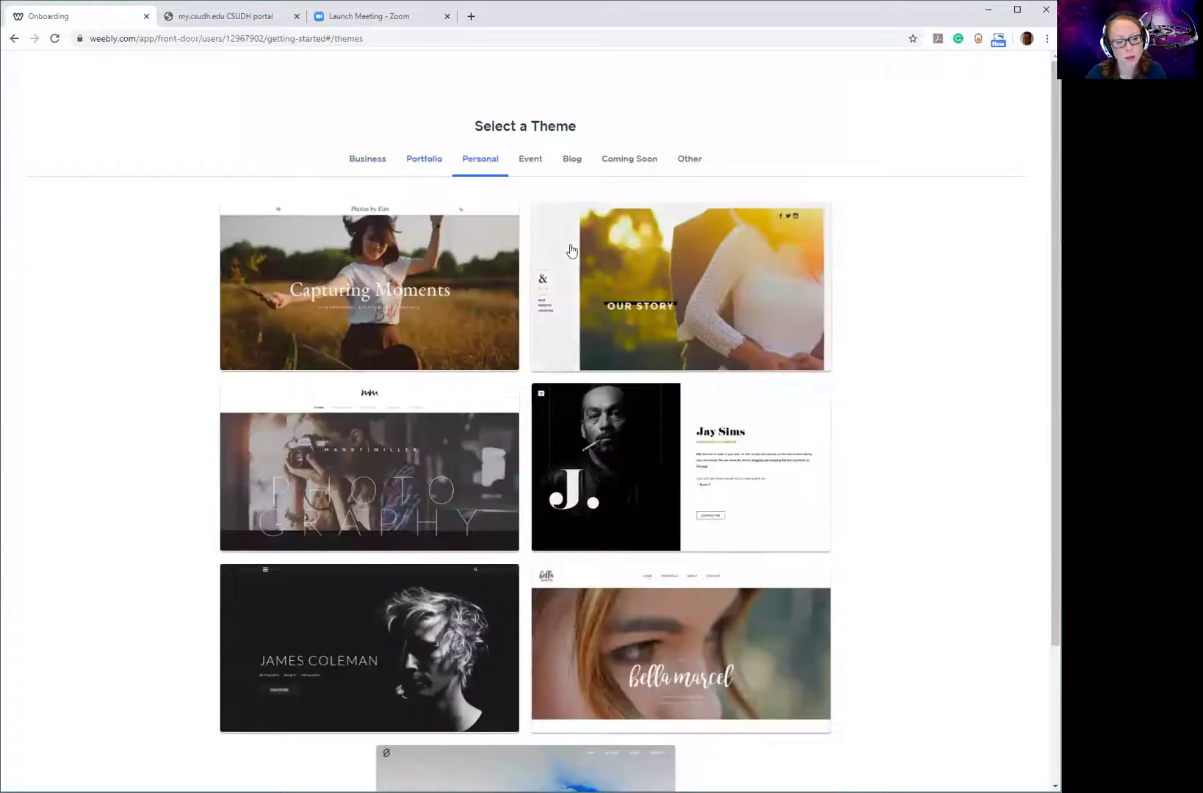
{"action": "scroll", "coordinate": [569, 249], "scroll_direction": "down", "scroll_amount": 2}
{"action": "scroll", "coordinate": [568, 250], "scroll_direction": "up", "scroll_amount": 2}
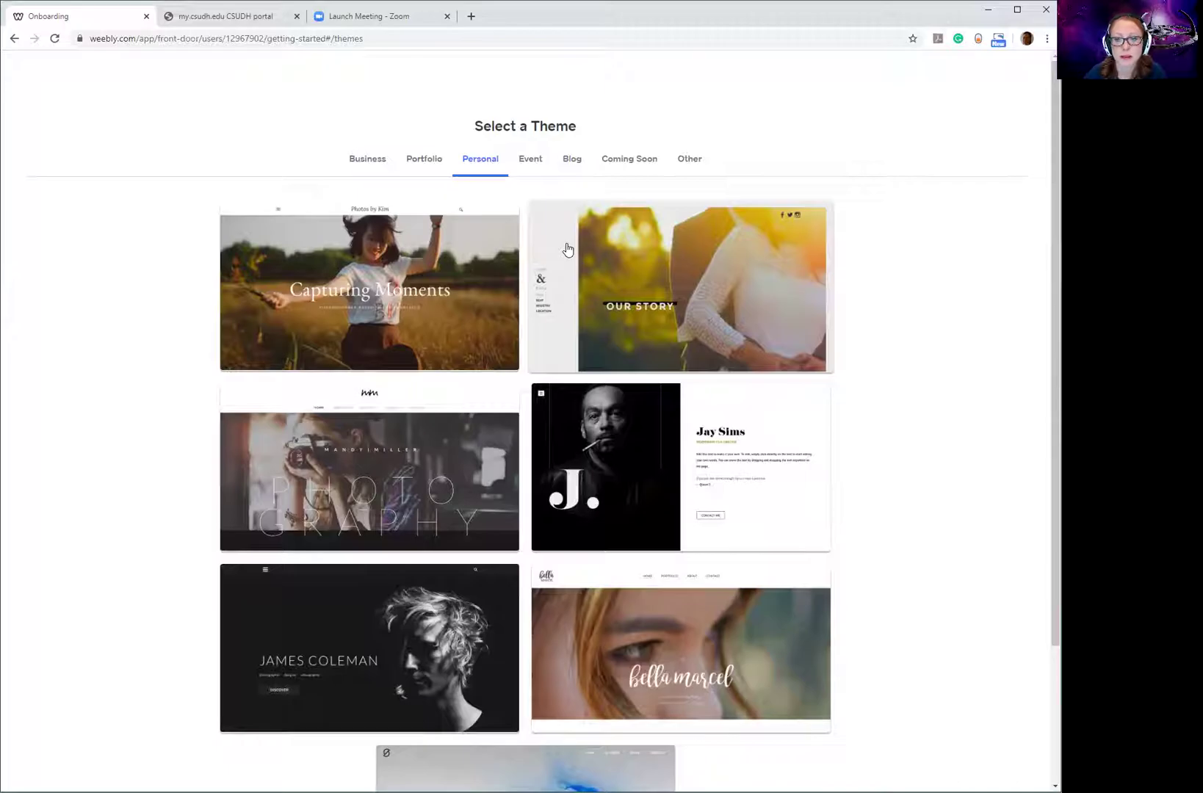
Step: Look through the website themes in the Event and Blog categories
{"action": "left_click", "coordinate": [526, 162]}
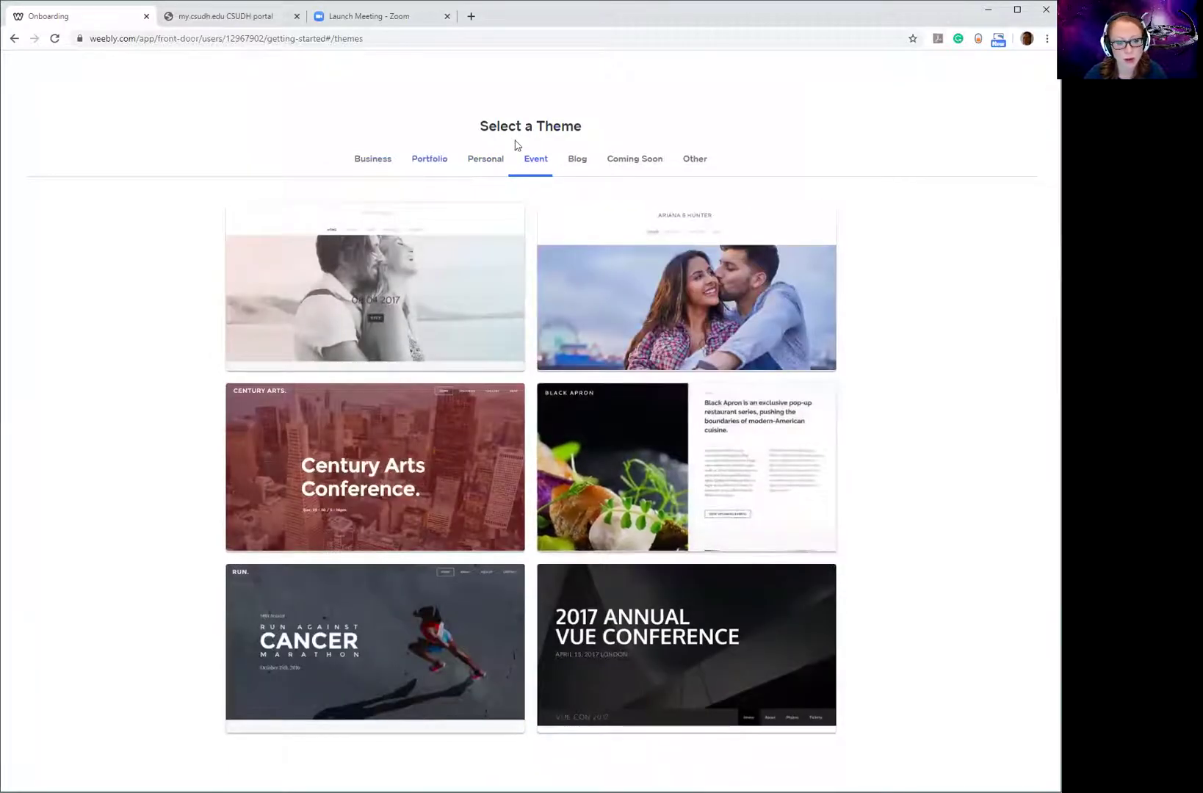
{"action": "left_click", "coordinate": [578, 160]}
{"action": "scroll", "coordinate": [629, 448], "scroll_direction": "down", "scroll_amount": 1}
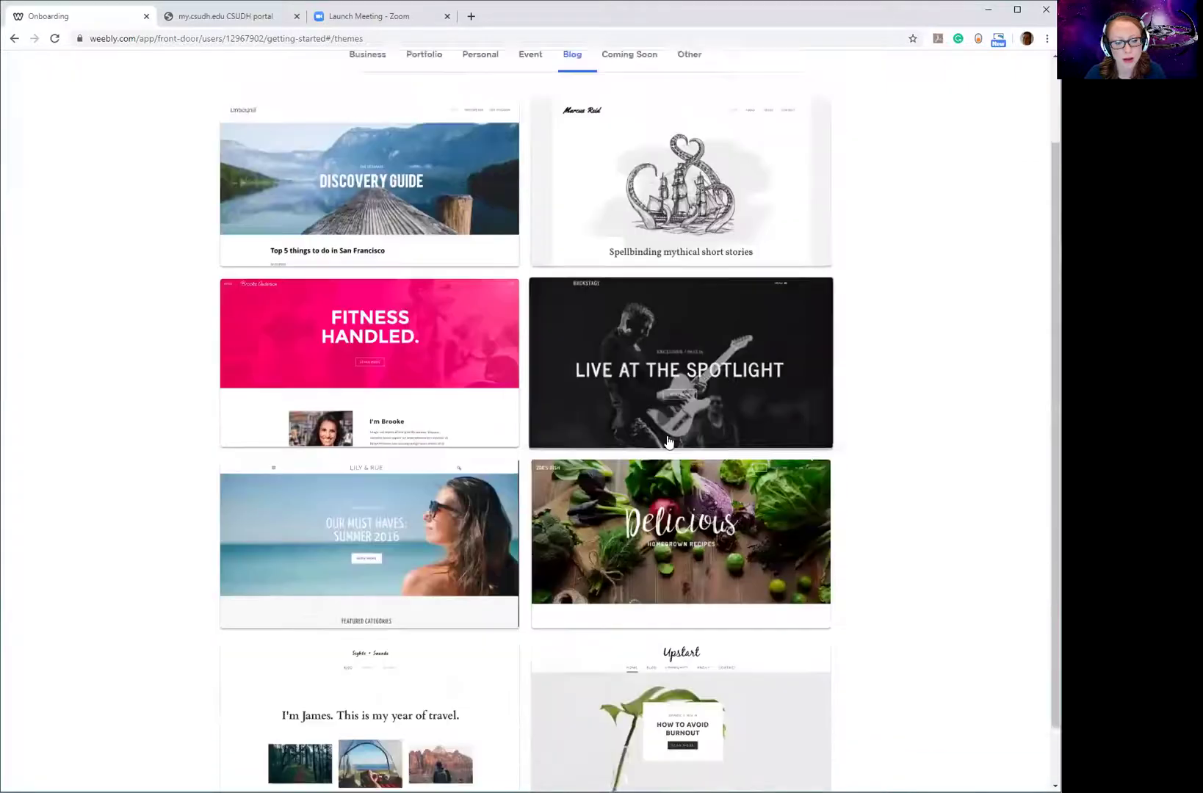
{"action": "scroll", "coordinate": [629, 448], "scroll_direction": "up", "scroll_amount": 1}
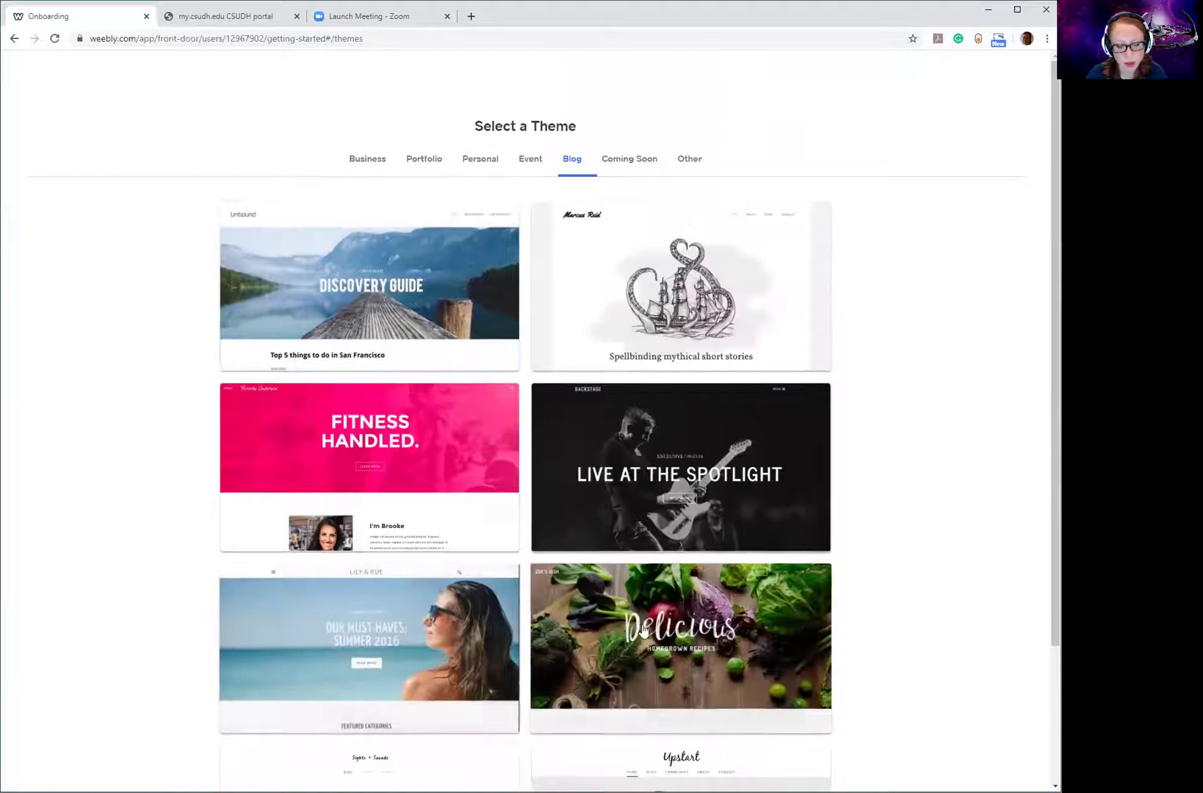
{"action": "scroll", "coordinate": [722, 454], "scroll_direction": "down", "scroll_amount": 3}
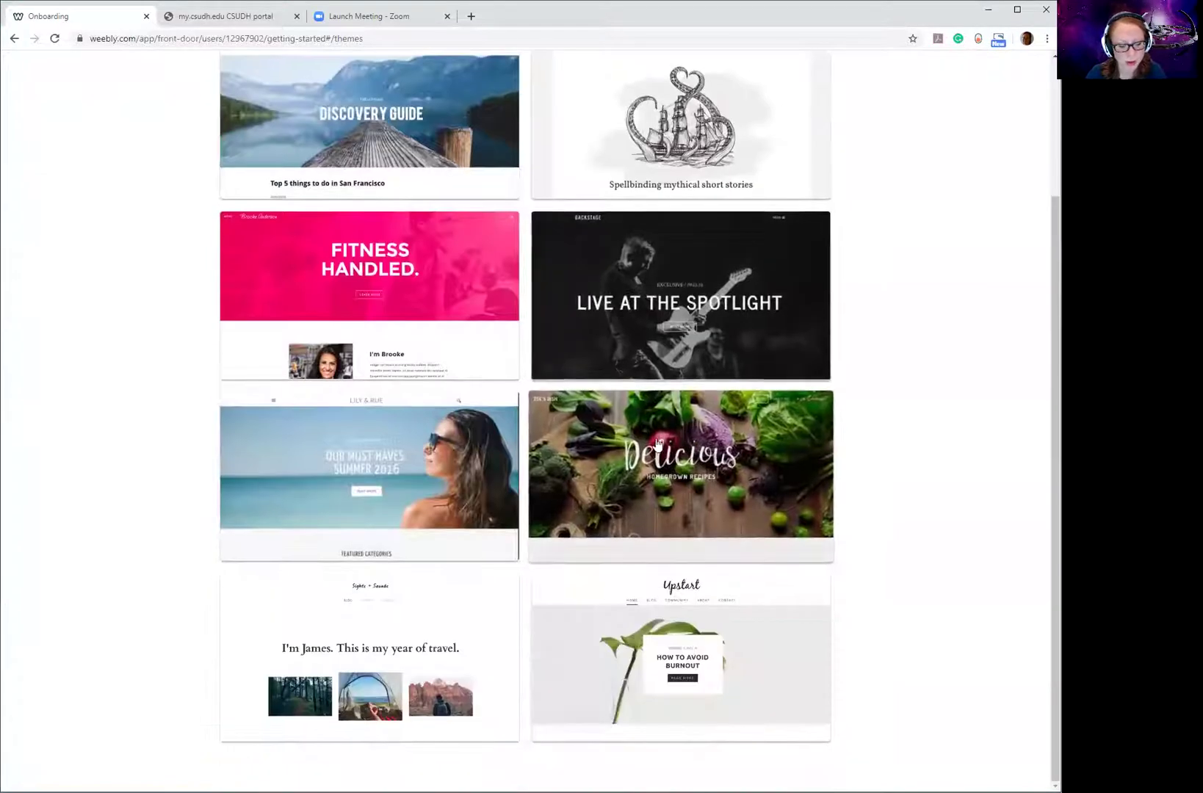
{"action": "scroll", "coordinate": [545, 446], "scroll_direction": "up", "scroll_amount": 3}
{"action": "scroll", "coordinate": [545, 371], "scroll_direction": "down", "scroll_amount": 3}
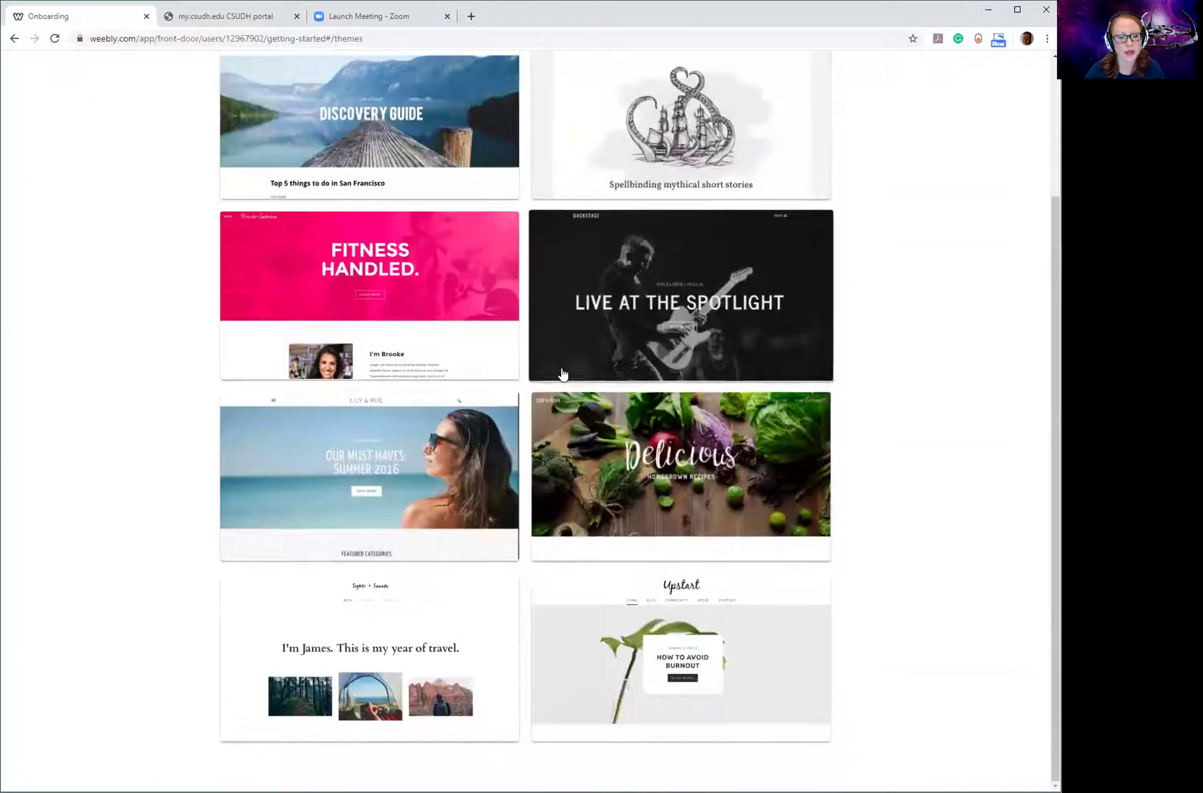
Step: Preview the Sights + Sounds blog theme from beginning to end and close the preview
{"action": "left_click", "coordinate": [441, 646]}
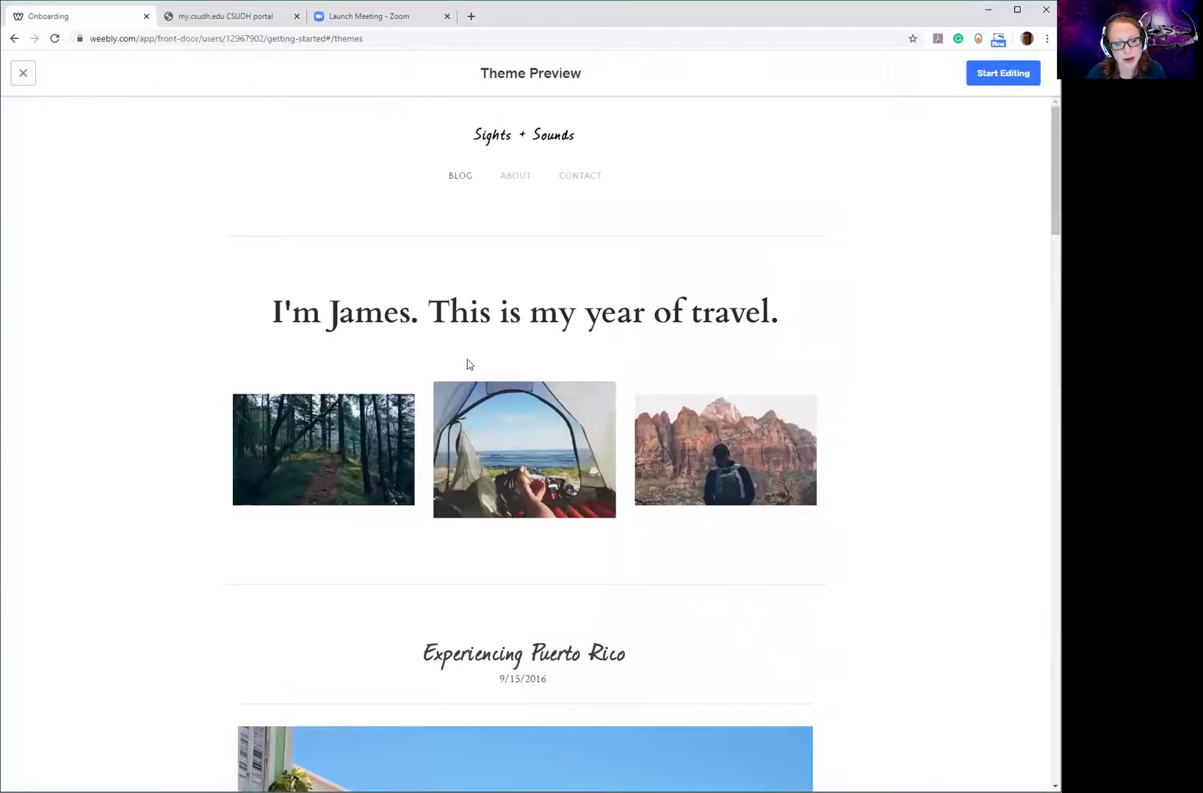
{"action": "scroll", "coordinate": [467, 364], "scroll_direction": "down", "scroll_amount": 8}
{"action": "scroll", "coordinate": [462, 362], "scroll_direction": "up", "scroll_amount": 6}
{"action": "scroll", "coordinate": [462, 363], "scroll_direction": "down", "scroll_amount": 15}
{"action": "scroll", "coordinate": [433, 356], "scroll_direction": "up", "scroll_amount": 15}
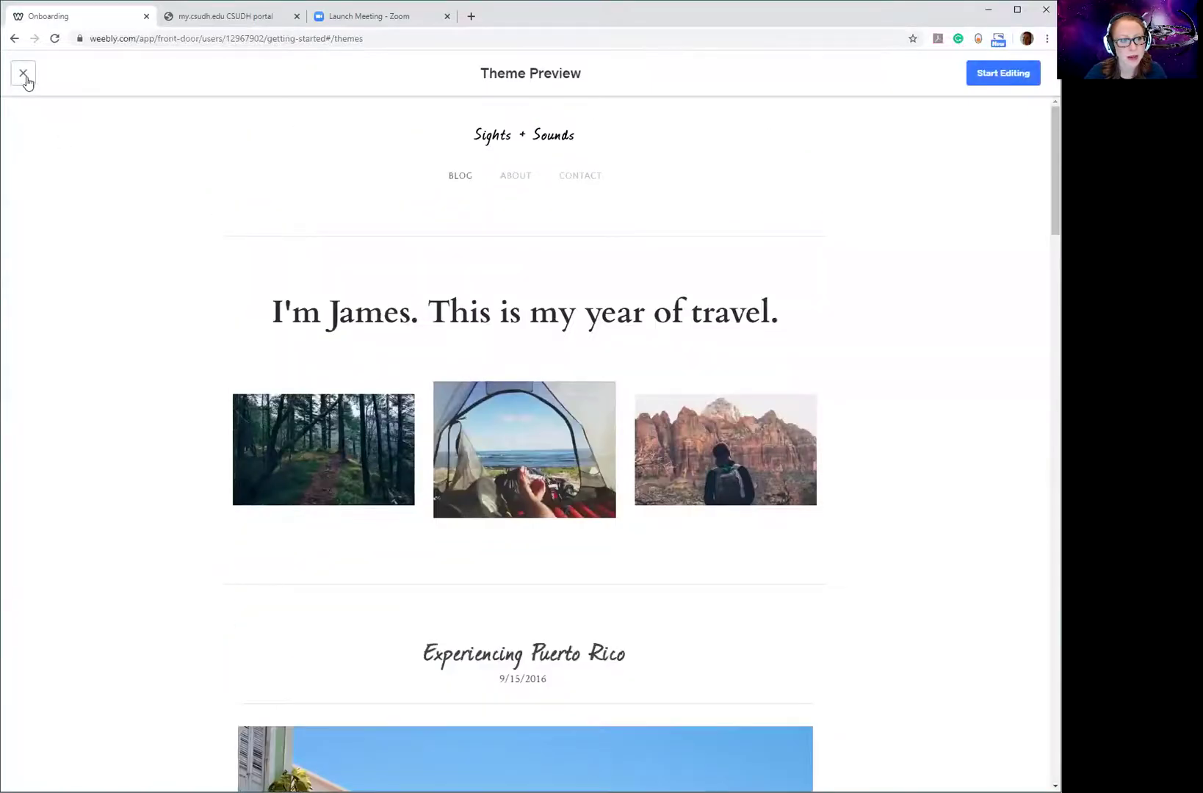
{"action": "left_click", "coordinate": [25, 75]}
Step: Preview the pink "Fitness Handled" blog theme and start editing the site with it
{"action": "left_click", "coordinate": [367, 258]}
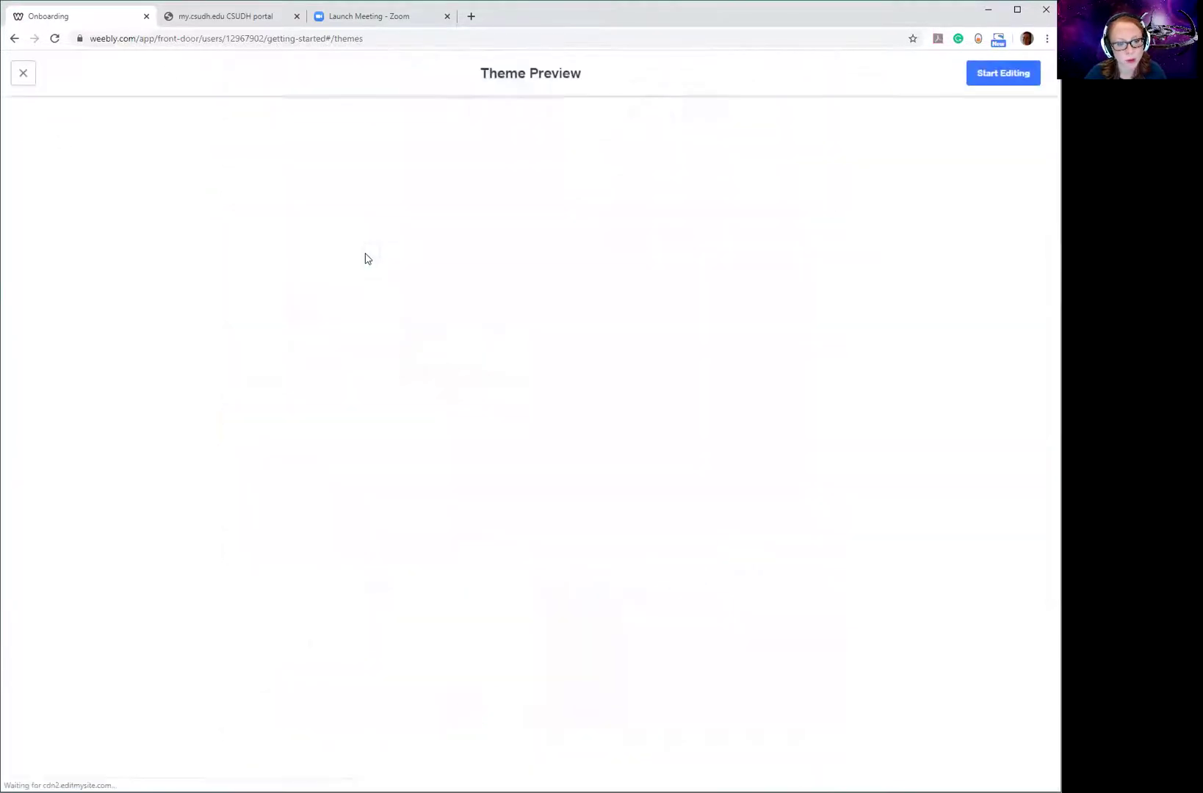
{"action": "scroll", "coordinate": [532, 329], "scroll_direction": "down", "scroll_amount": 10}
{"action": "scroll", "coordinate": [525, 328], "scroll_direction": "down", "scroll_amount": 6}
{"action": "scroll", "coordinate": [501, 314], "scroll_direction": "up", "scroll_amount": 20}
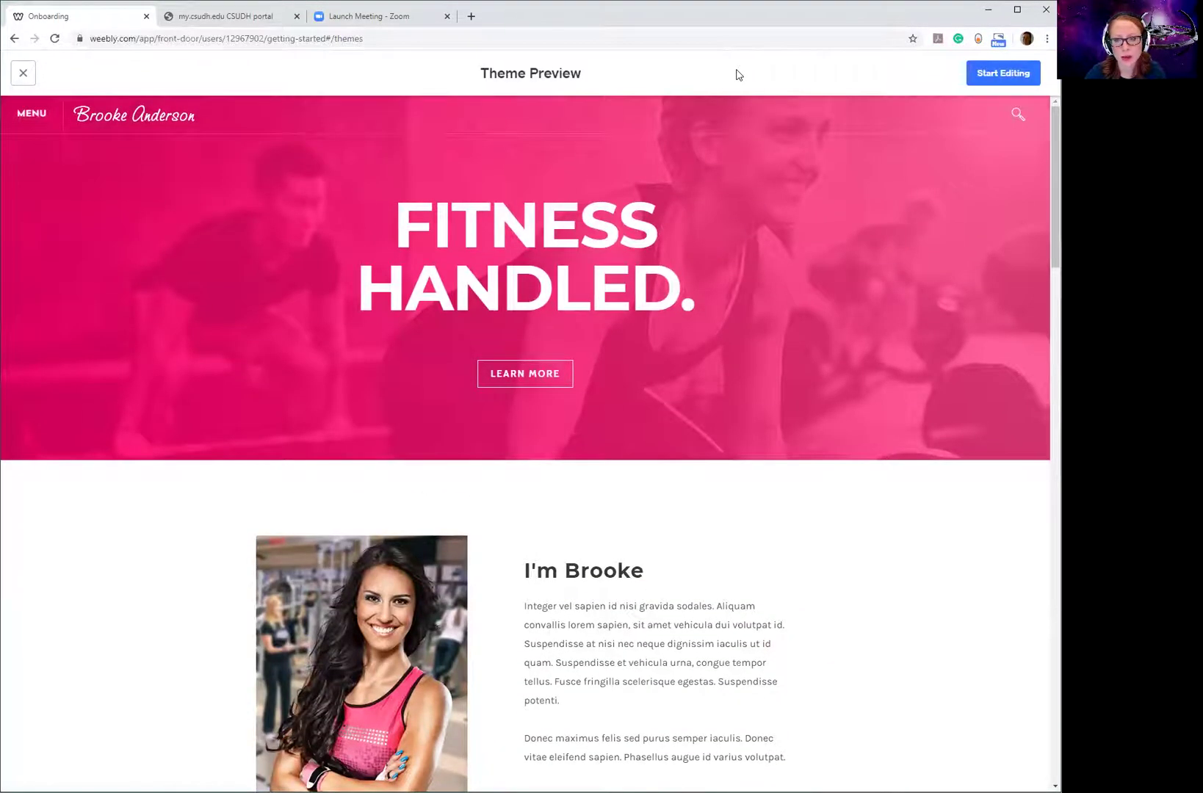
{"action": "left_click", "coordinate": [983, 76]}
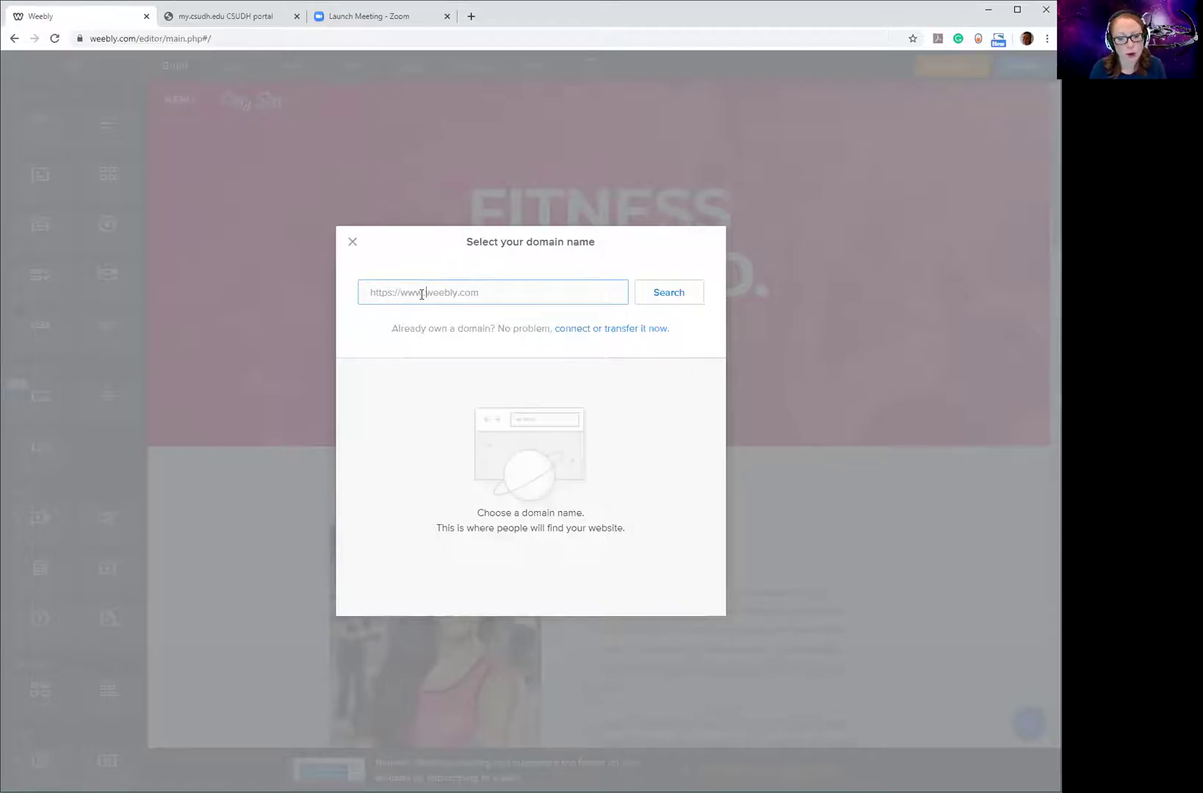
Step: Search for a domain name combining the owner's first name in the possessive with "teachingportfolio"
{"action": "type", "text": "a"}
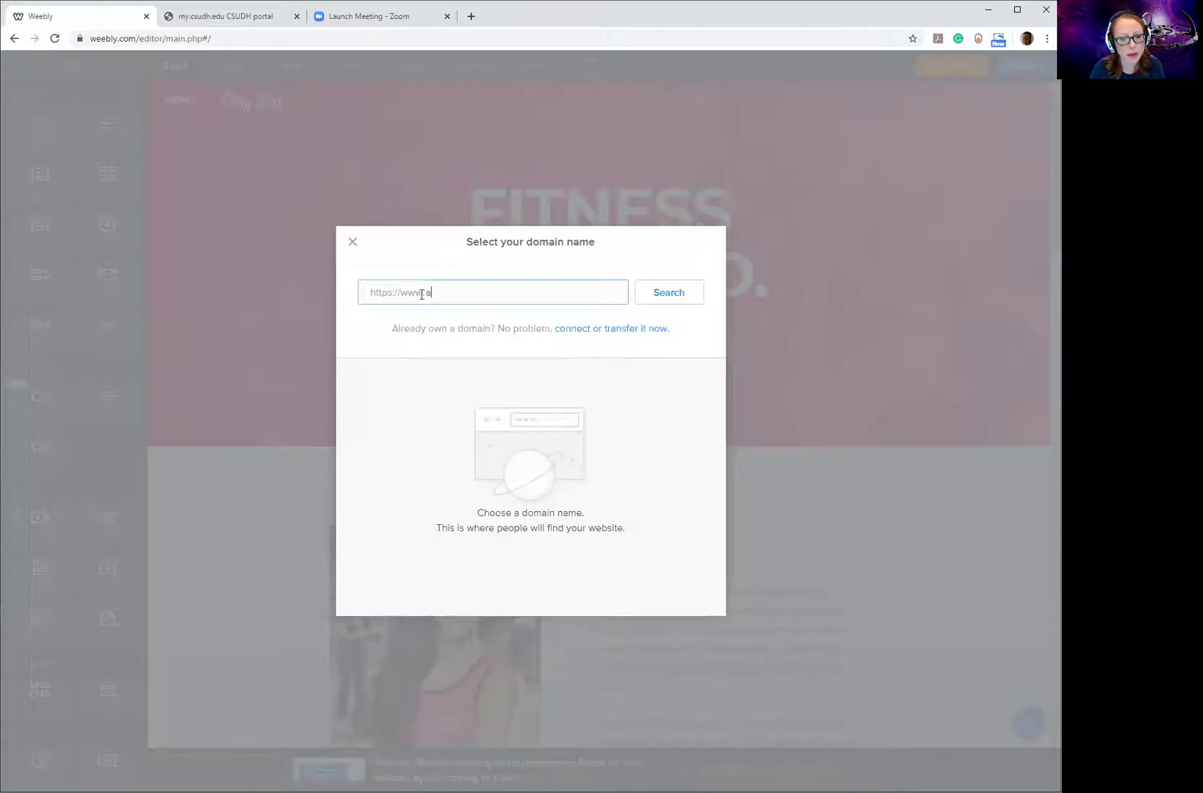
{"action": "type", "text": "ngelasteachingportfolio"}
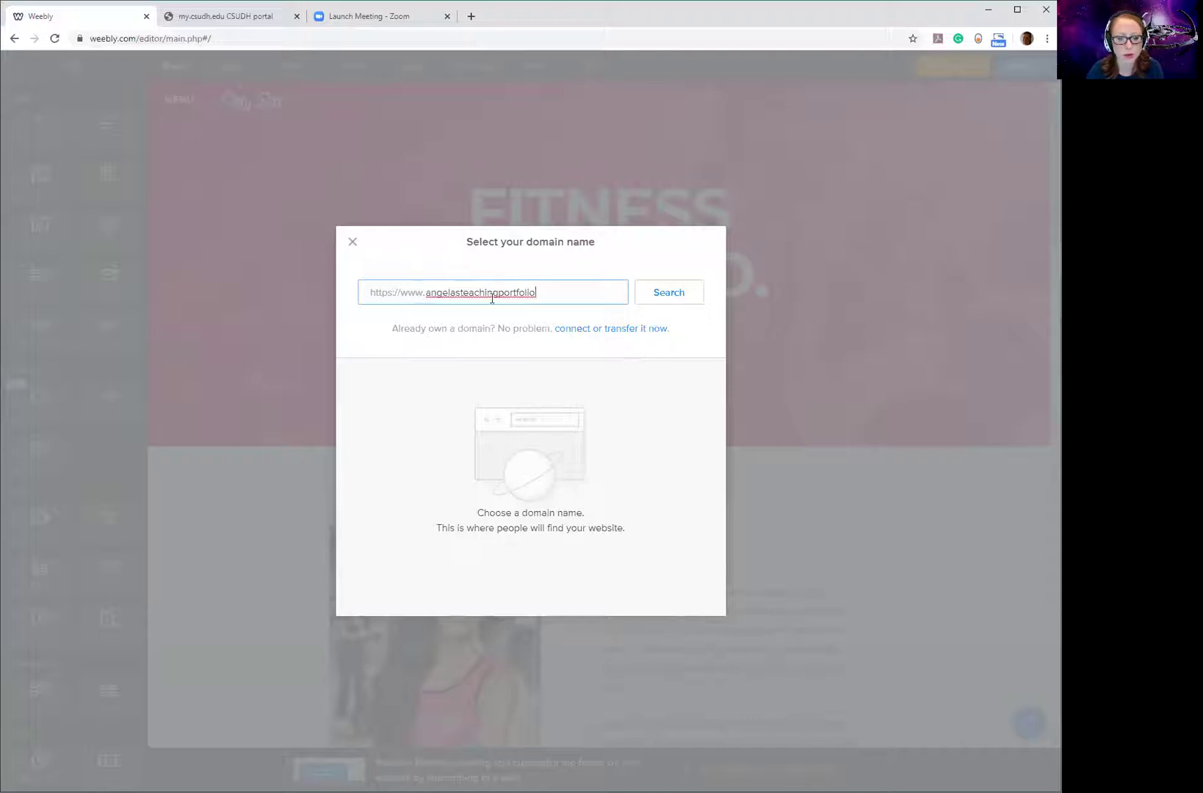
{"action": "left_click", "coordinate": [671, 297]}
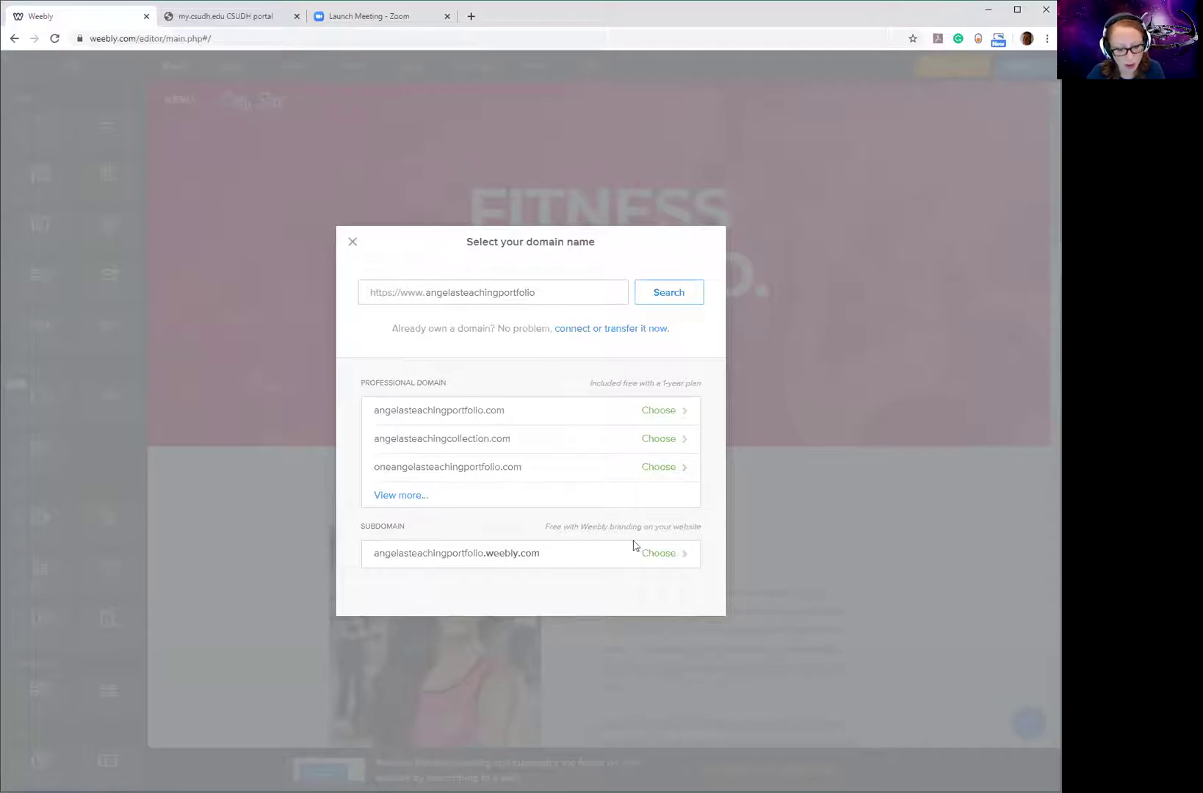
Step: Choose the free weebly.com subdomain instead of a professional domain for the site
{"action": "mouse_move", "coordinate": [360, 383]}
{"action": "left_mouse_down"}
{"action": "mouse_move", "coordinate": [447, 383]}
{"action": "mouse_move", "coordinate": [361, 383]}
{"action": "left_mouse_up"}
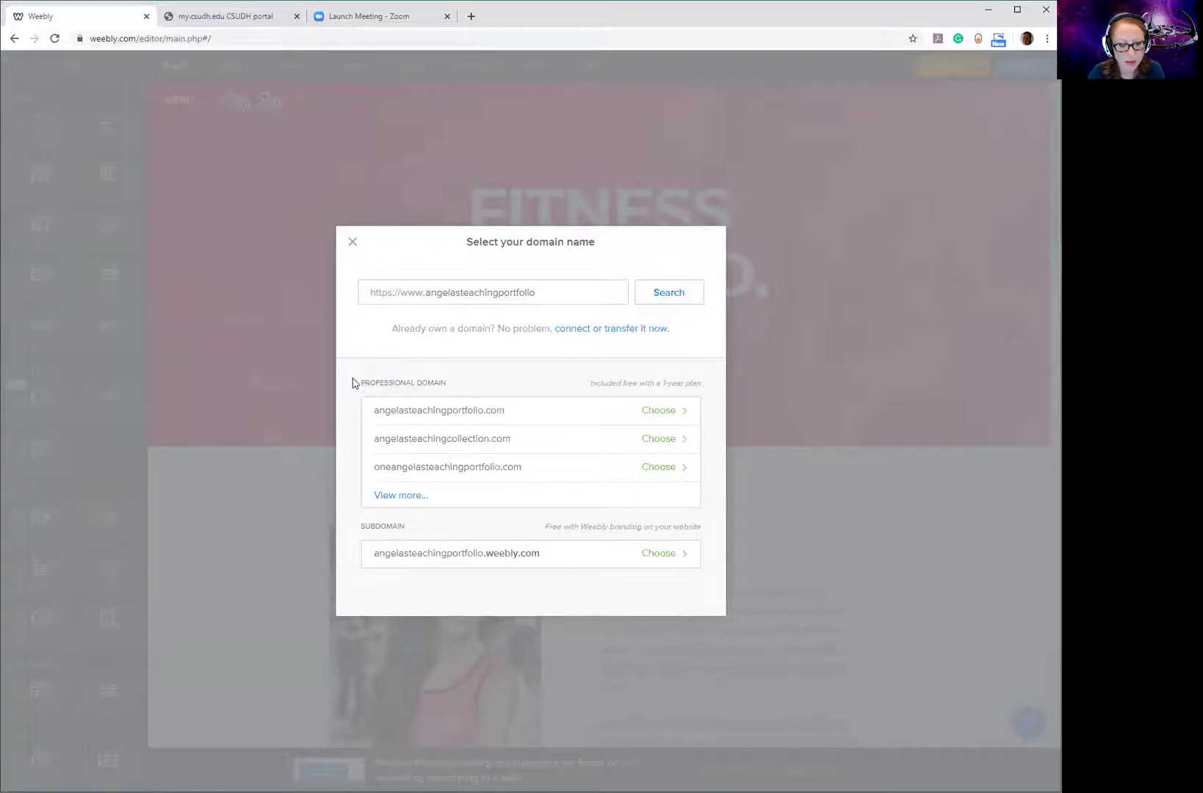
{"action": "triple_click", "coordinate": [363, 384]}
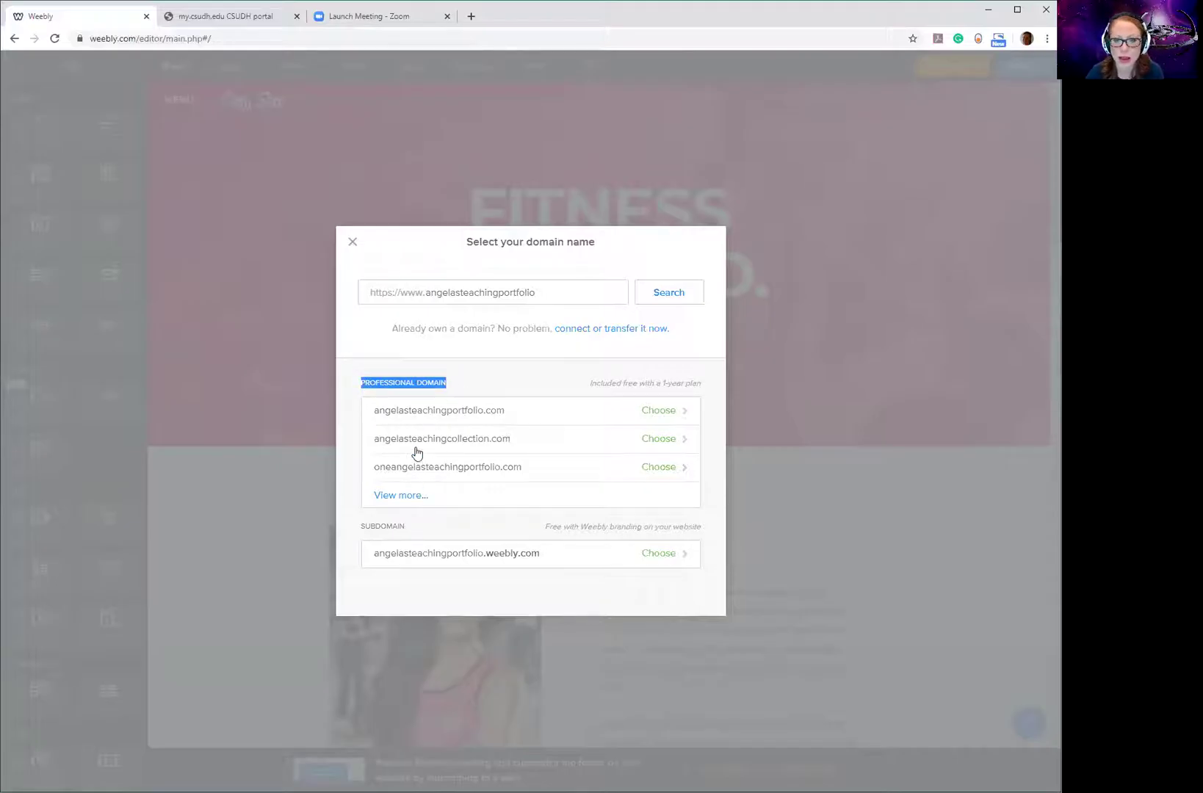
{"action": "double_click", "coordinate": [374, 528]}
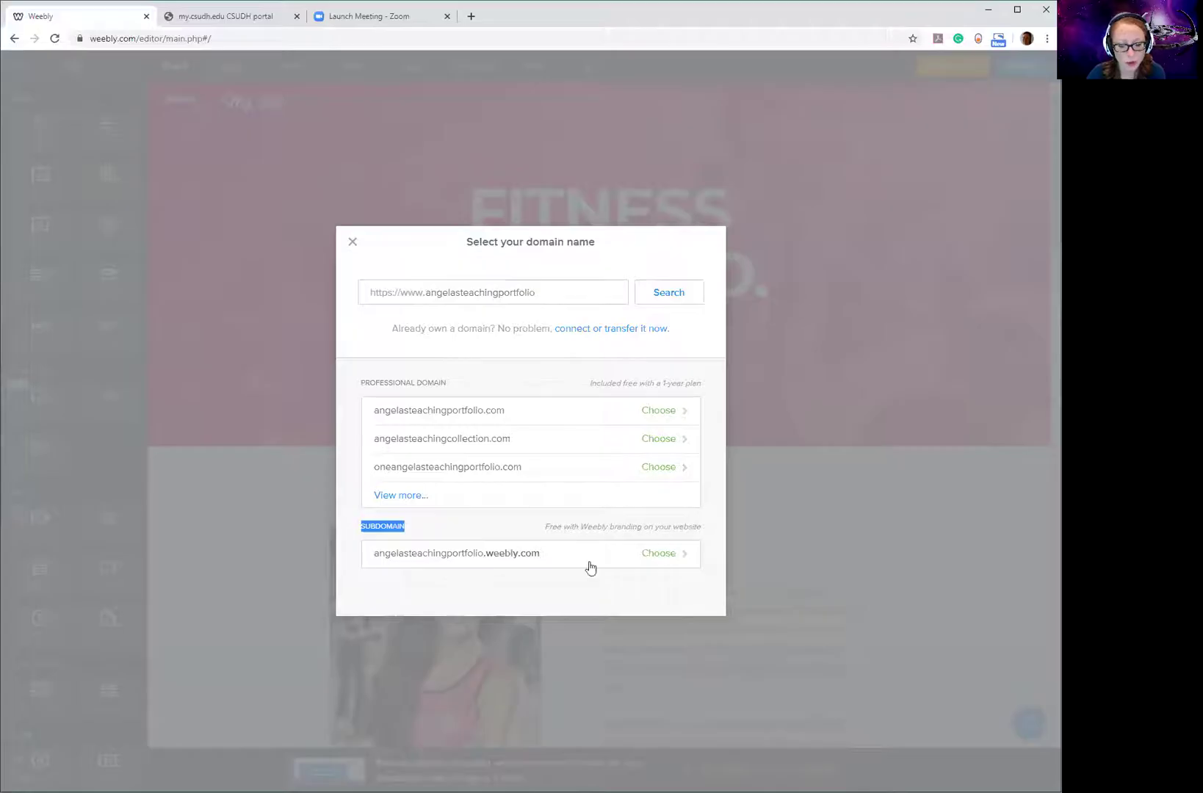
{"action": "left_click", "coordinate": [667, 556]}
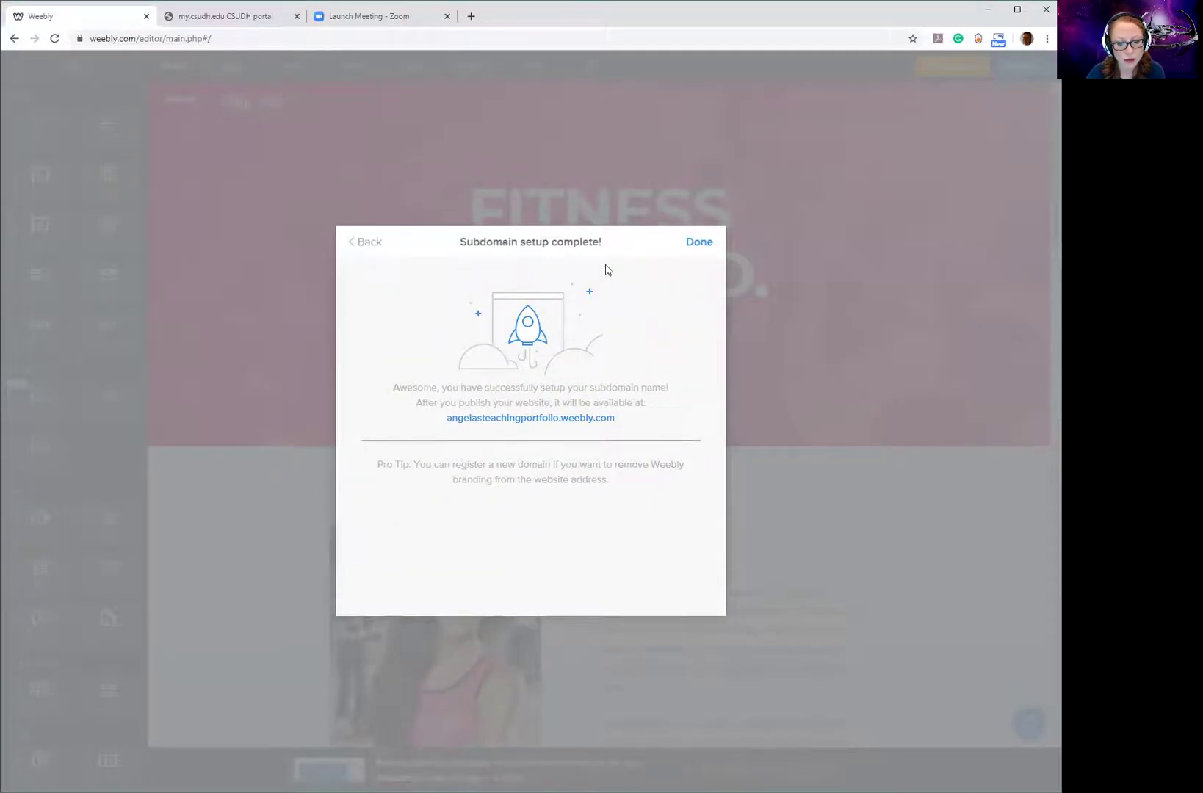
Step: Finish the subdomain setup and reload the editor with the updated Color Block app
{"action": "left_click_drag", "start_coordinate": [438, 422], "coordinate": [628, 419]}
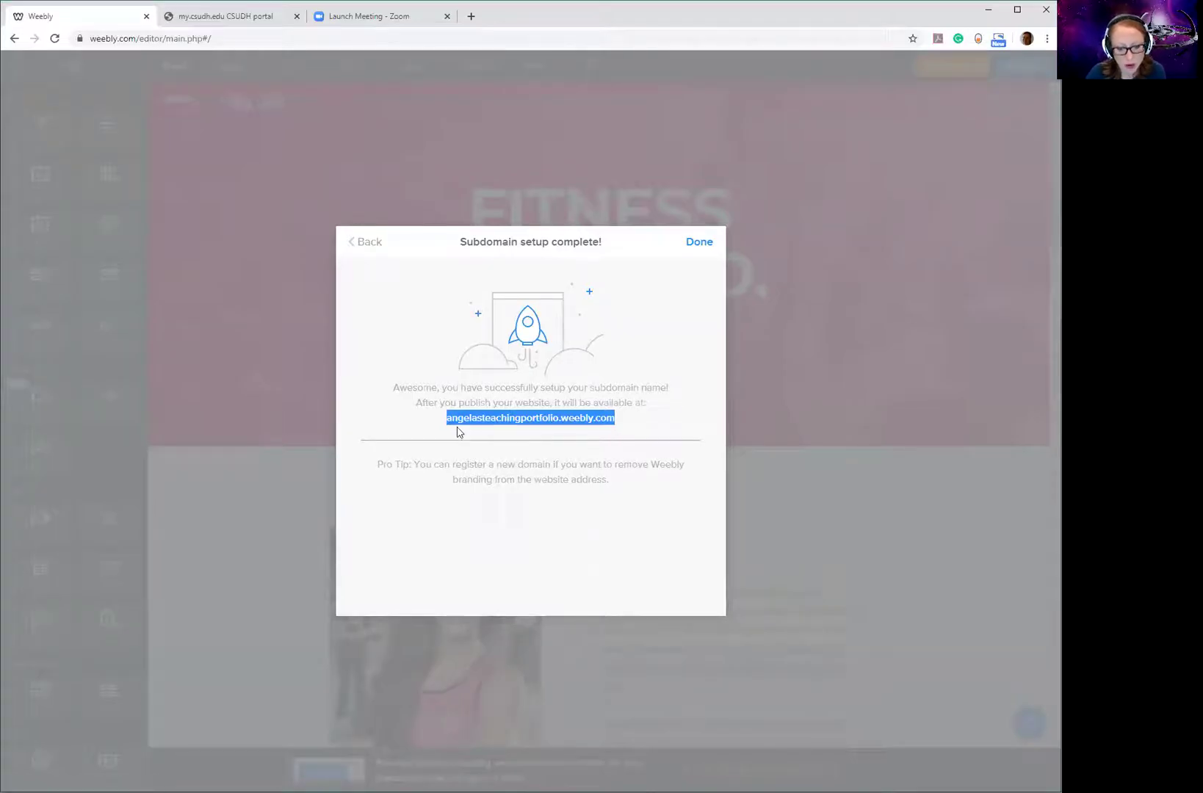
{"action": "left_click", "coordinate": [700, 242]}
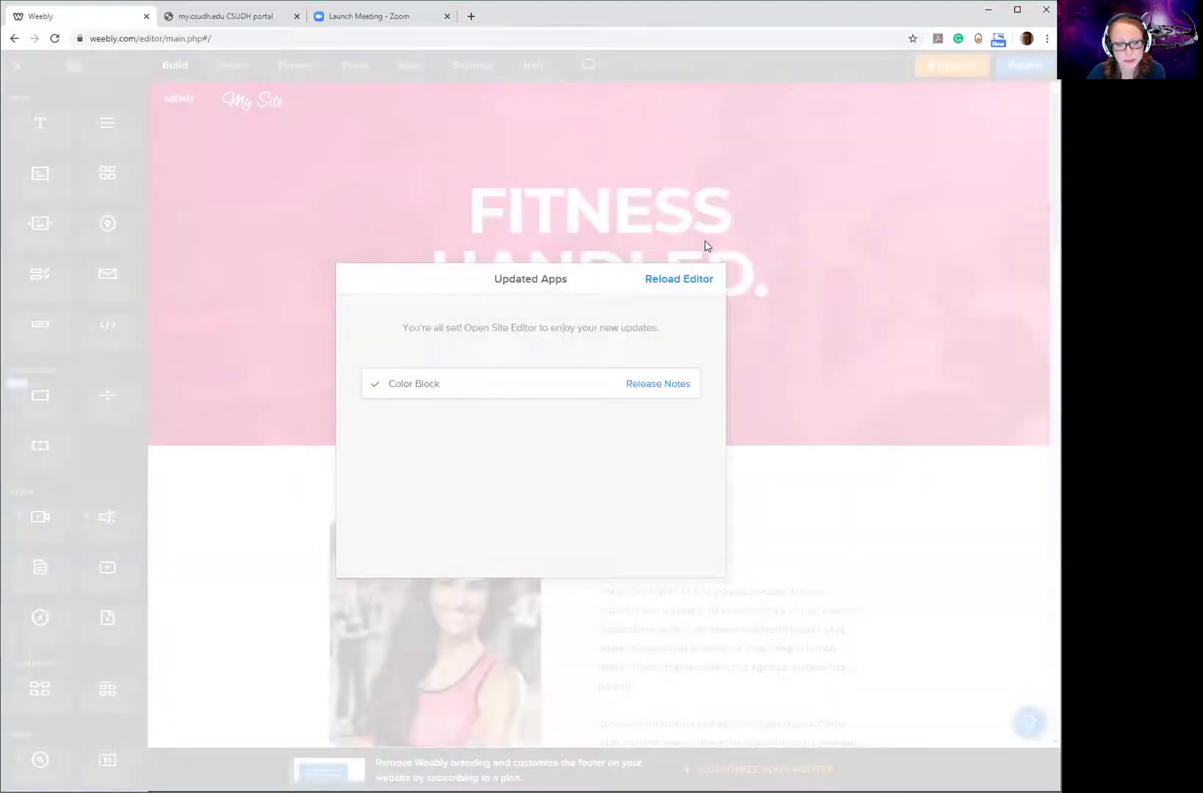
{"action": "left_click", "coordinate": [683, 279]}
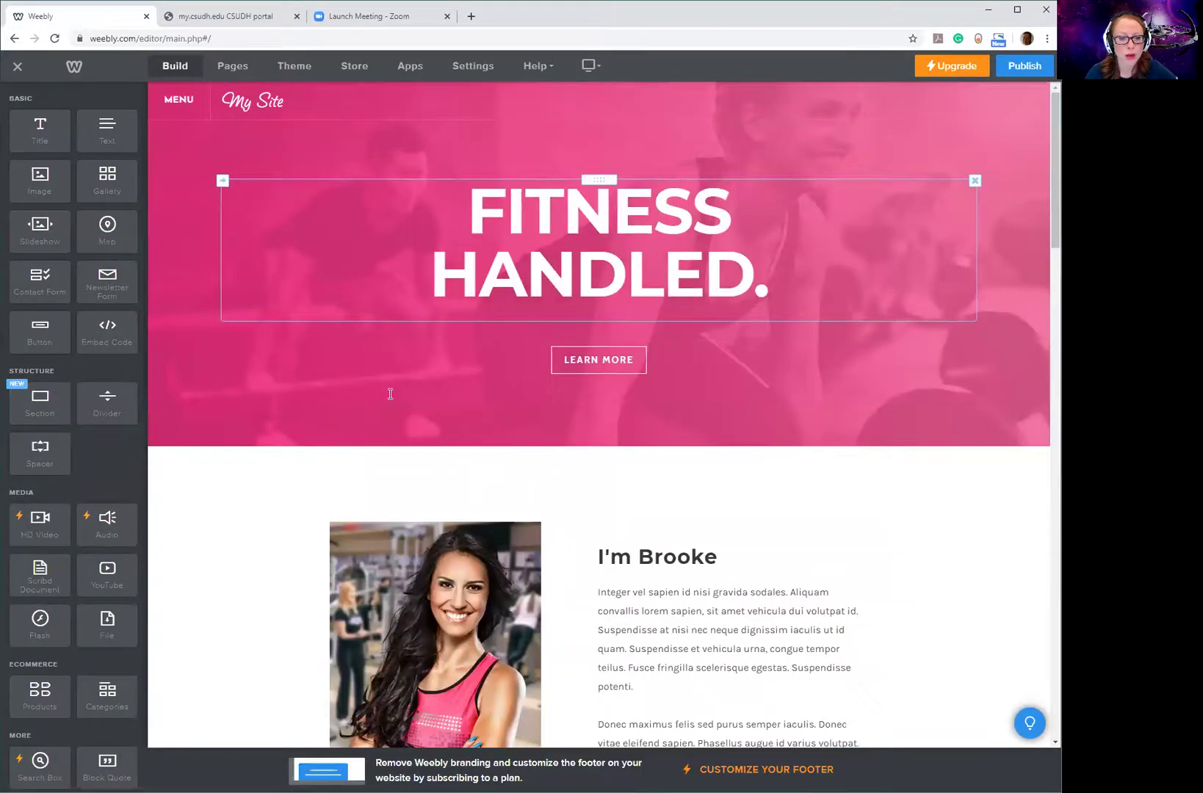
Step: Add a Title element below the "Fitness Handled." heading and an Image element between the two headings
{"action": "scroll", "coordinate": [388, 393], "scroll_direction": "down", "scroll_amount": 10}
{"action": "scroll", "coordinate": [357, 380], "scroll_direction": "up", "scroll_amount": 10}
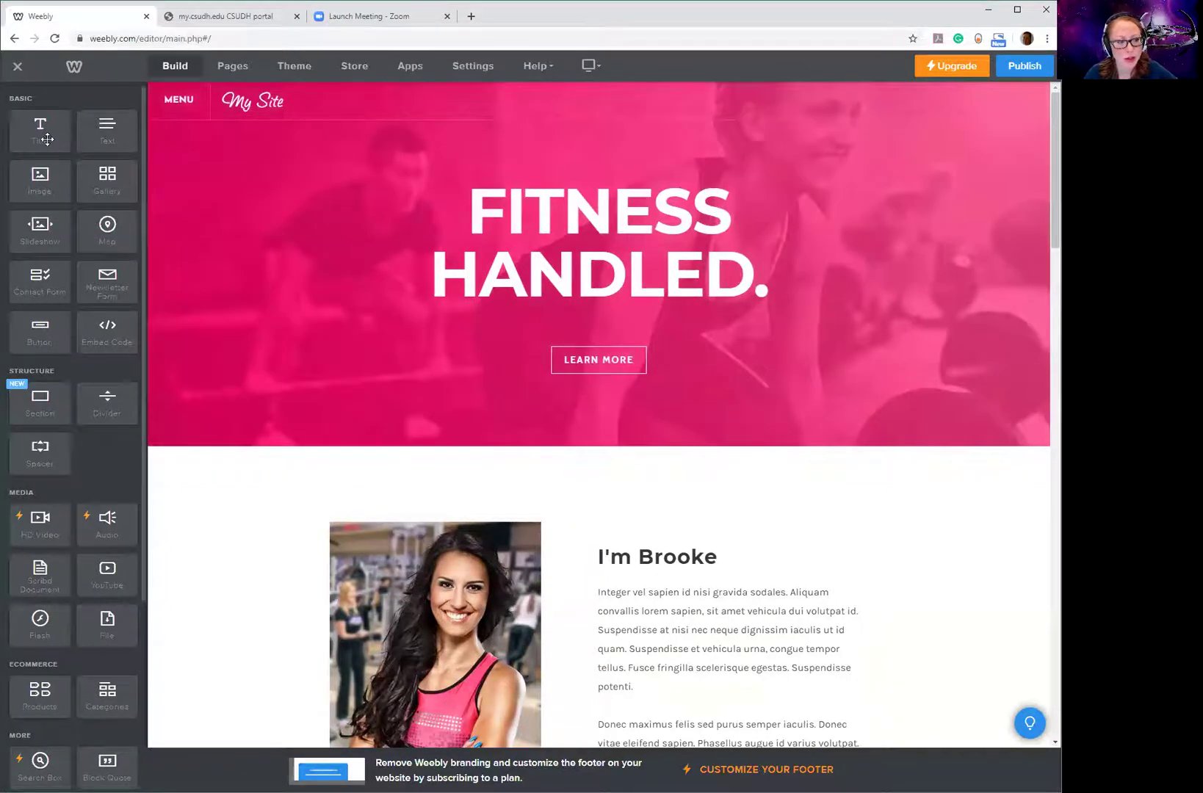
{"action": "left_click_drag", "start_coordinate": [47, 140], "coordinate": [474, 335]}
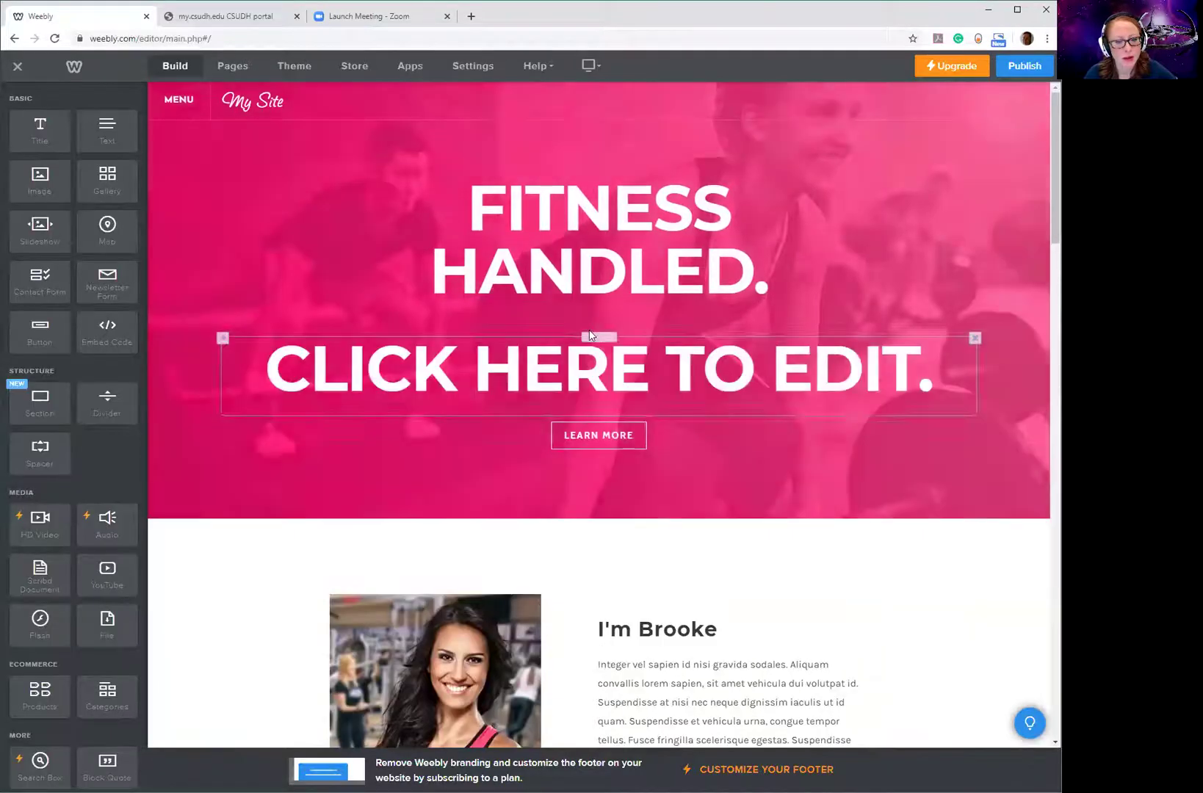
{"action": "left_click_drag", "start_coordinate": [39, 187], "coordinate": [550, 318]}
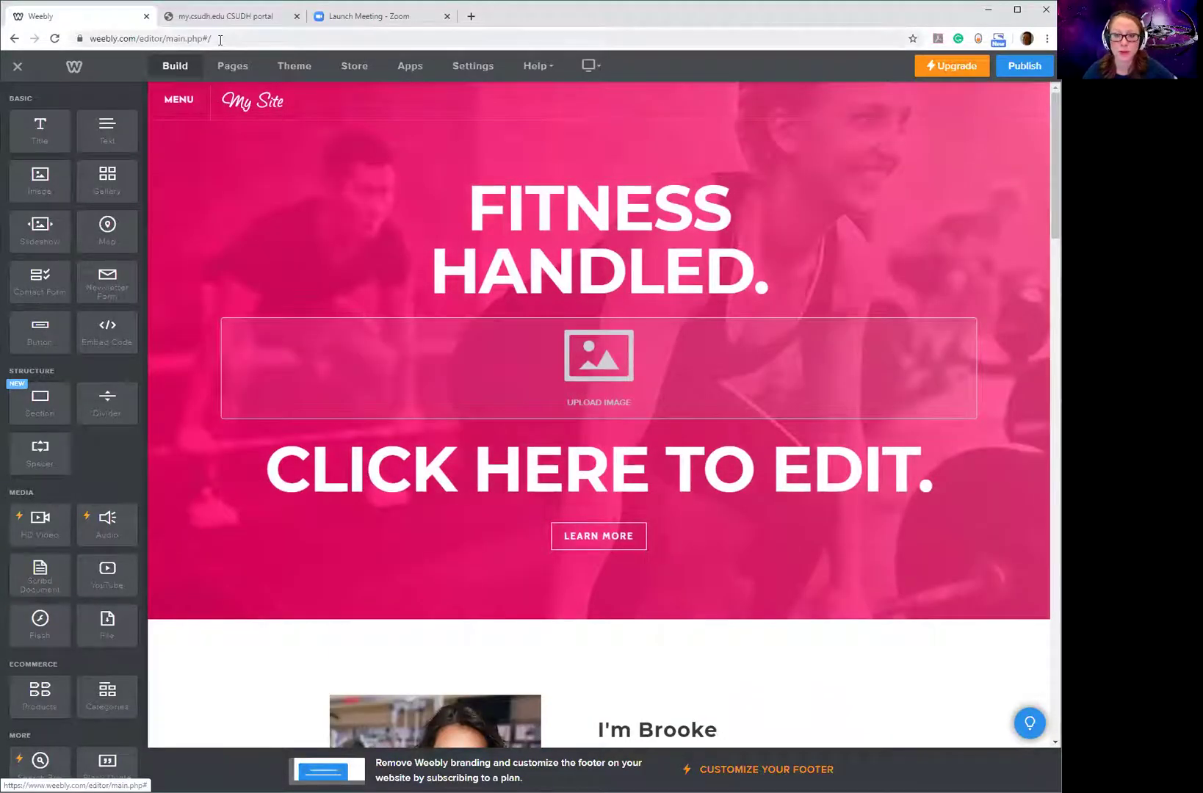
Step: Rename the template's About page as English, keep its header type as Header, and return to the page list
{"action": "left_click", "coordinate": [233, 68]}
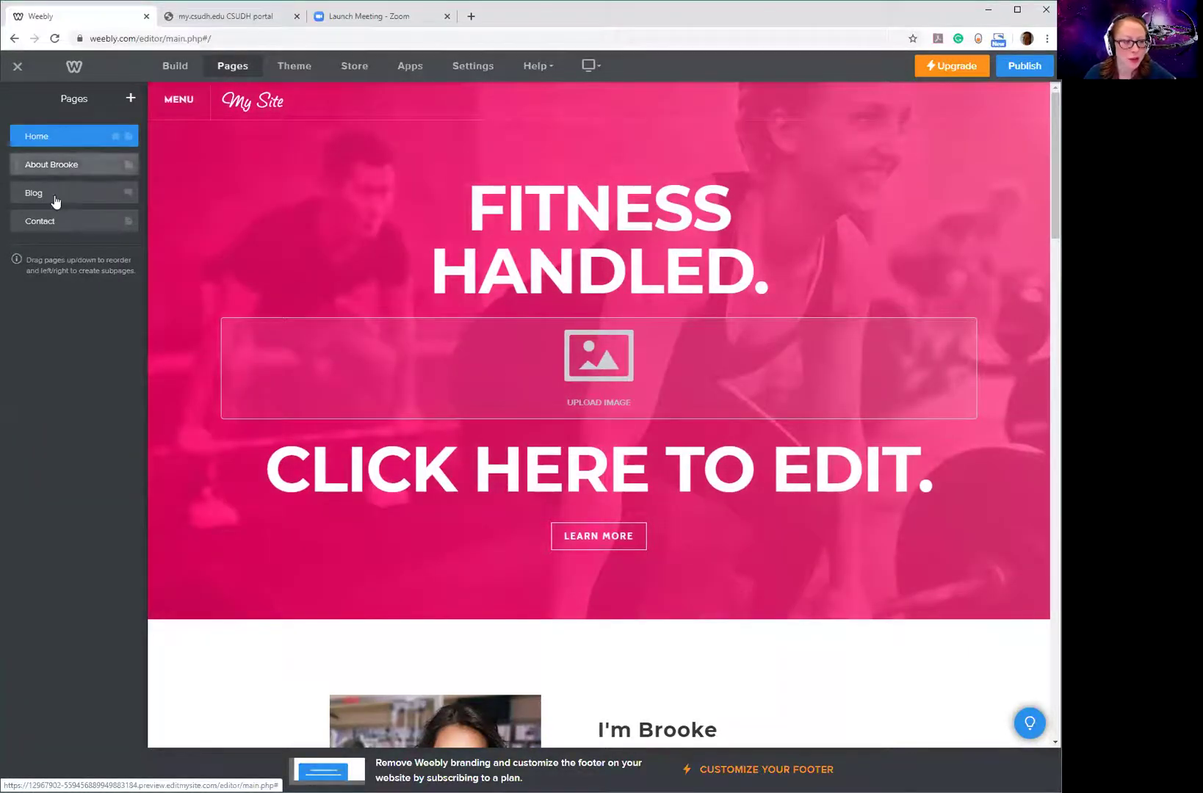
{"action": "scroll", "coordinate": [290, 357], "scroll_direction": "down", "scroll_amount": 5}
{"action": "scroll", "coordinate": [290, 357], "scroll_direction": "up", "scroll_amount": 5}
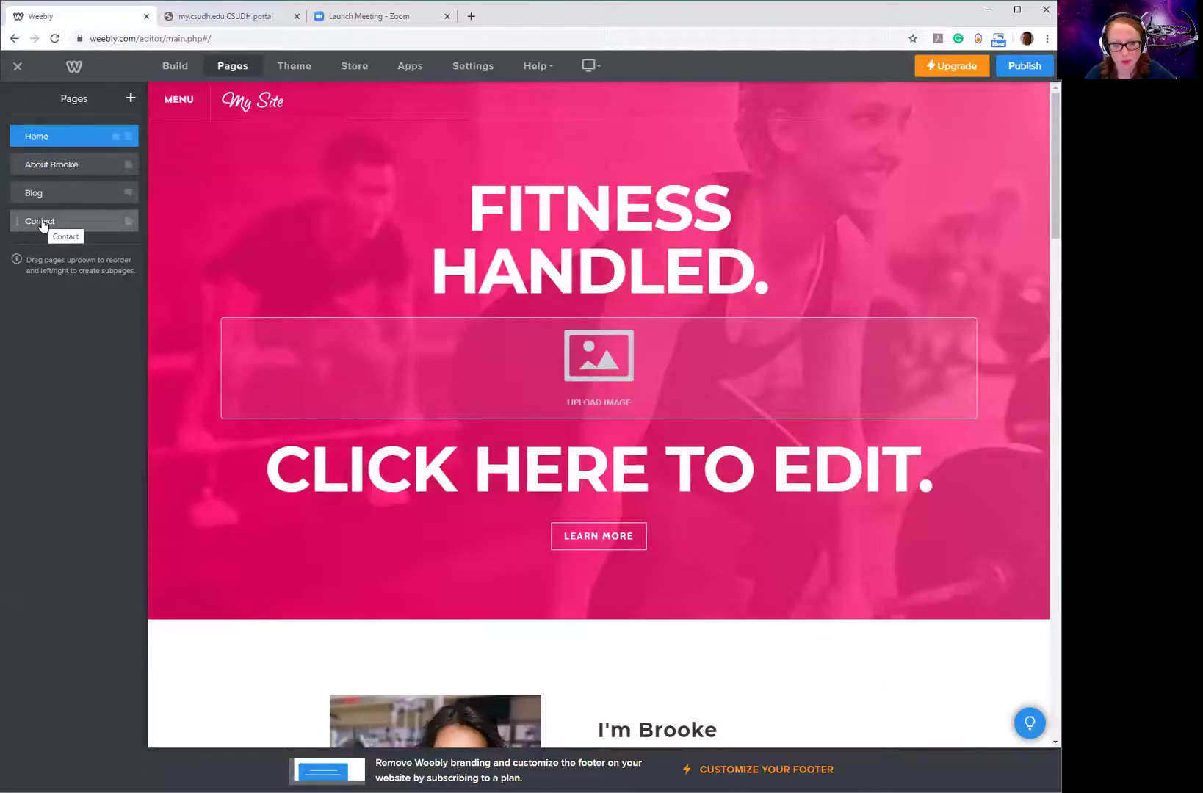
{"action": "left_click", "coordinate": [51, 165]}
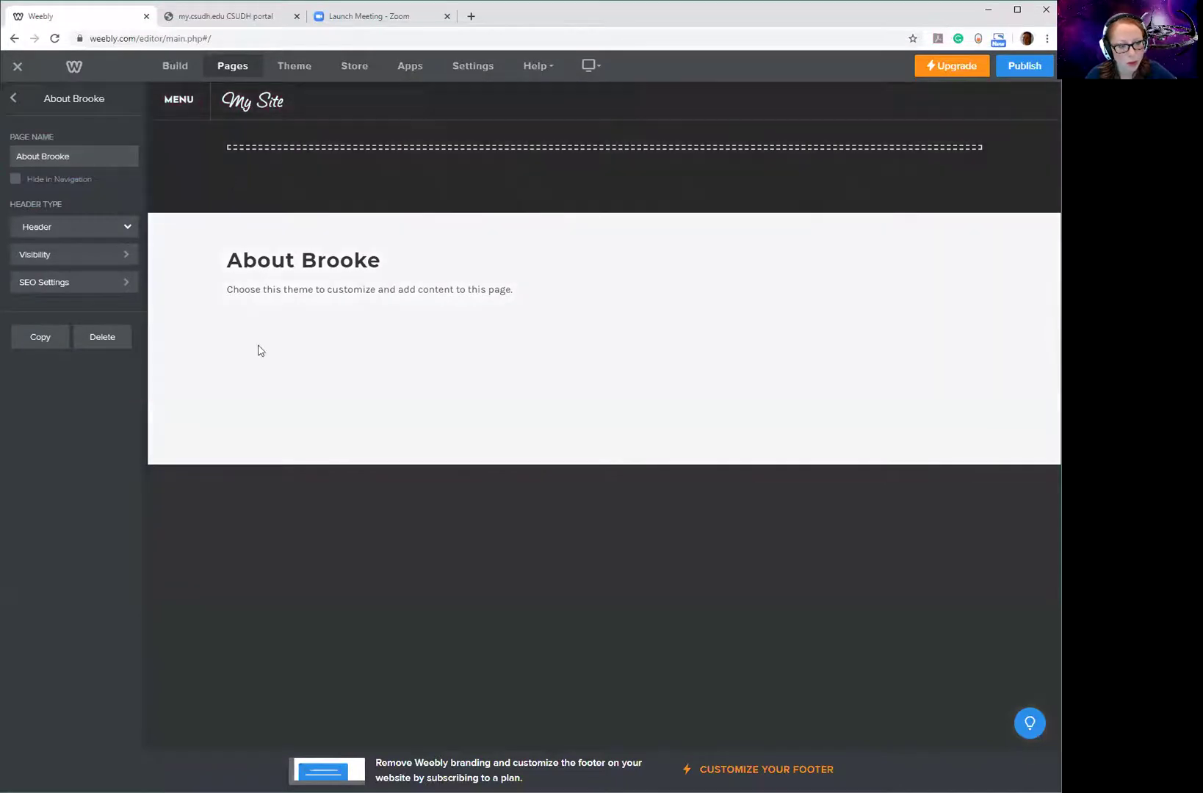
{"action": "double_click", "coordinate": [48, 156]}
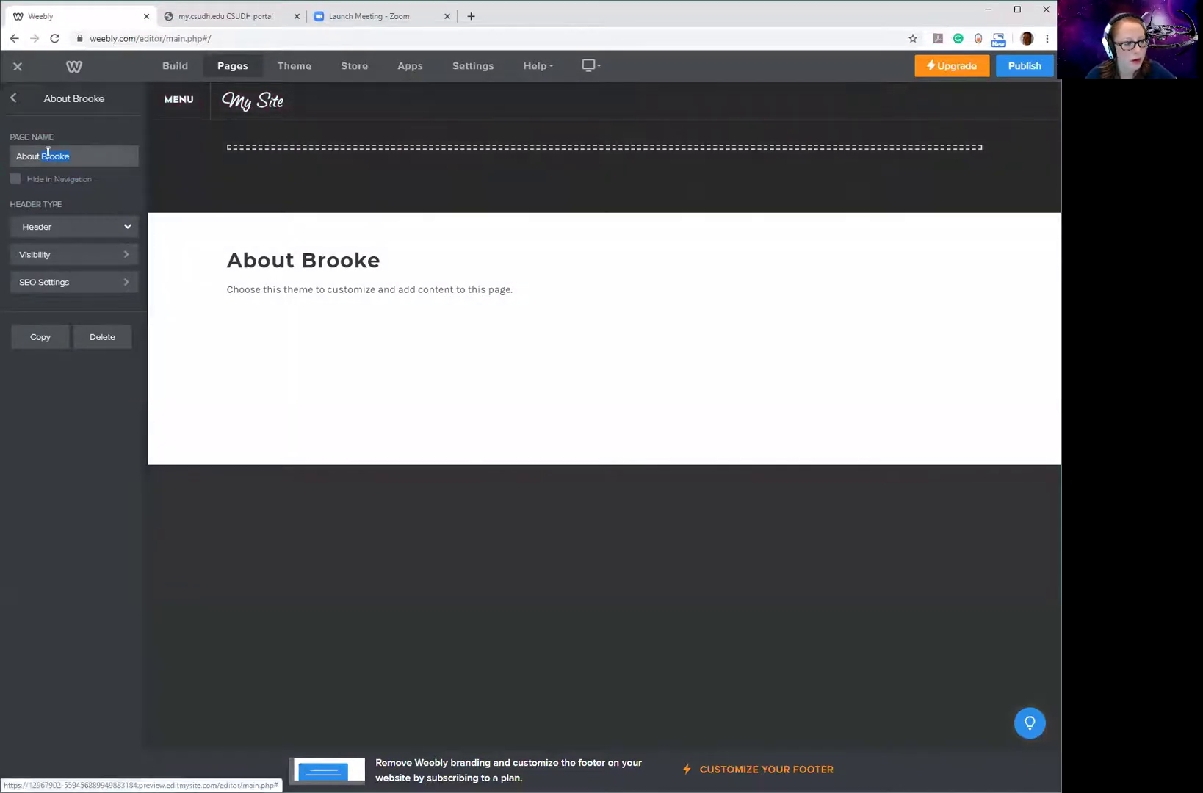
{"action": "type", "text": "English"}
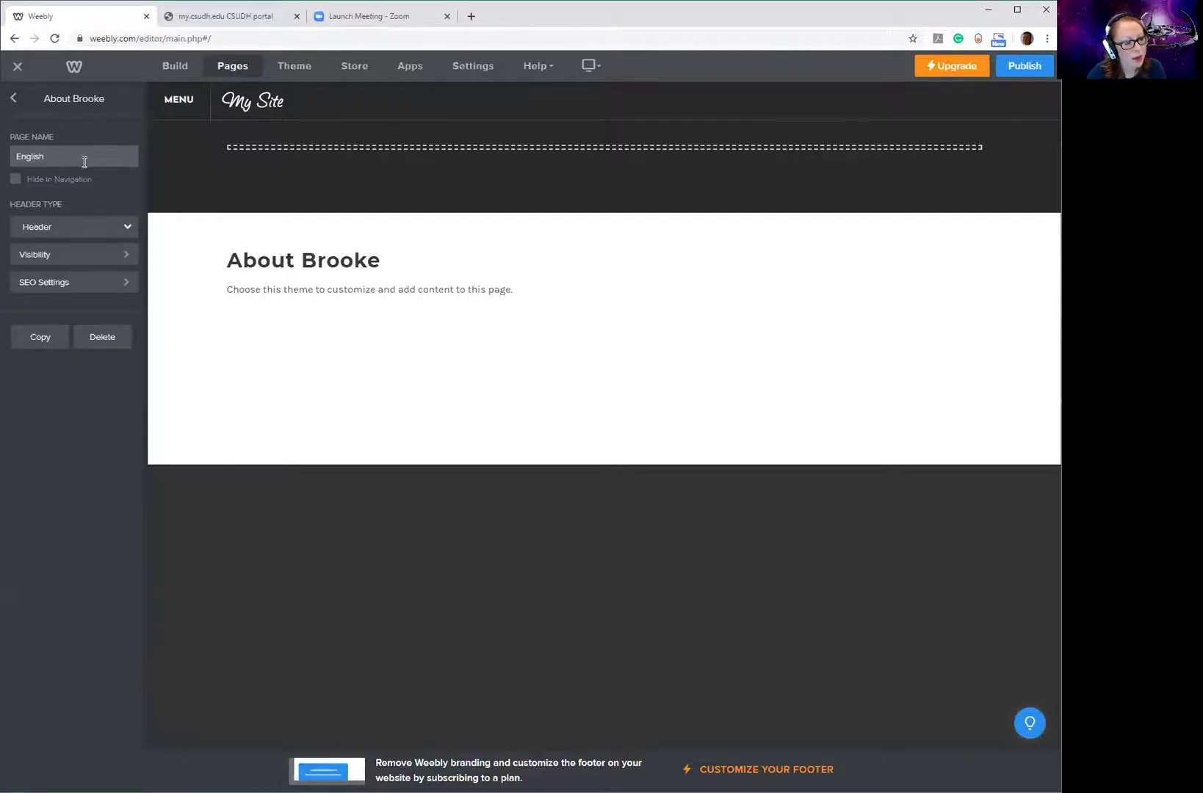
{"action": "left_click", "coordinate": [44, 231]}
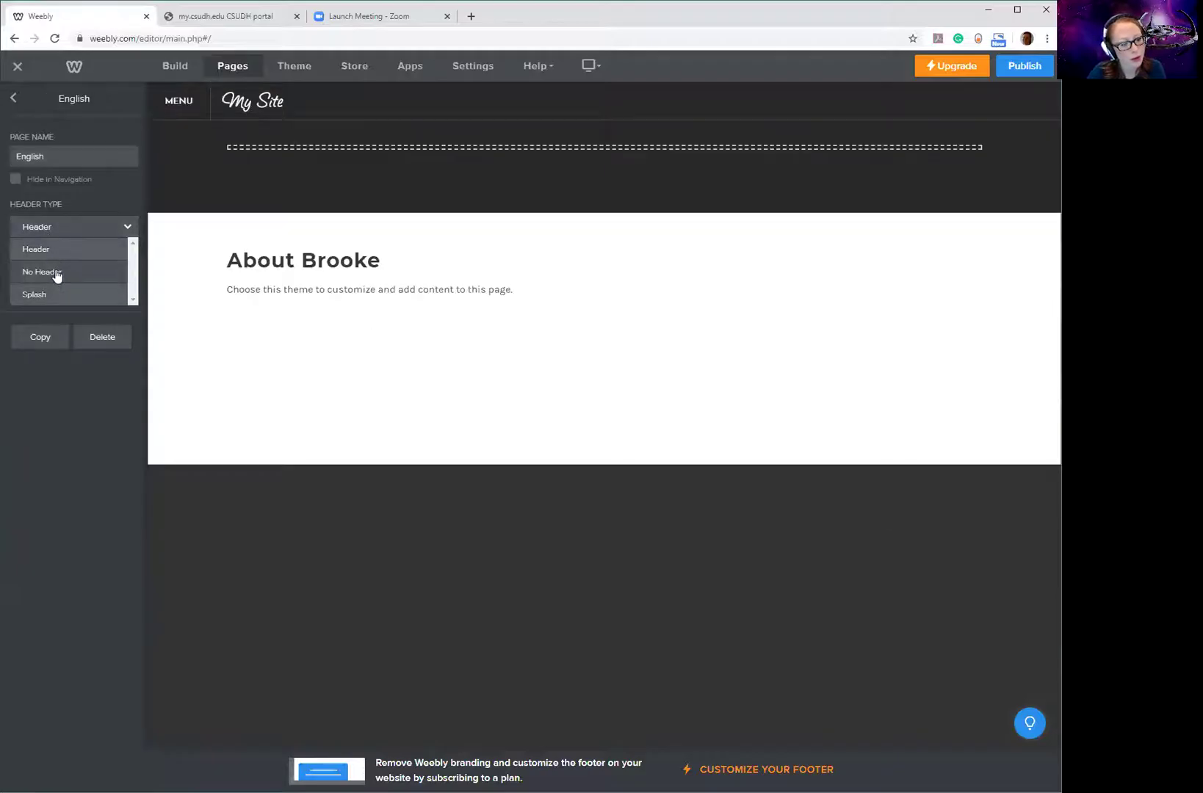
{"action": "left_click", "coordinate": [55, 250]}
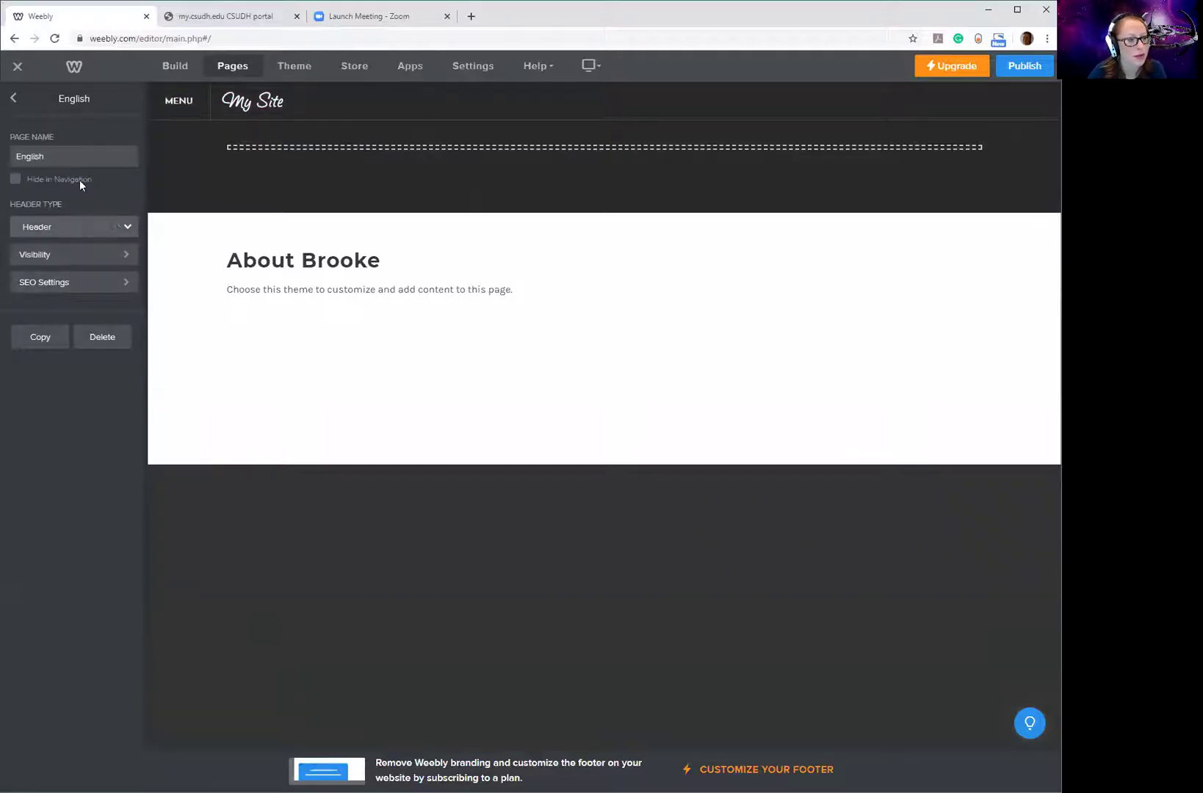
{"action": "left_click", "coordinate": [12, 101]}
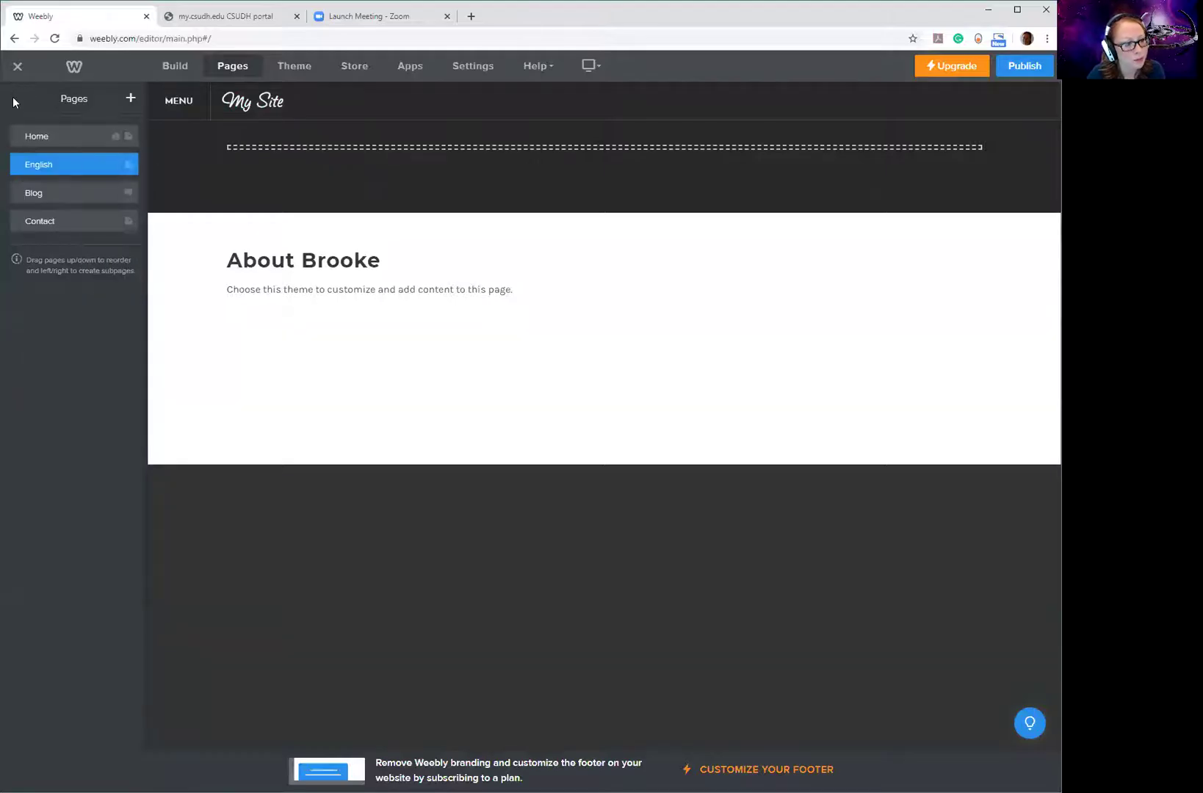
Step: Delete the template's Blog page from the site
{"action": "left_click", "coordinate": [48, 198]}
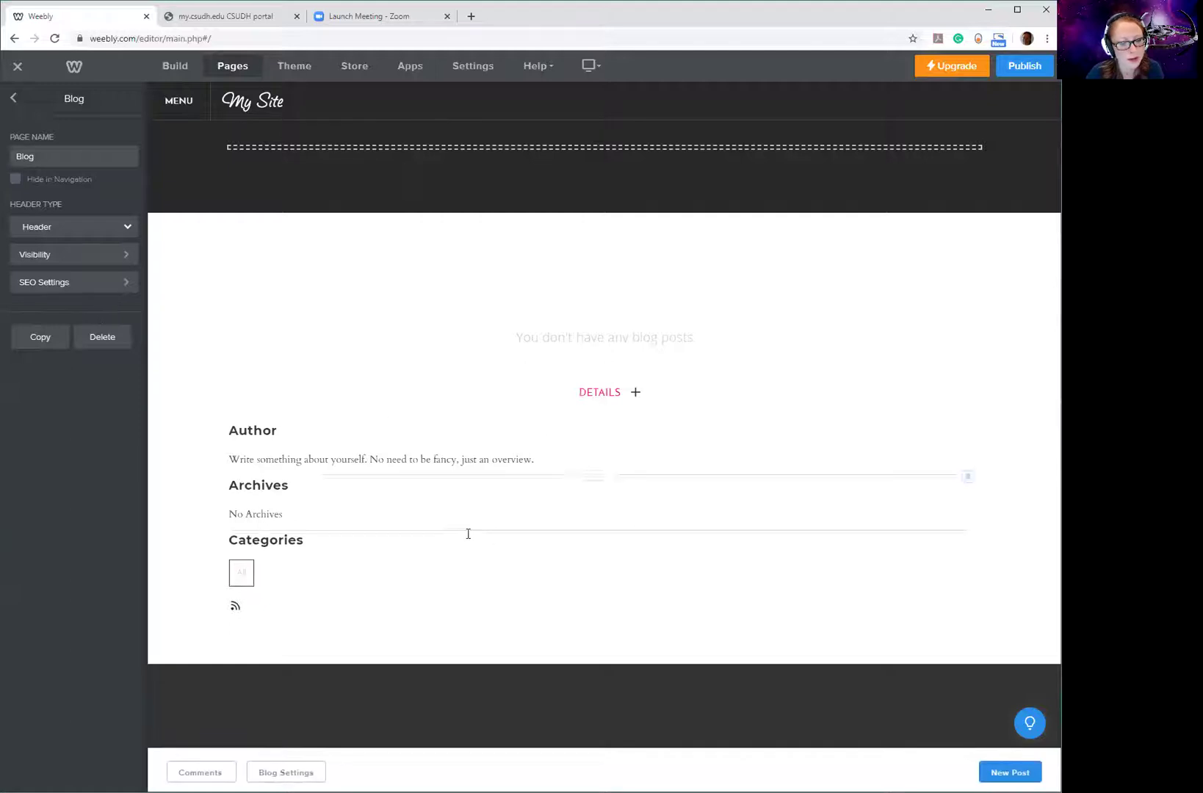
{"action": "left_click", "coordinate": [117, 340]}
{"action": "left_click", "coordinate": [558, 441]}
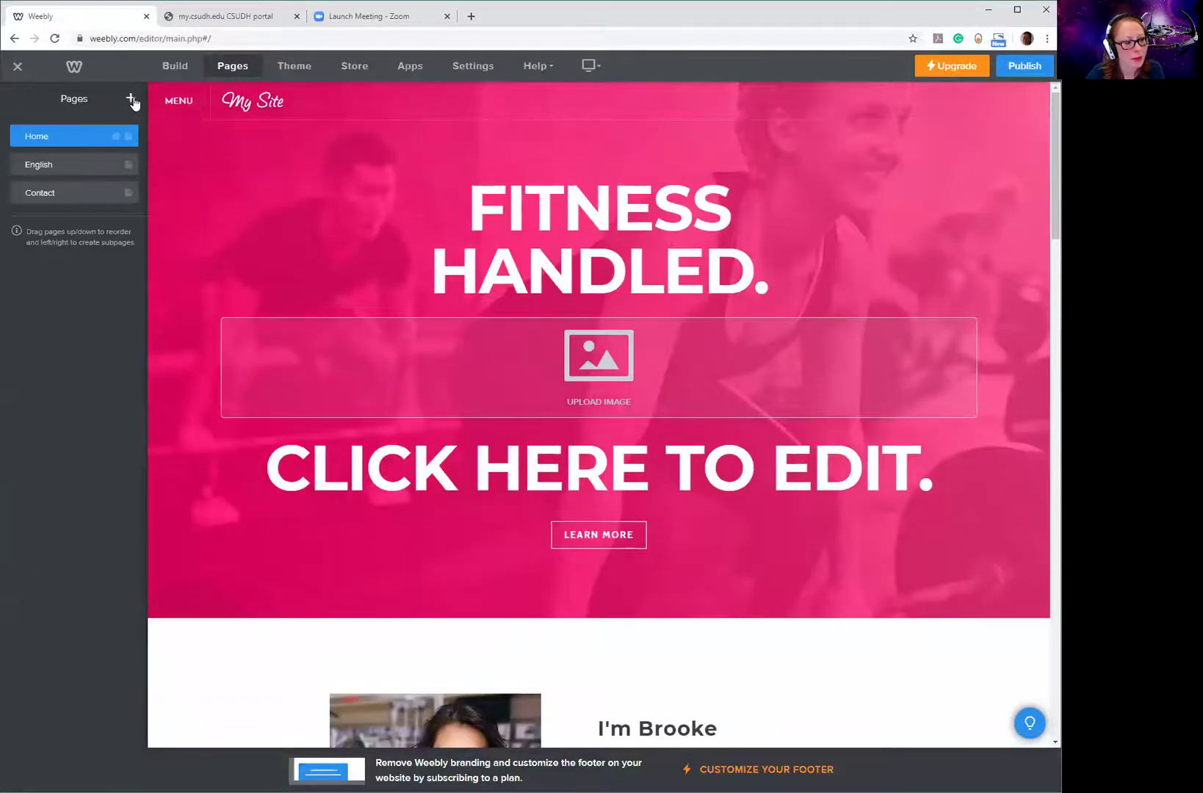
Step: Add a standard page named Math and place it above Contact in the page order
{"action": "left_click", "coordinate": [130, 100]}
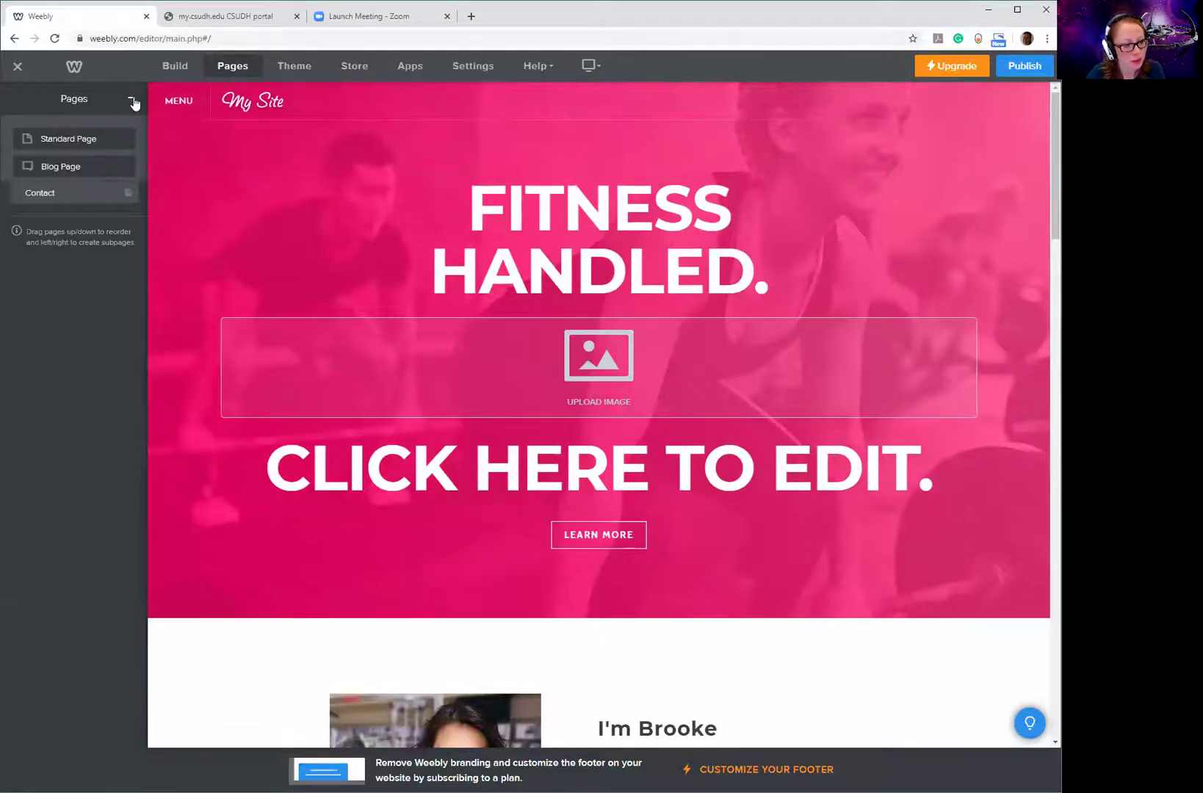
{"action": "left_click", "coordinate": [43, 141]}
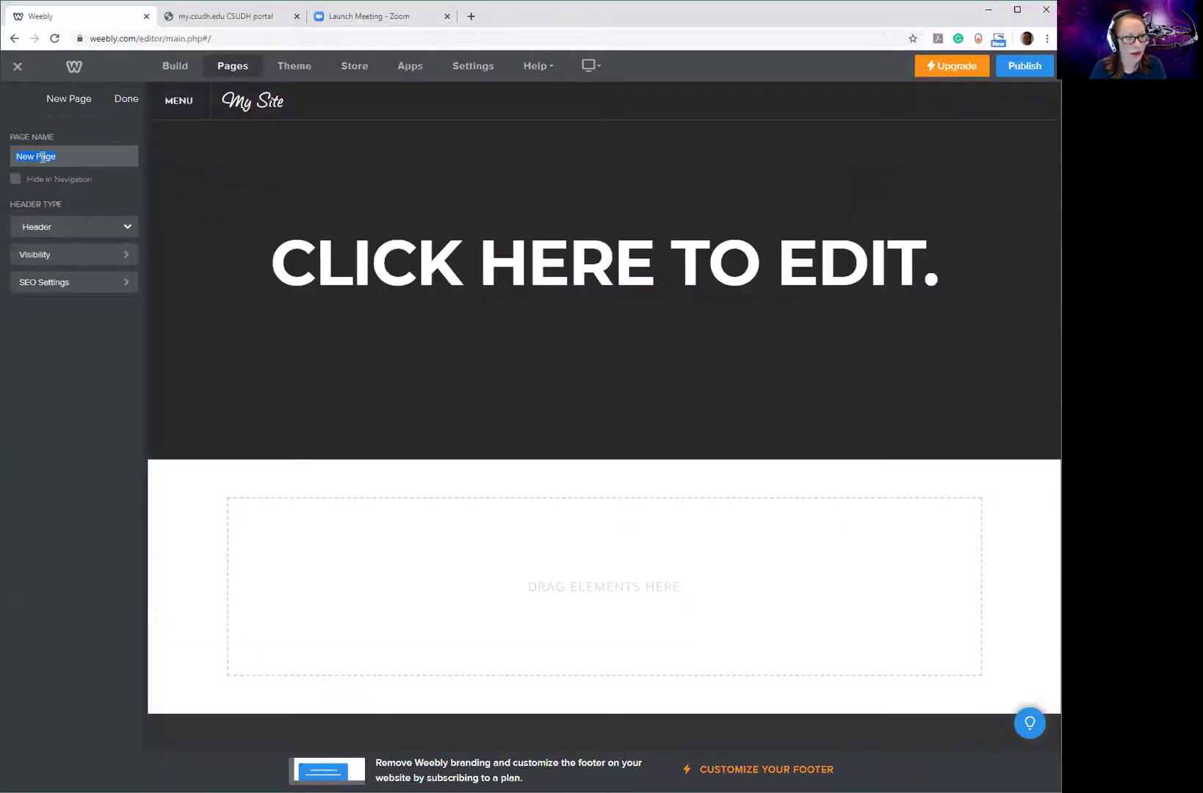
{"action": "type", "text": "Math"}
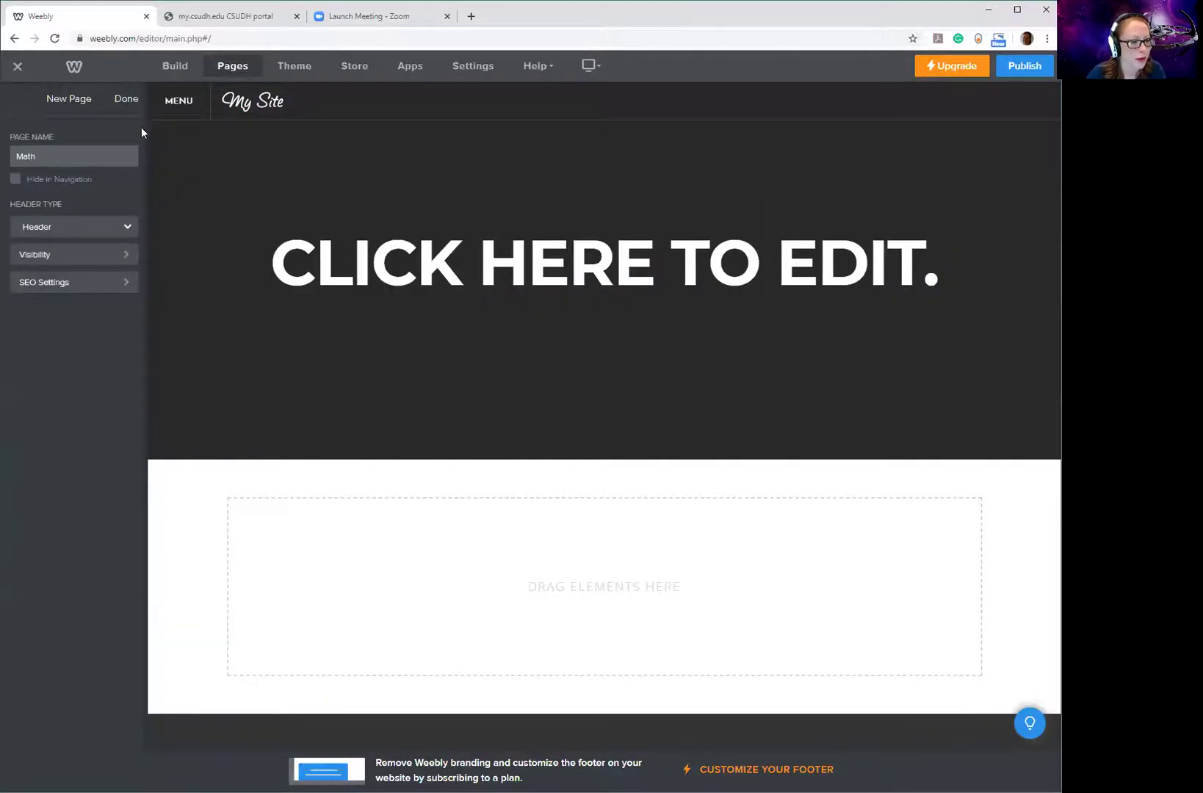
{"action": "left_click", "coordinate": [126, 100]}
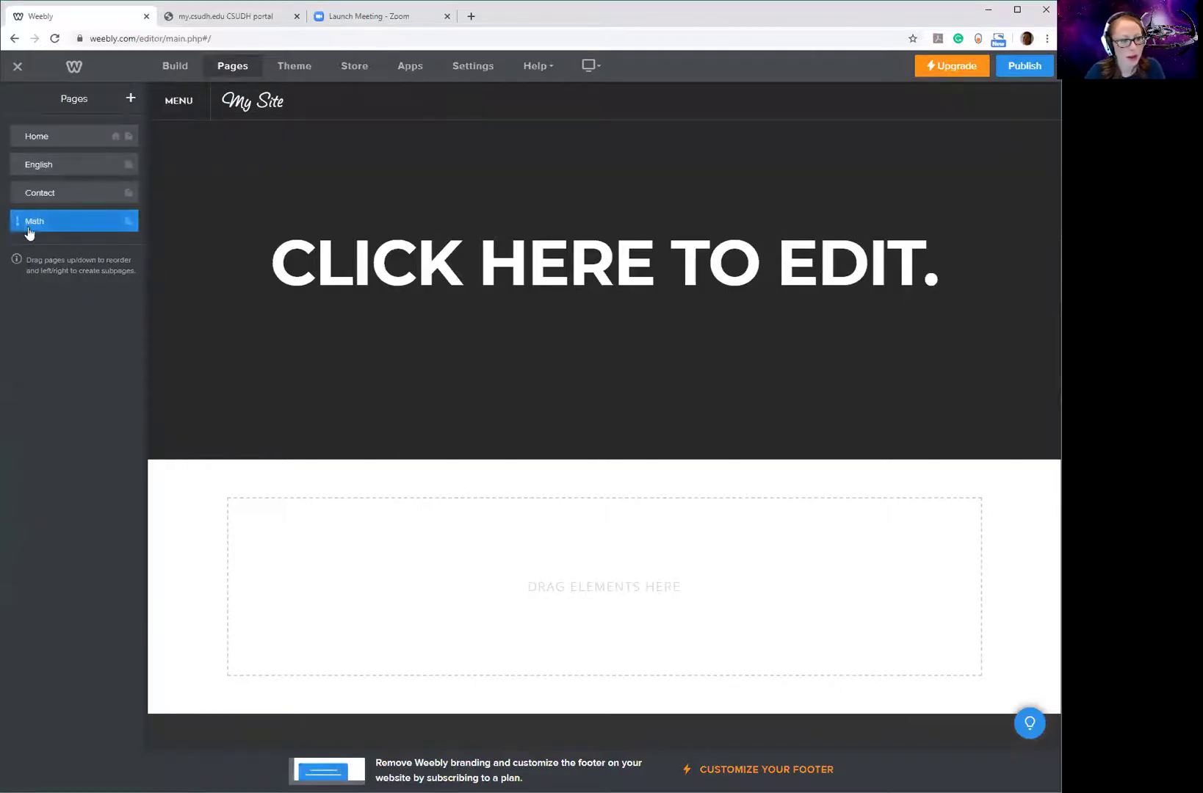
{"action": "mouse_move", "coordinate": [18, 221]}
{"action": "left_mouse_down"}
{"action": "mouse_move", "coordinate": [23, 192]}
{"action": "mouse_move", "coordinate": [27, 208]}
{"action": "left_mouse_up"}
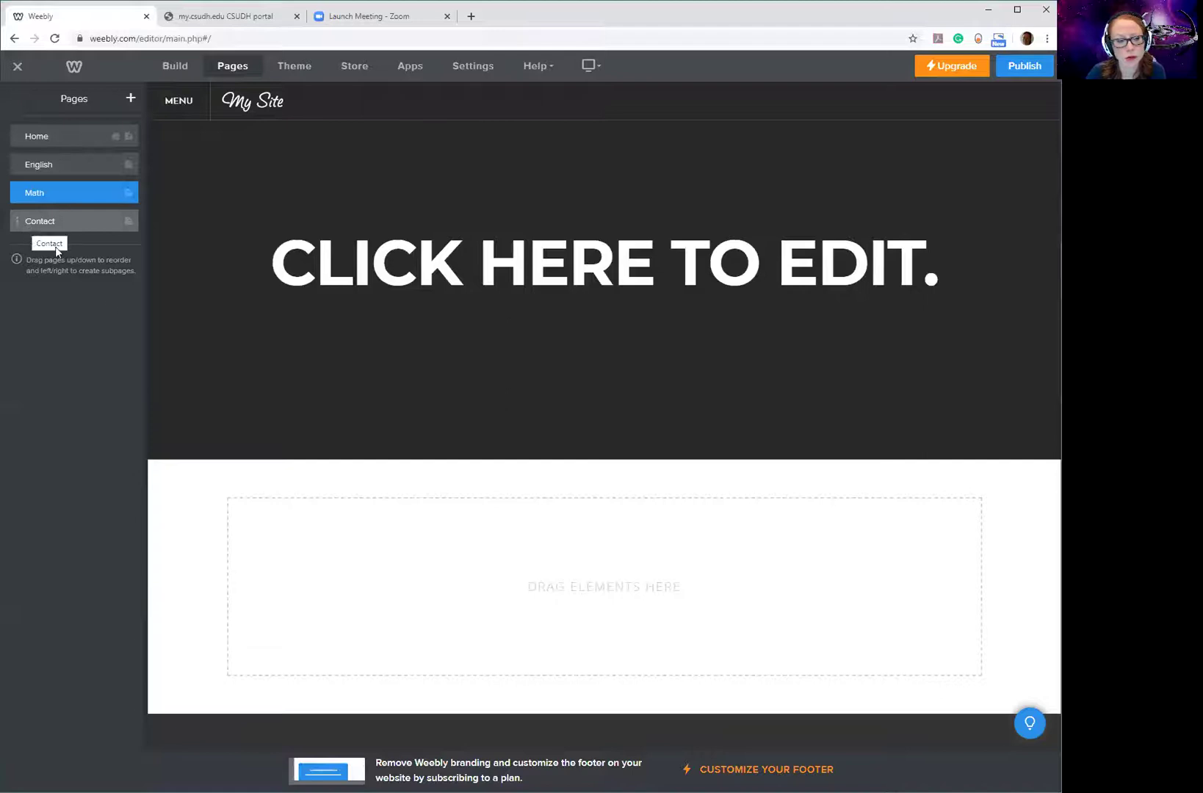
Step: Add a standard page named Science to the site
{"action": "left_click", "coordinate": [129, 99]}
{"action": "left_click", "coordinate": [71, 140]}
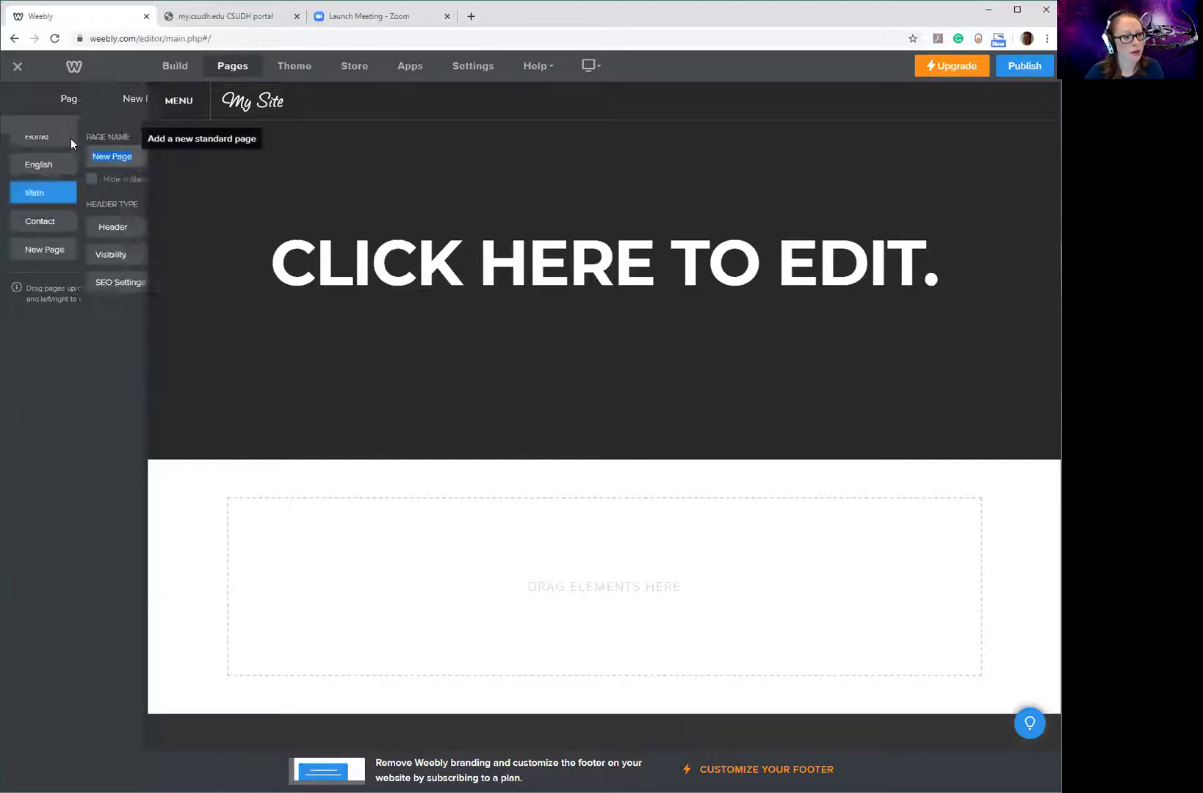
{"action": "type", "text": "Science"}
{"action": "left_click", "coordinate": [125, 100]}
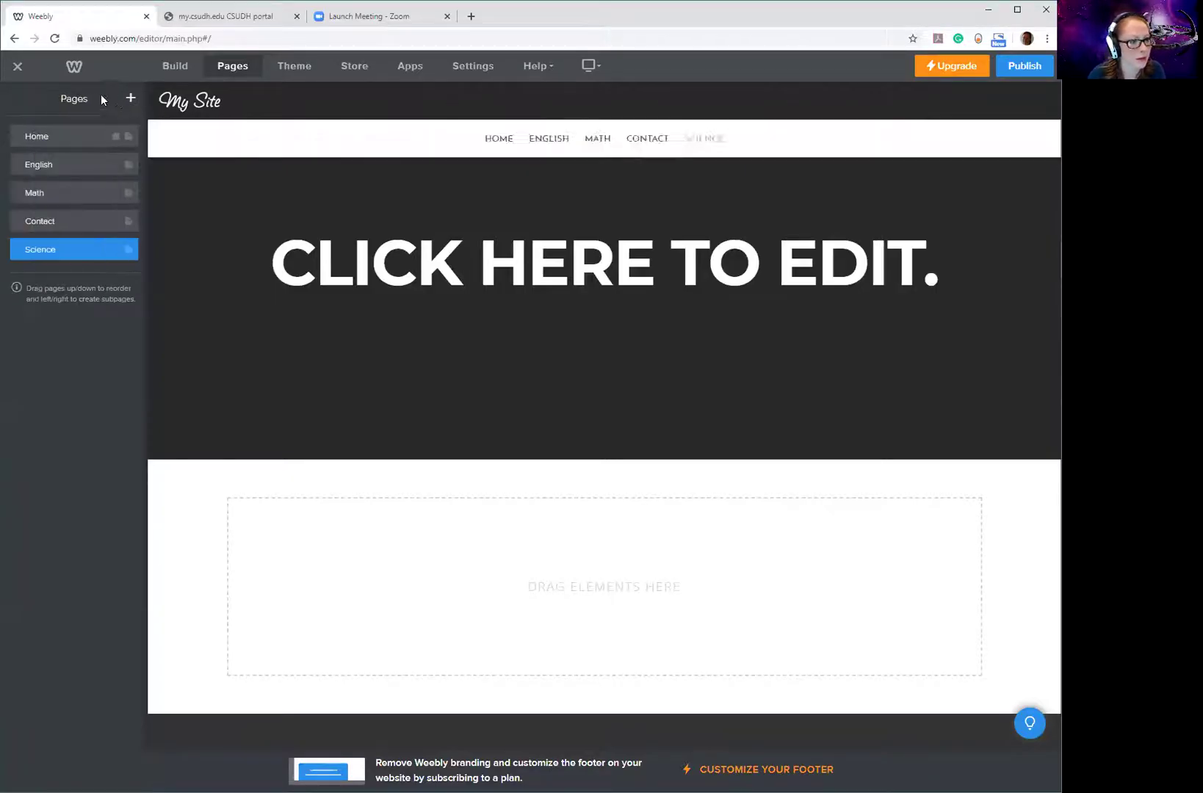
Step: Add a standard page named P.E. to the site
{"action": "left_click", "coordinate": [130, 100]}
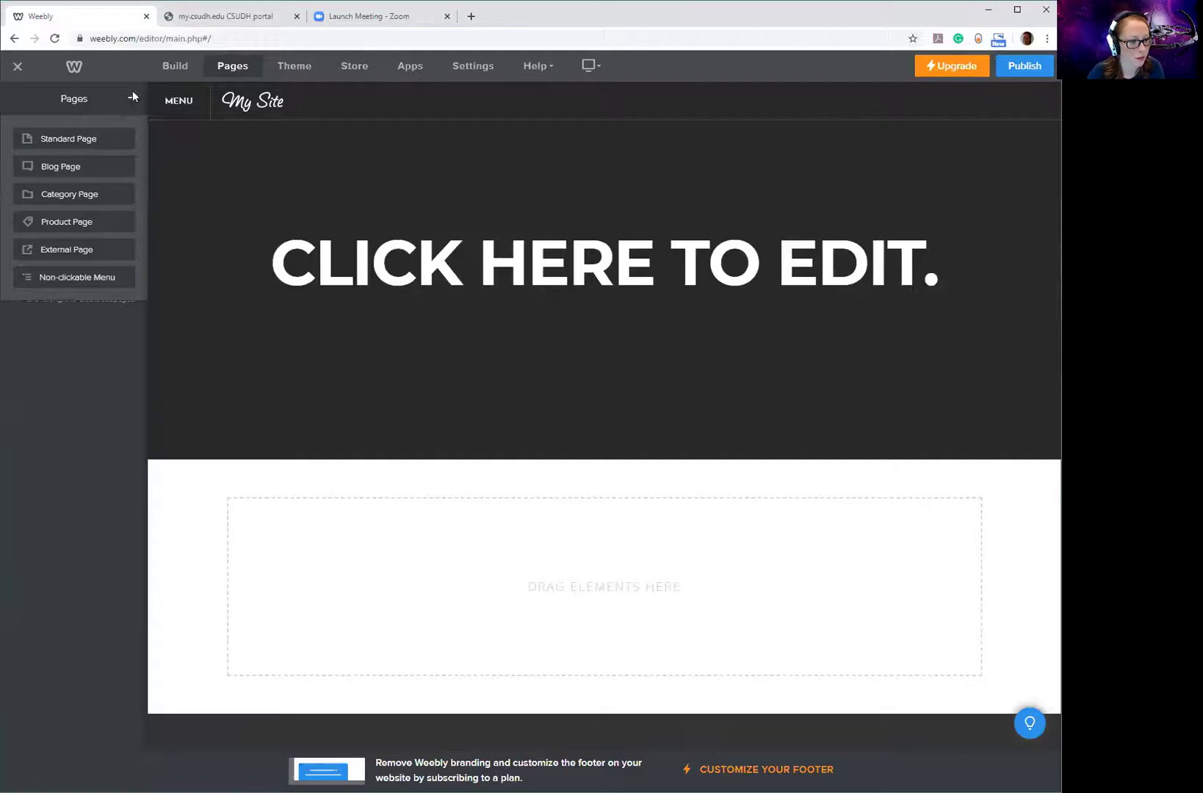
{"action": "left_click", "coordinate": [92, 143]}
{"action": "type", "text": "P.E."}
{"action": "left_click", "coordinate": [124, 101]}
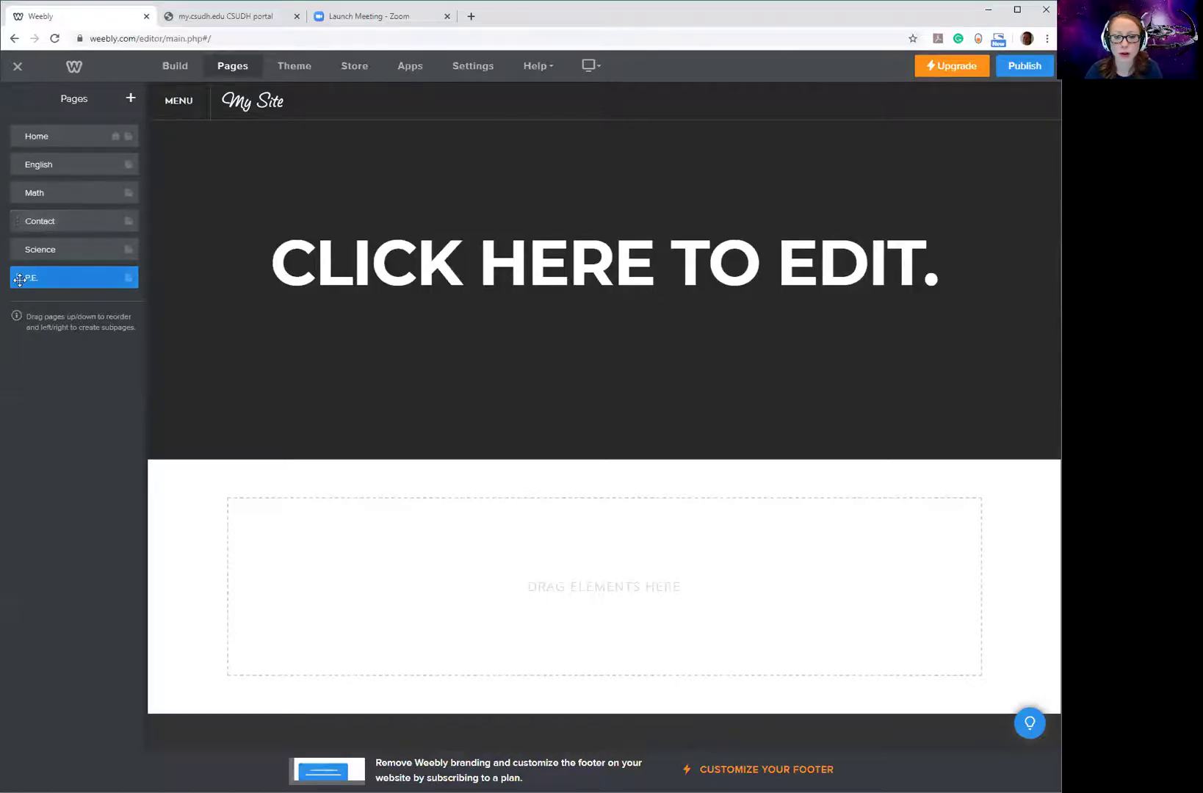
Step: Reorder the pages so Contact comes last and P.E. sits directly above Science
{"action": "left_click", "coordinate": [41, 195]}
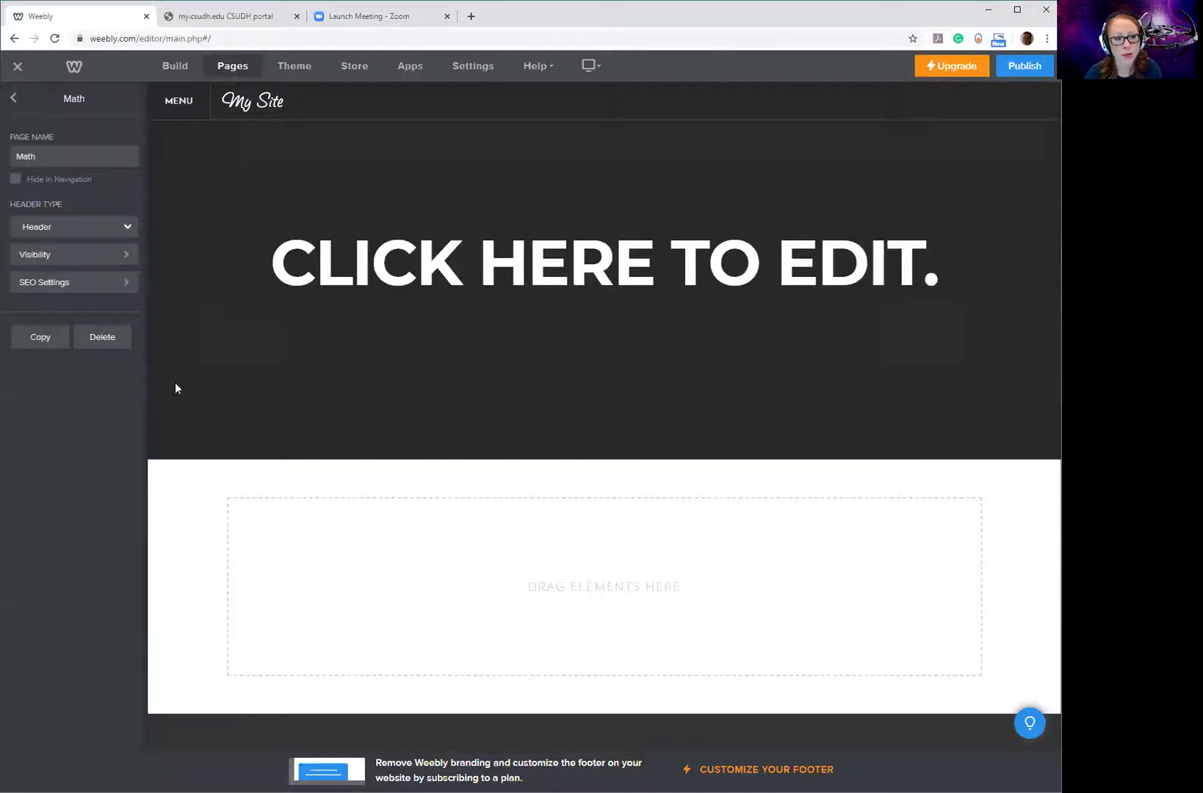
{"action": "left_click", "coordinate": [13, 99]}
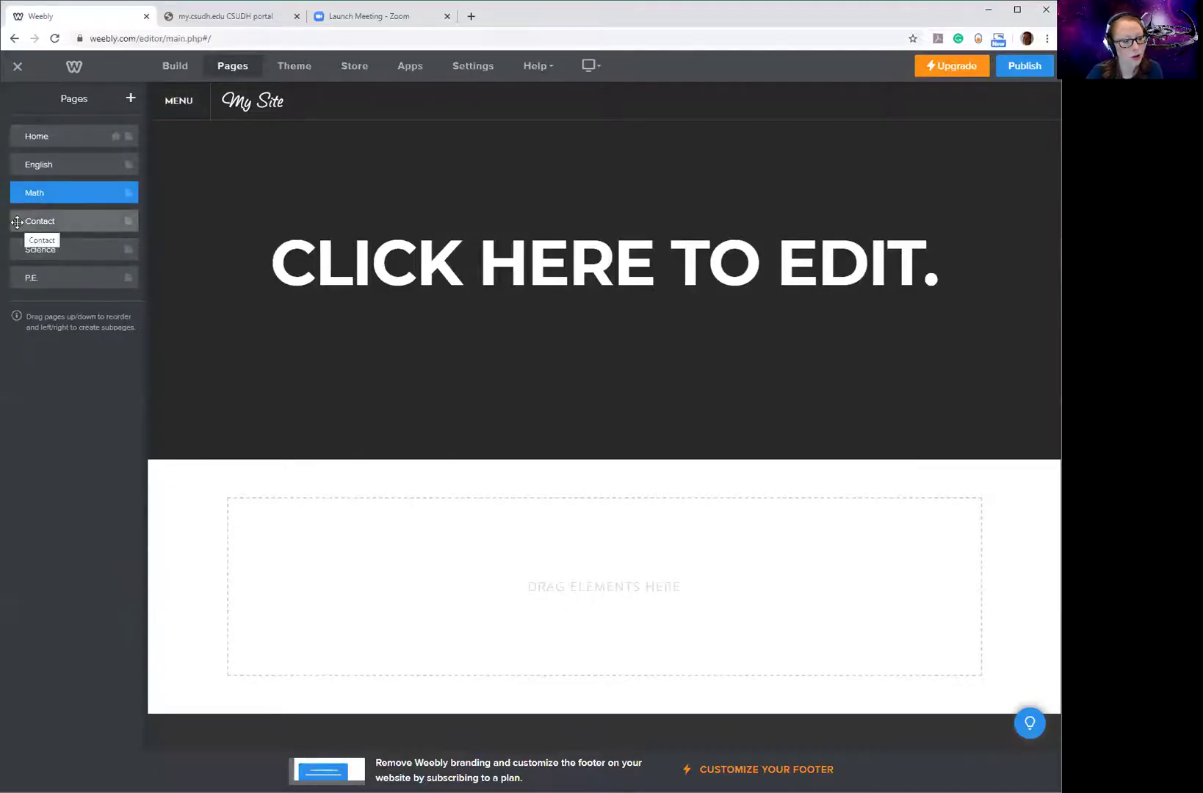
{"action": "left_click_drag", "start_coordinate": [18, 220], "coordinate": [24, 280]}
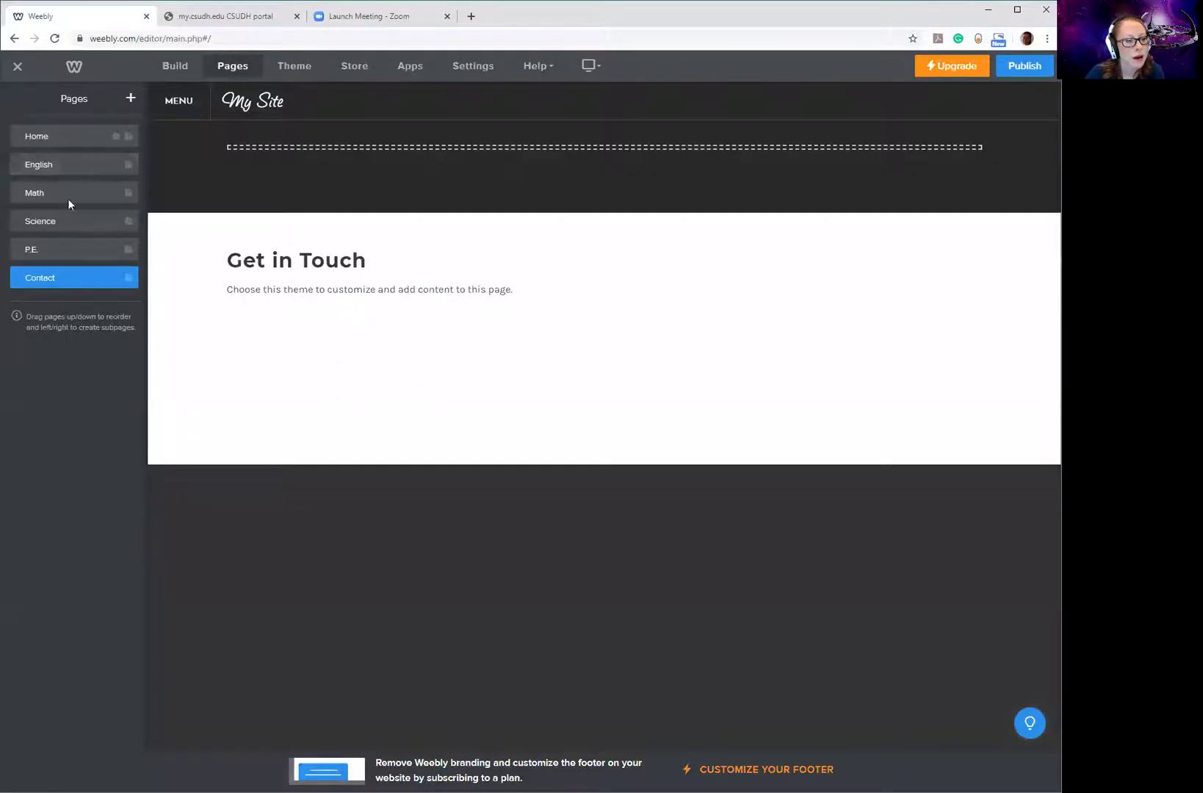
{"action": "left_click_drag", "start_coordinate": [16, 247], "coordinate": [29, 216]}
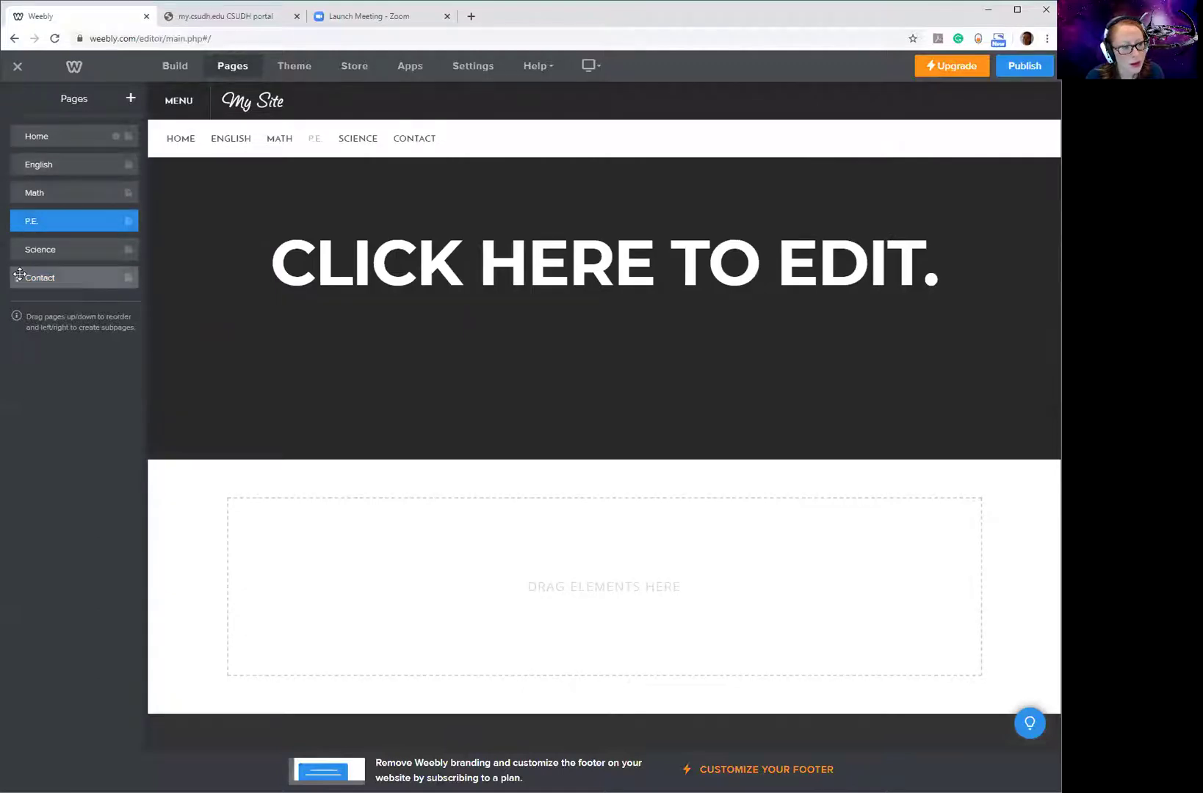
Step: Try Contact as a subpage of Home and return it to the end of the main pages
{"action": "left_click_drag", "start_coordinate": [17, 277], "coordinate": [29, 156]}
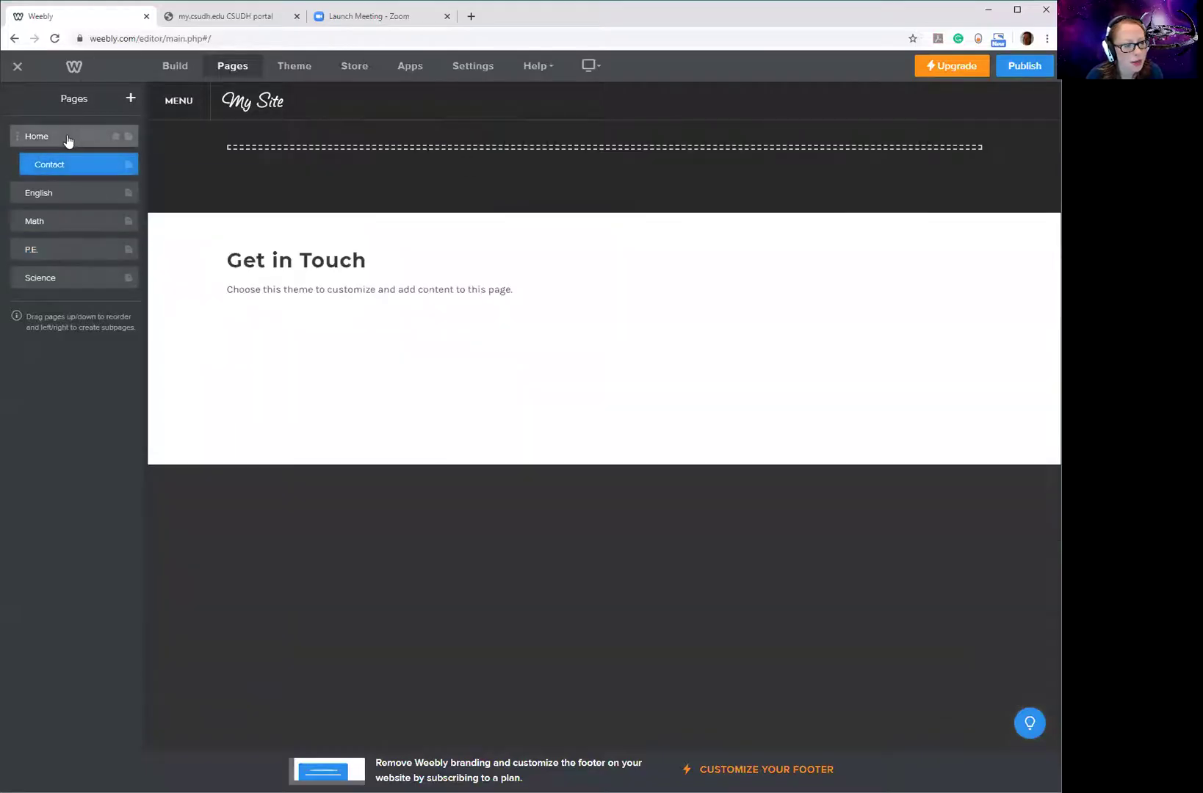
{"action": "left_click_drag", "start_coordinate": [42, 162], "coordinate": [11, 284]}
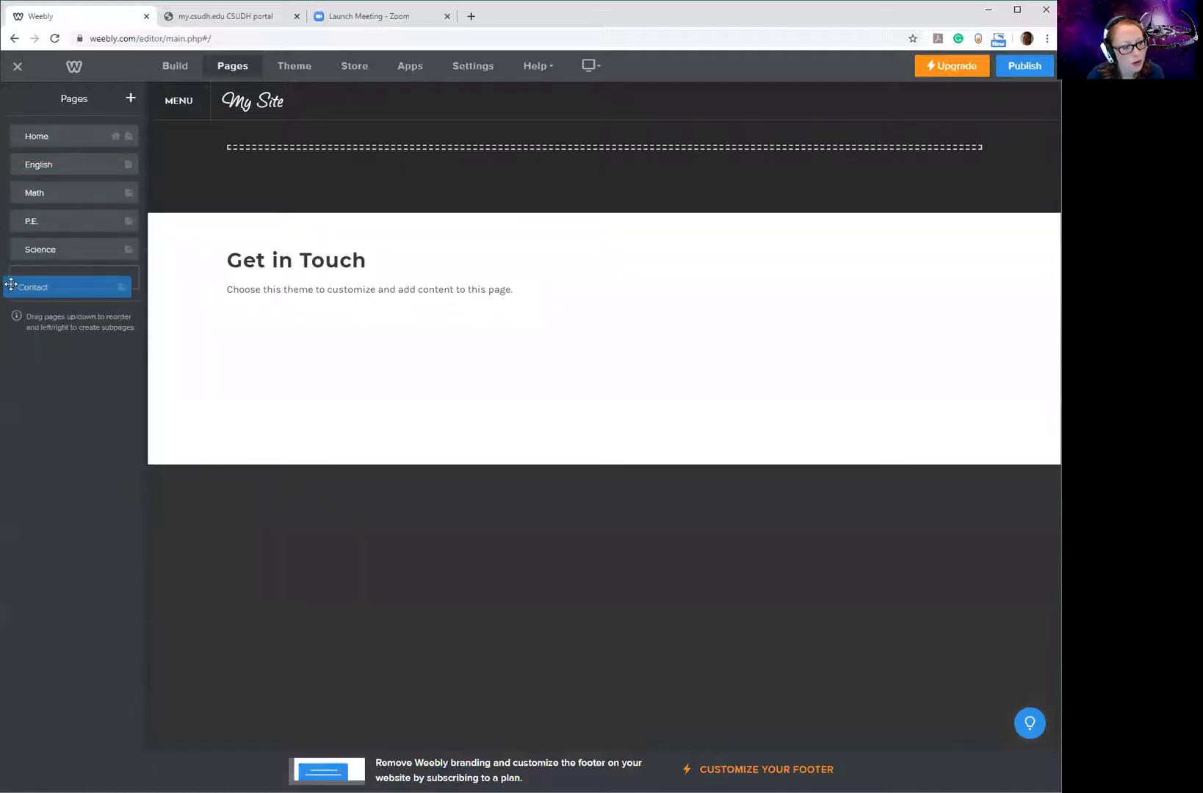
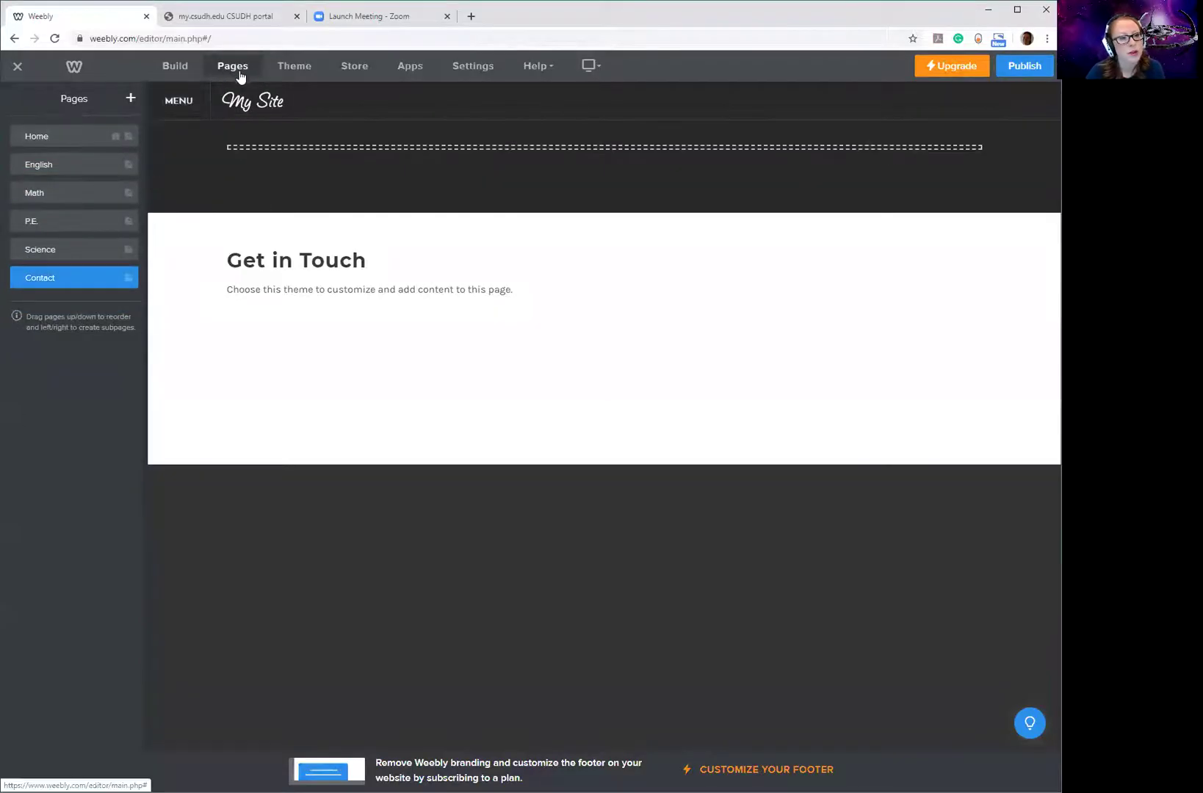
Step: Try the red-grey and green-blue color palettes of the current theme
{"action": "left_click", "coordinate": [300, 68]}
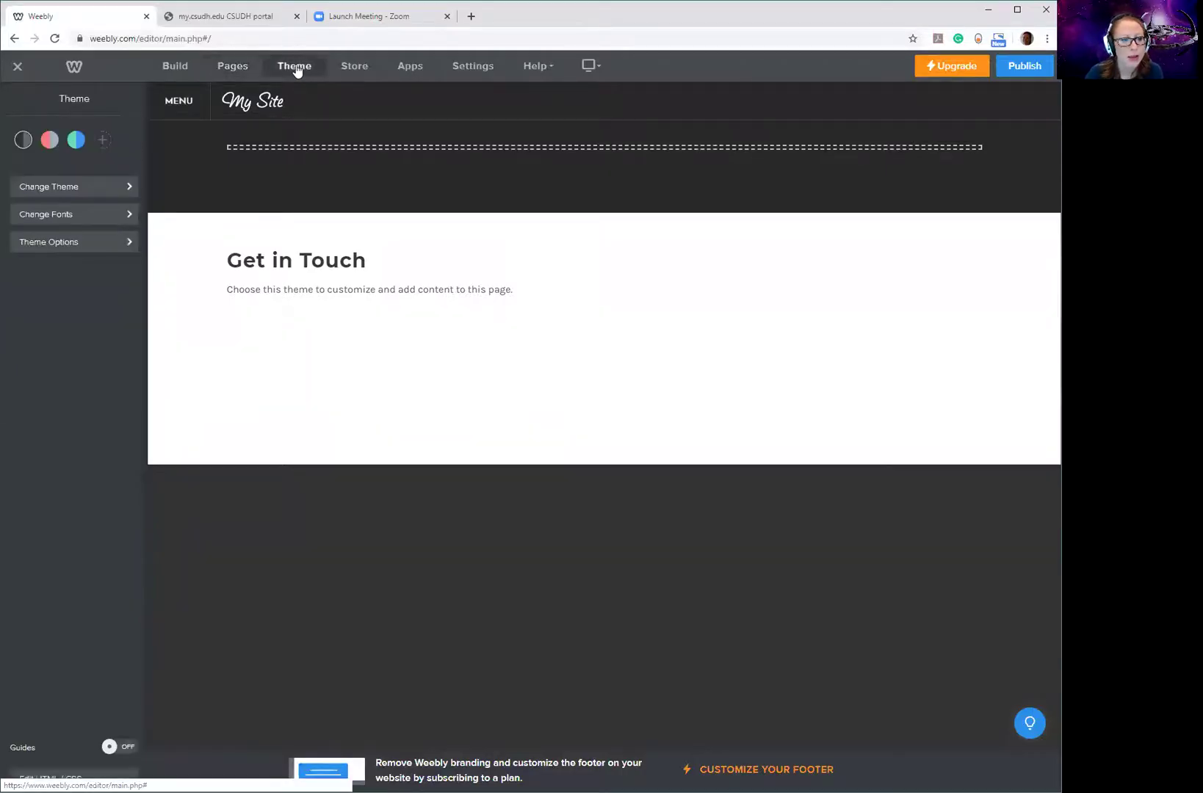
{"action": "left_click", "coordinate": [49, 141]}
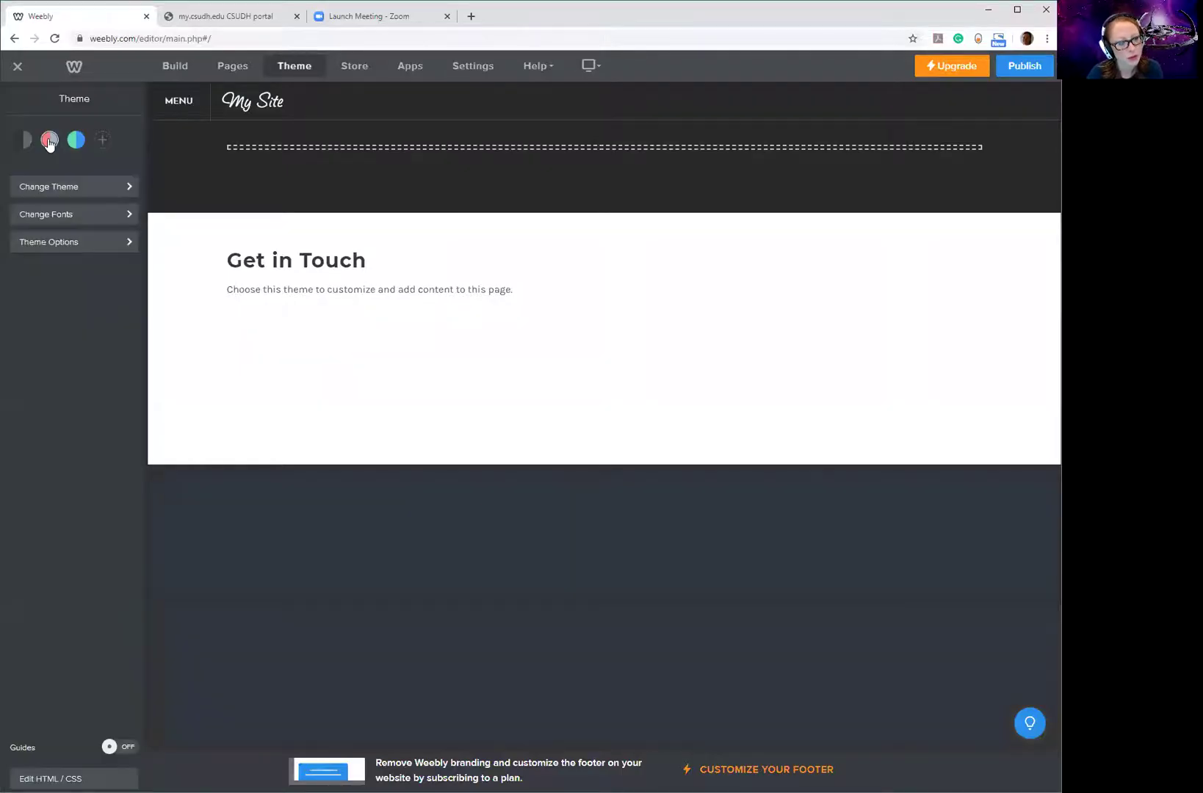
{"action": "left_click", "coordinate": [74, 141]}
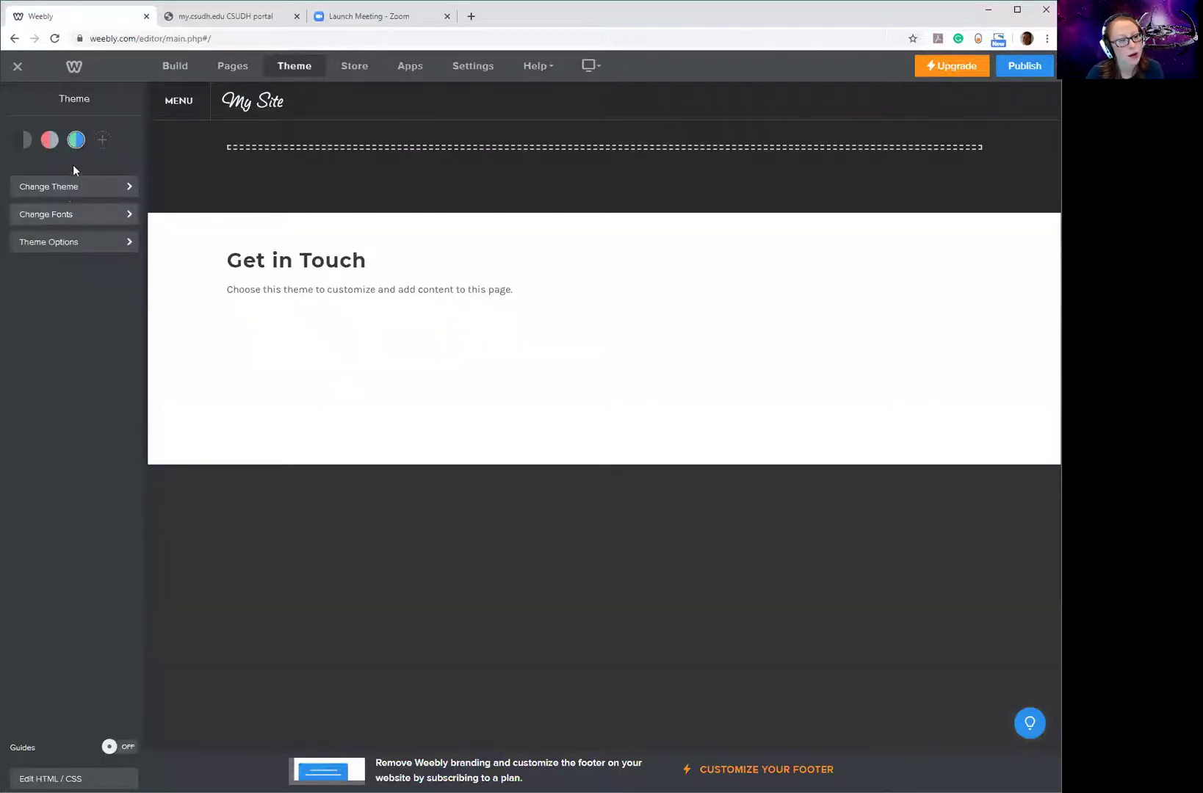
Step: Change the site's theme to Unite from the Blog category of the theme gallery
{"action": "left_click", "coordinate": [65, 190]}
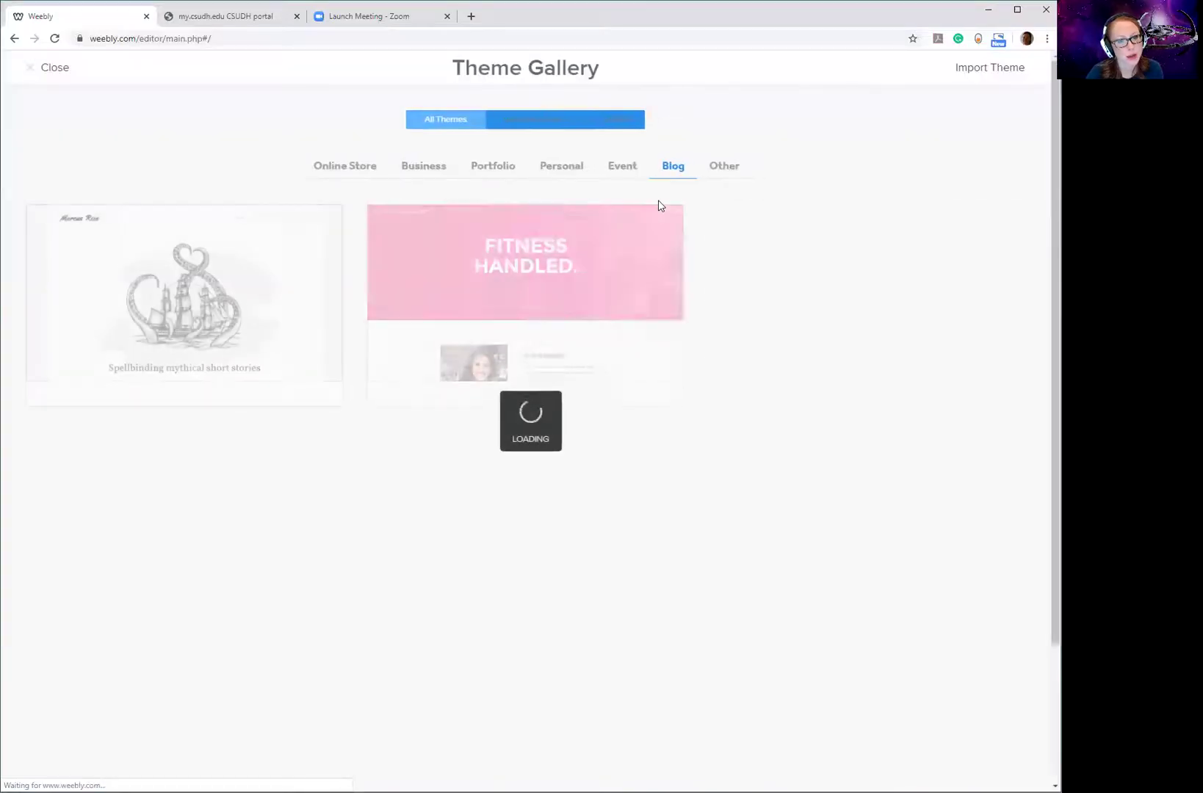
{"action": "mouse_move", "coordinate": [504, 271]}
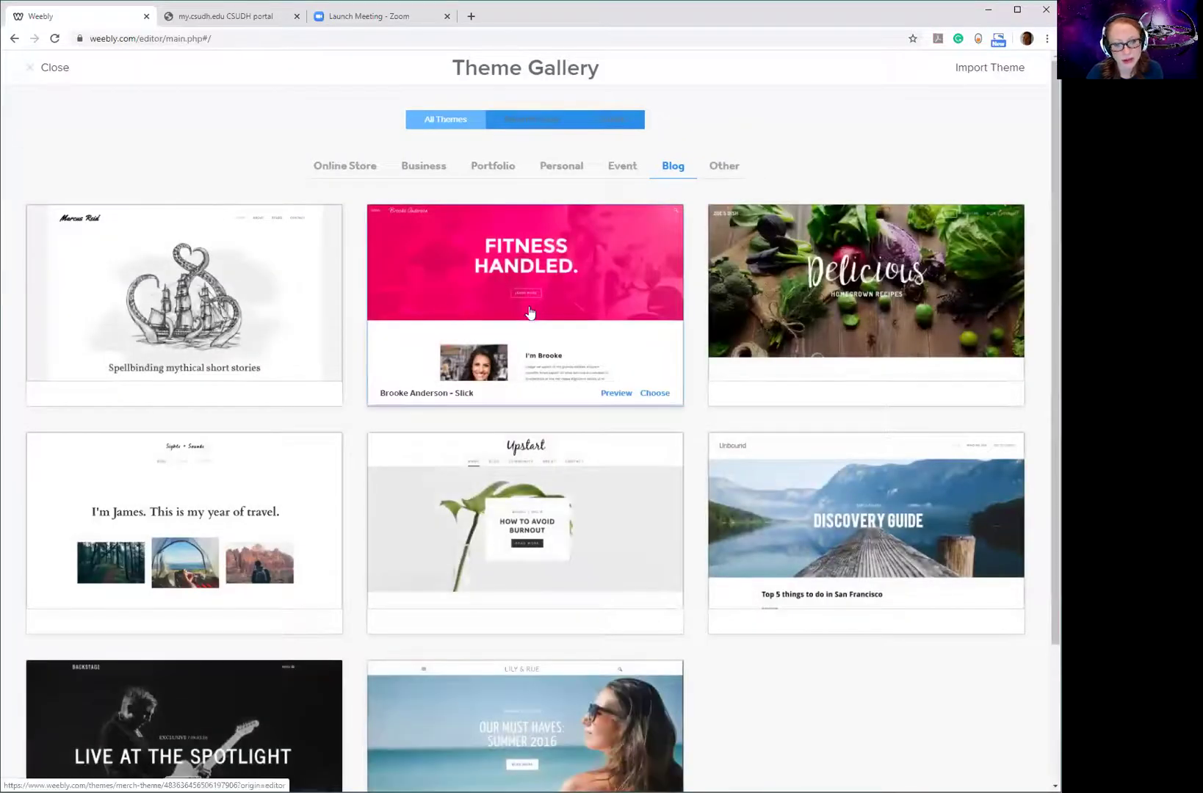
{"action": "left_click", "coordinate": [170, 268]}
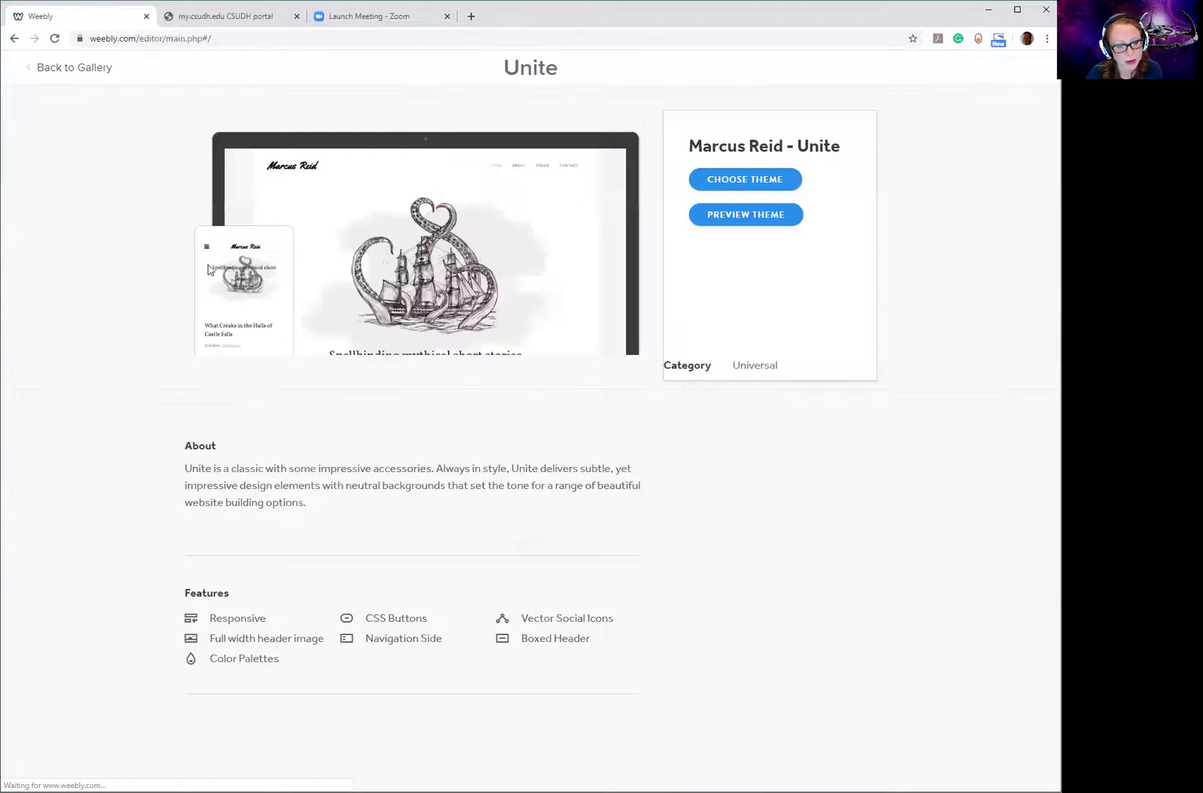
{"action": "left_click", "coordinate": [724, 219]}
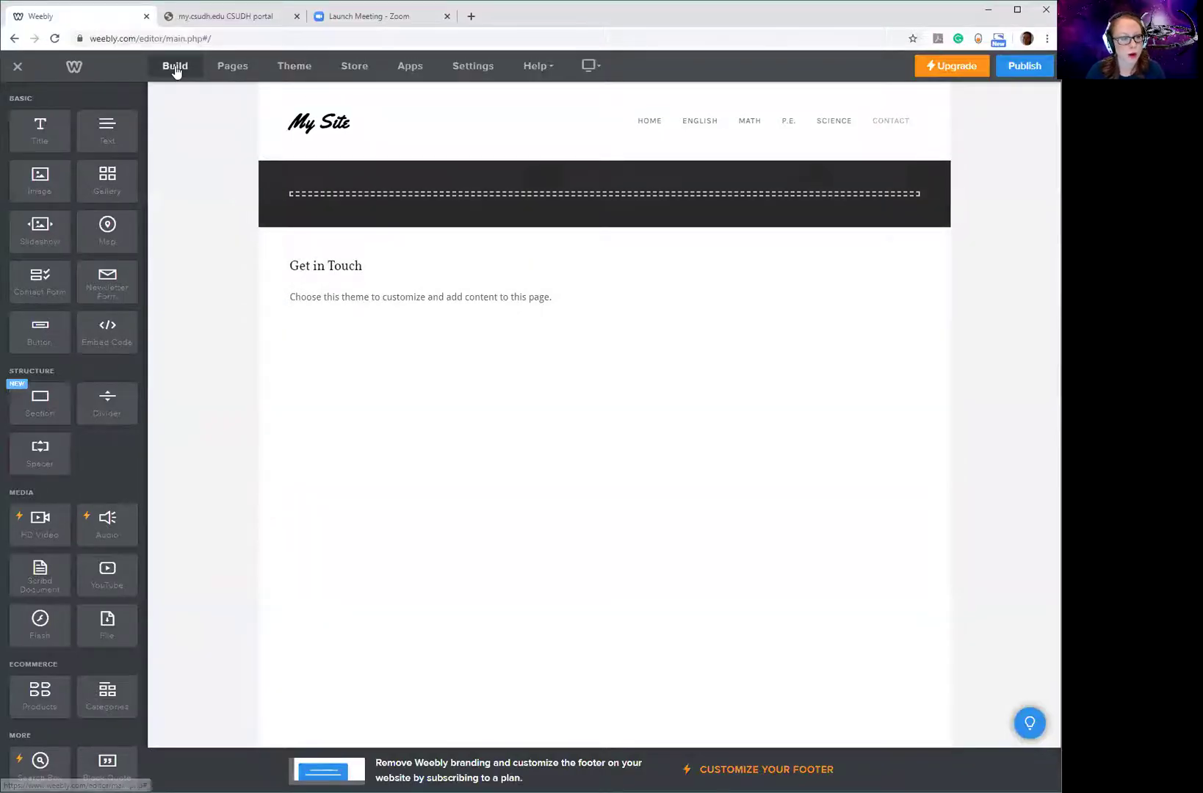
Step: Open the Home page with the building elements available and look through its sections in the new theme
{"action": "left_click", "coordinate": [230, 71]}
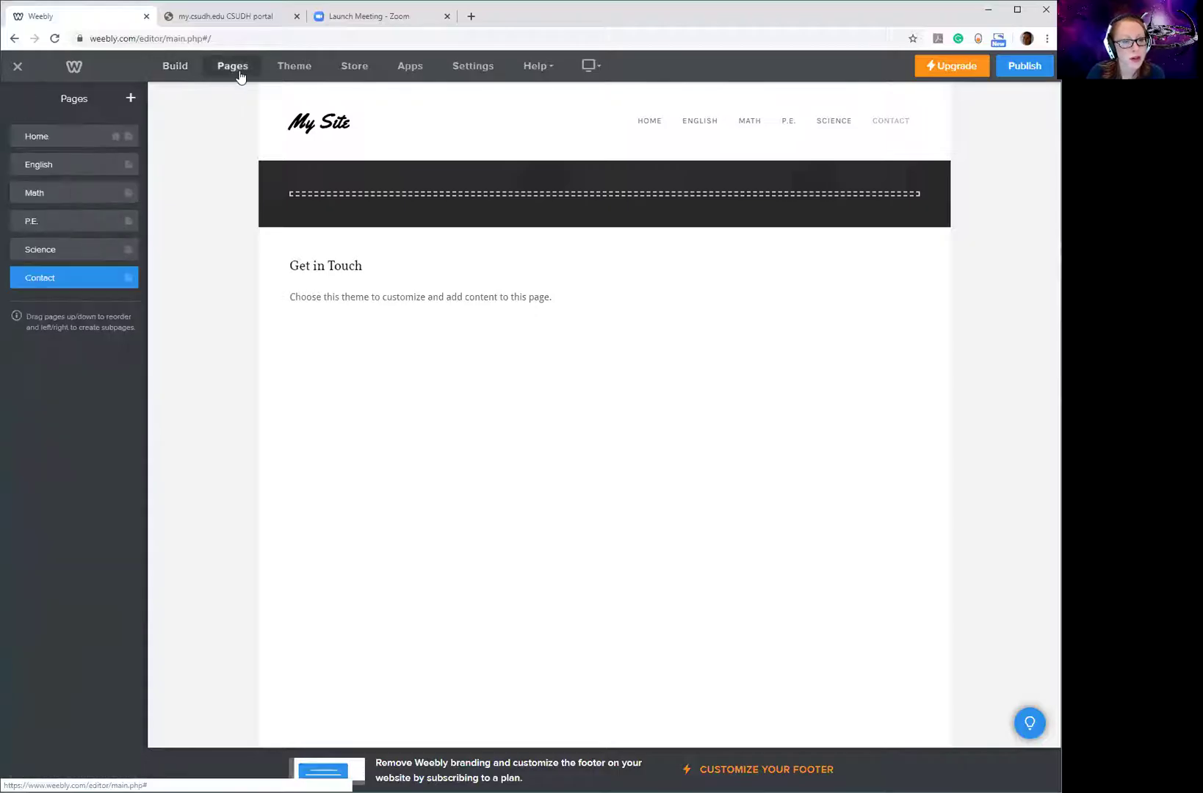
{"action": "left_click", "coordinate": [306, 75]}
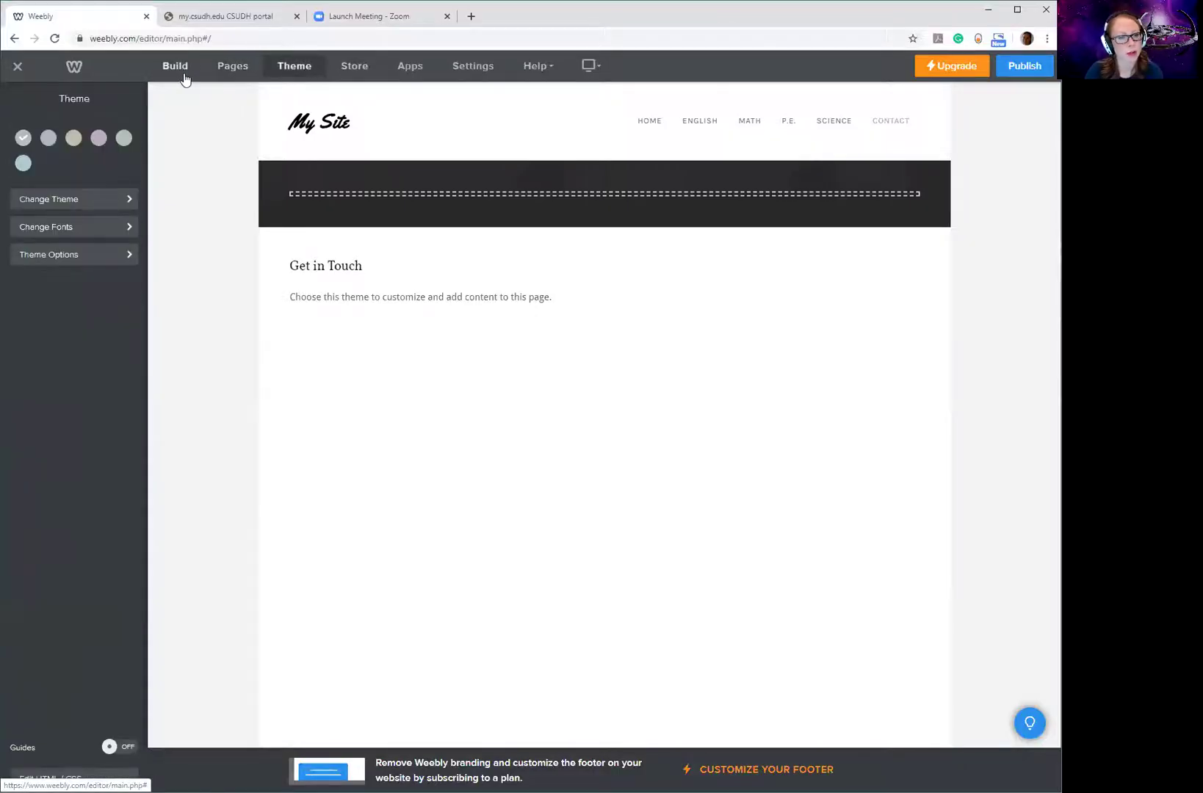
{"action": "left_click", "coordinate": [656, 129]}
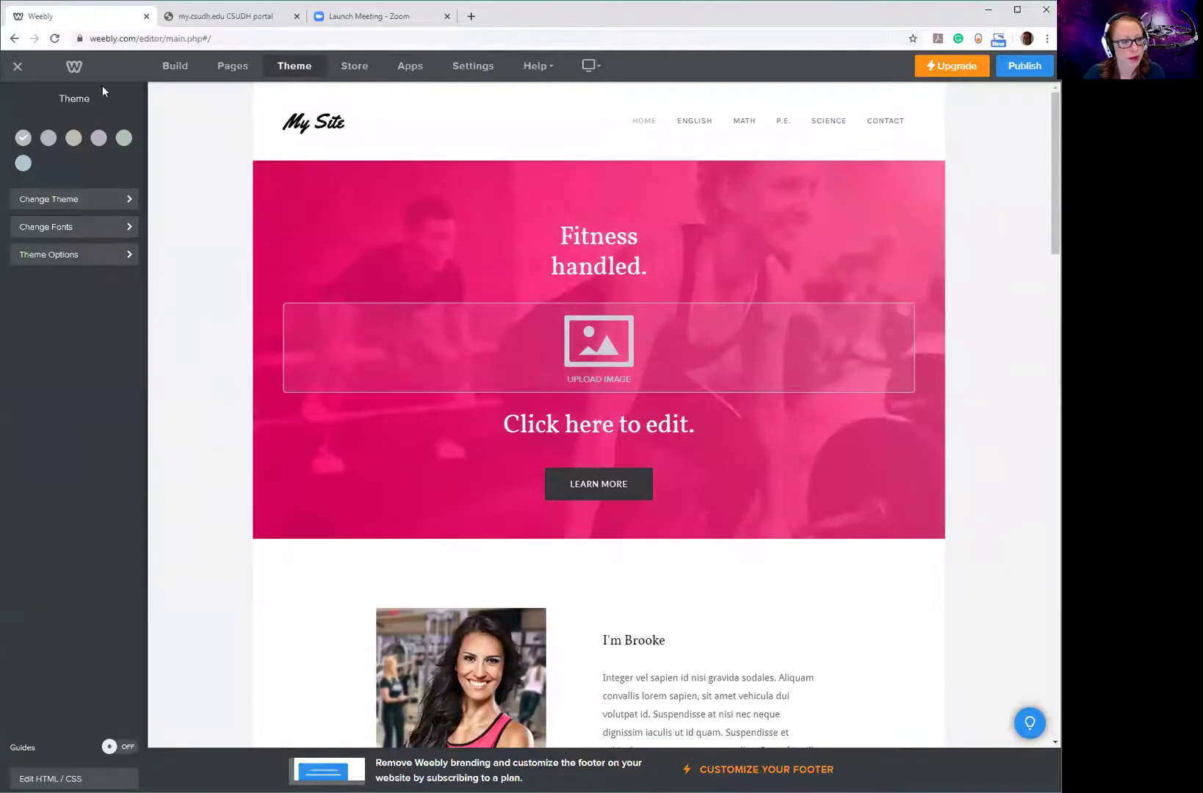
{"action": "left_click", "coordinate": [176, 67]}
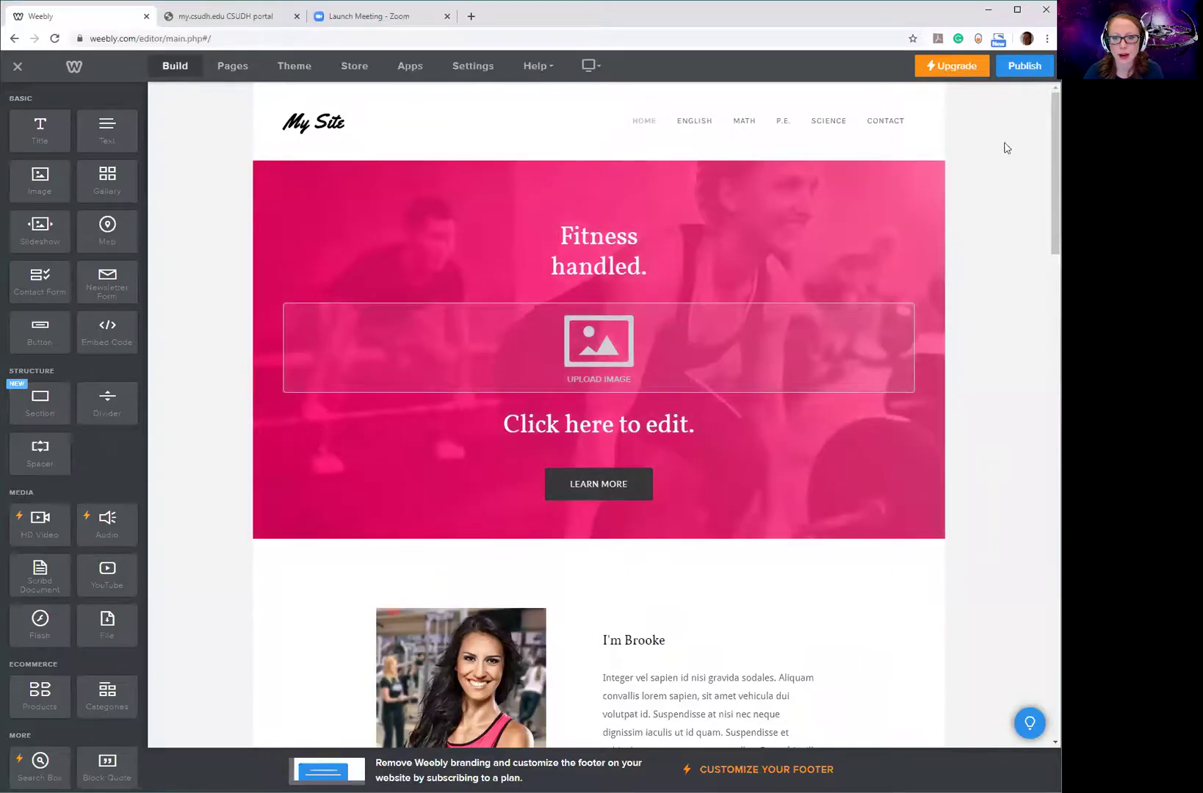
{"action": "scroll", "coordinate": [486, 255], "scroll_direction": "down", "scroll_amount": 7}
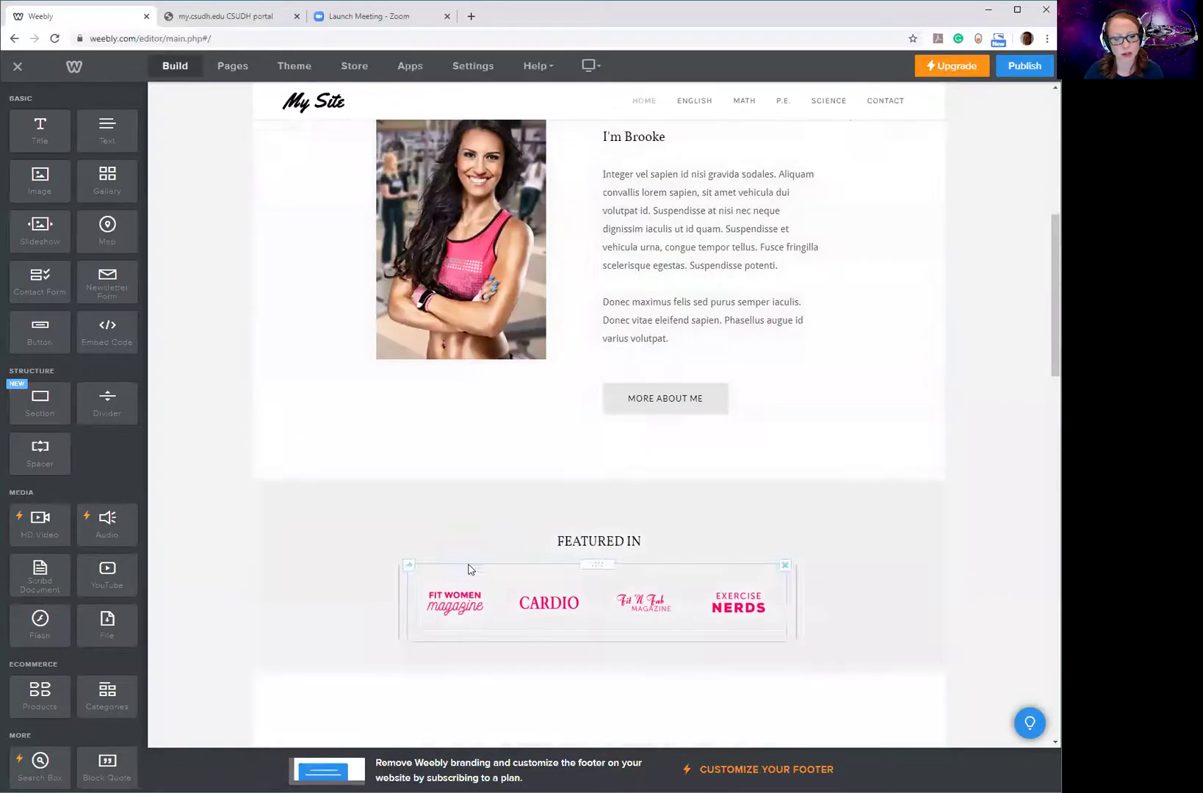
{"action": "scroll", "coordinate": [626, 412], "scroll_direction": "down", "scroll_amount": 9}
{"action": "scroll", "coordinate": [476, 274], "scroll_direction": "up", "scroll_amount": 6}
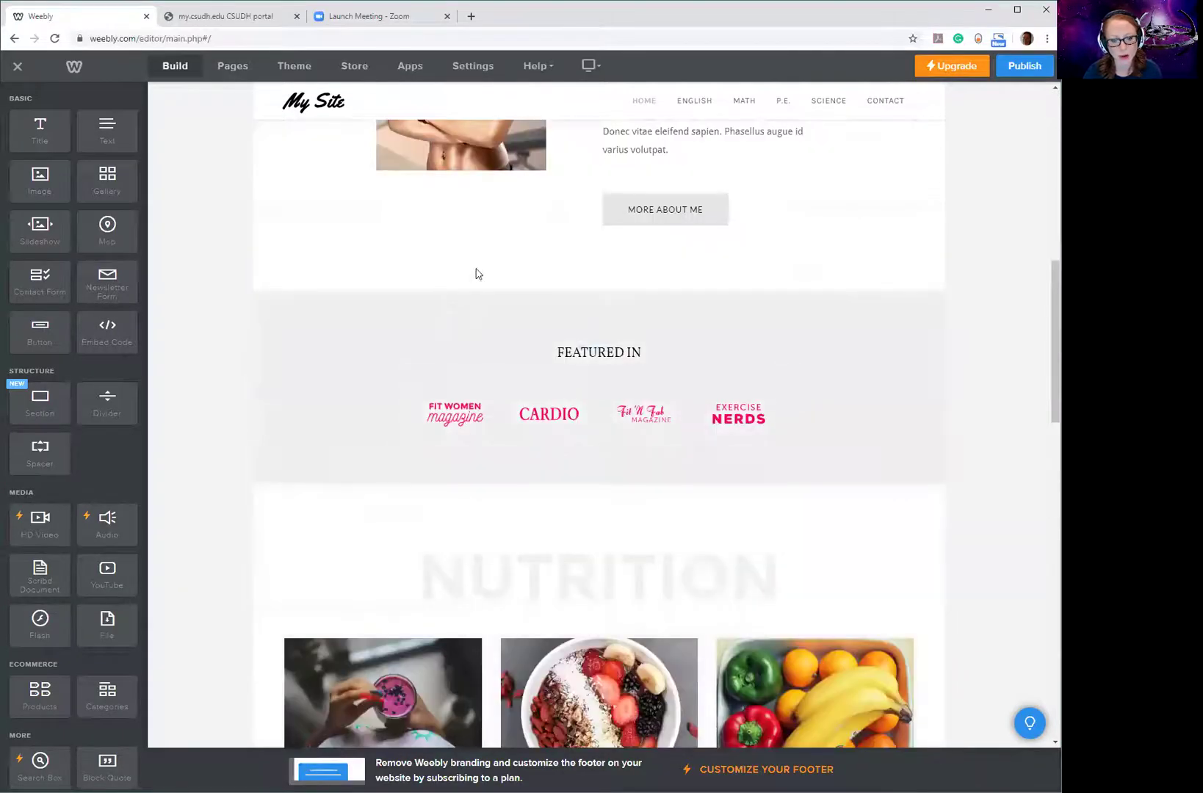
{"action": "scroll", "coordinate": [615, 387], "scroll_direction": "up", "scroll_amount": 10}
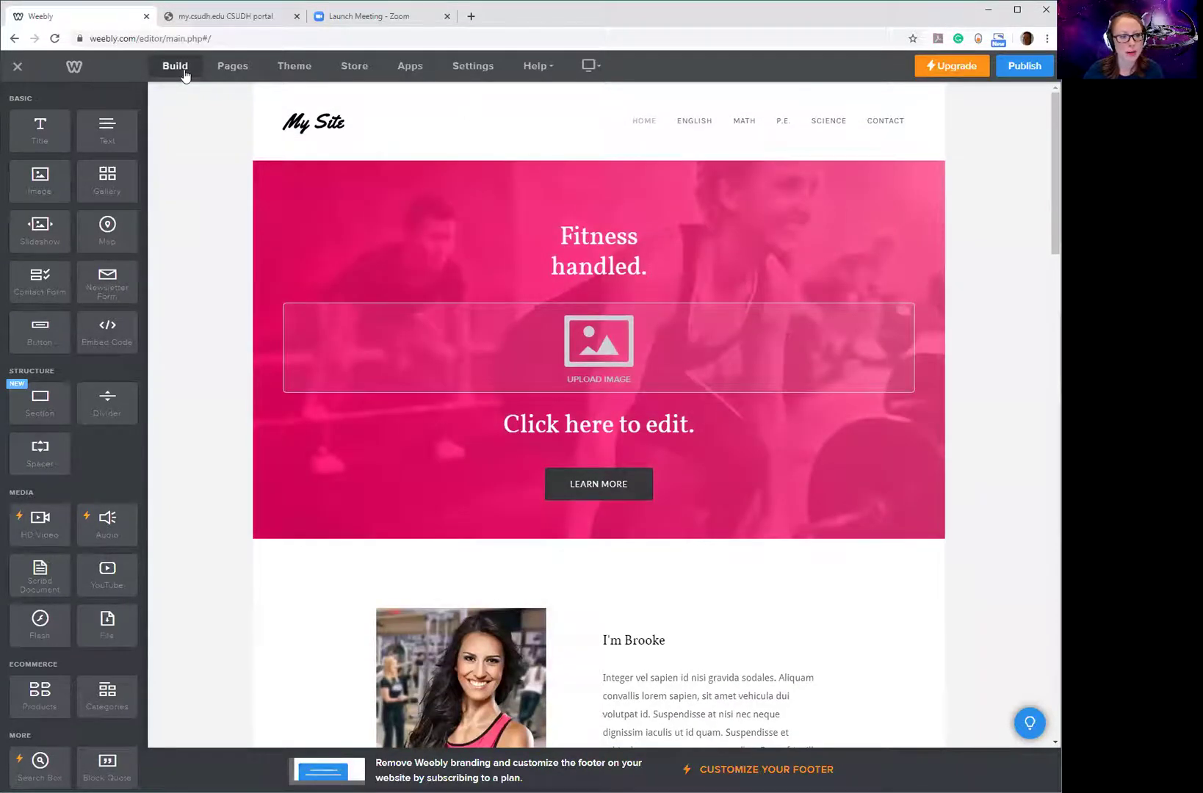
Step: Delete the template's woman photo and the spacer column on the far side of the introduction text below the header
{"action": "scroll", "coordinate": [676, 472], "scroll_direction": "down", "scroll_amount": 4}
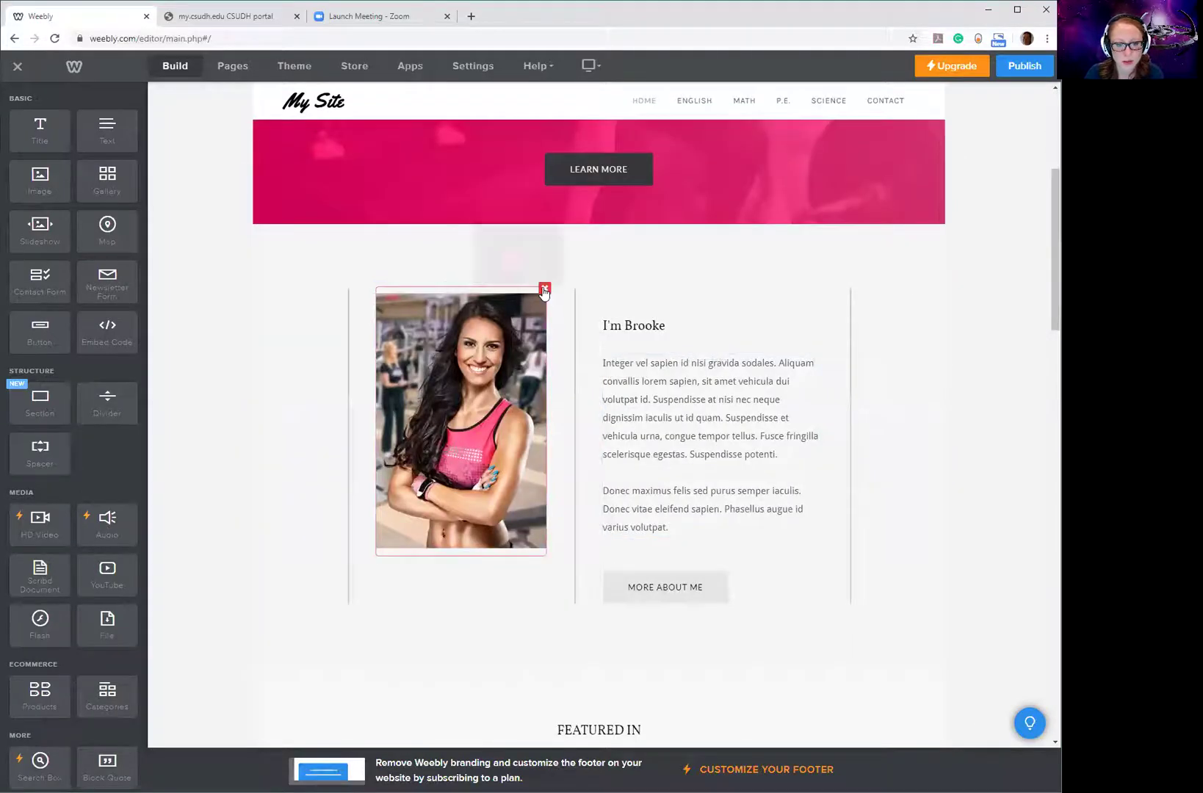
{"action": "left_click", "coordinate": [544, 290]}
{"action": "left_click", "coordinate": [517, 251]}
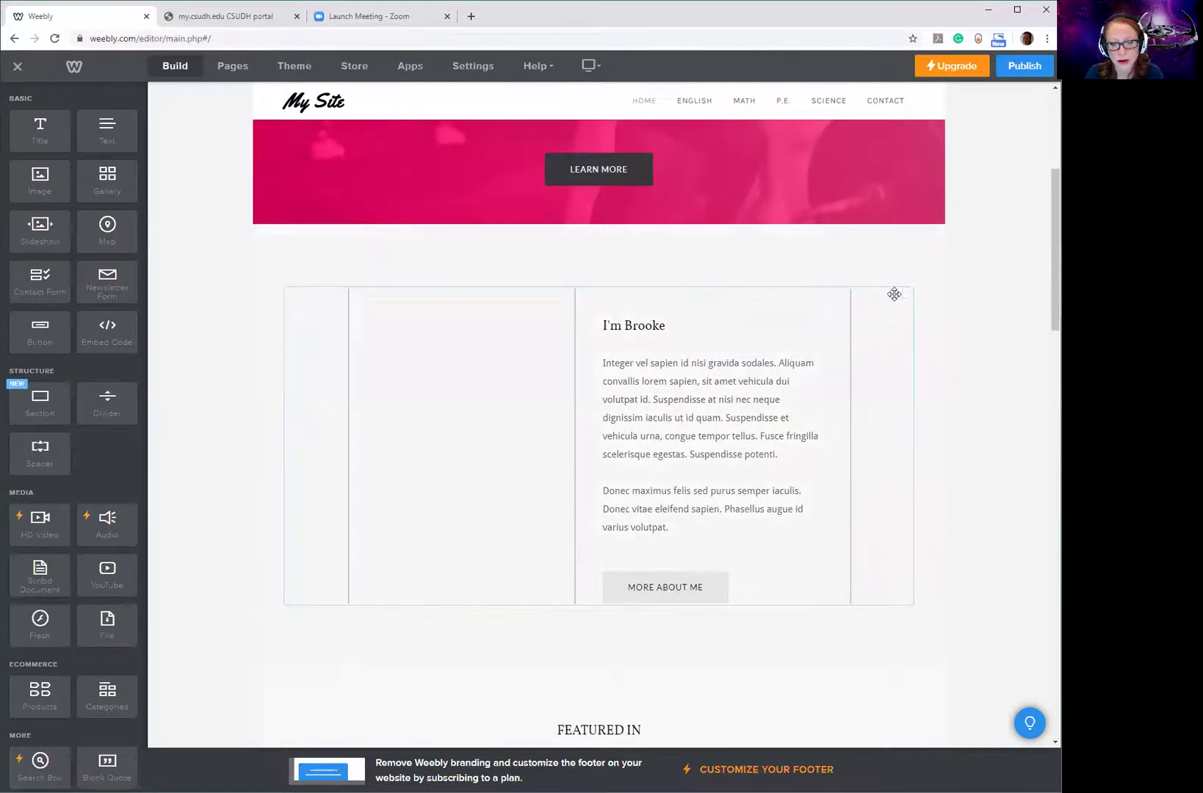
{"action": "left_click", "coordinate": [909, 287]}
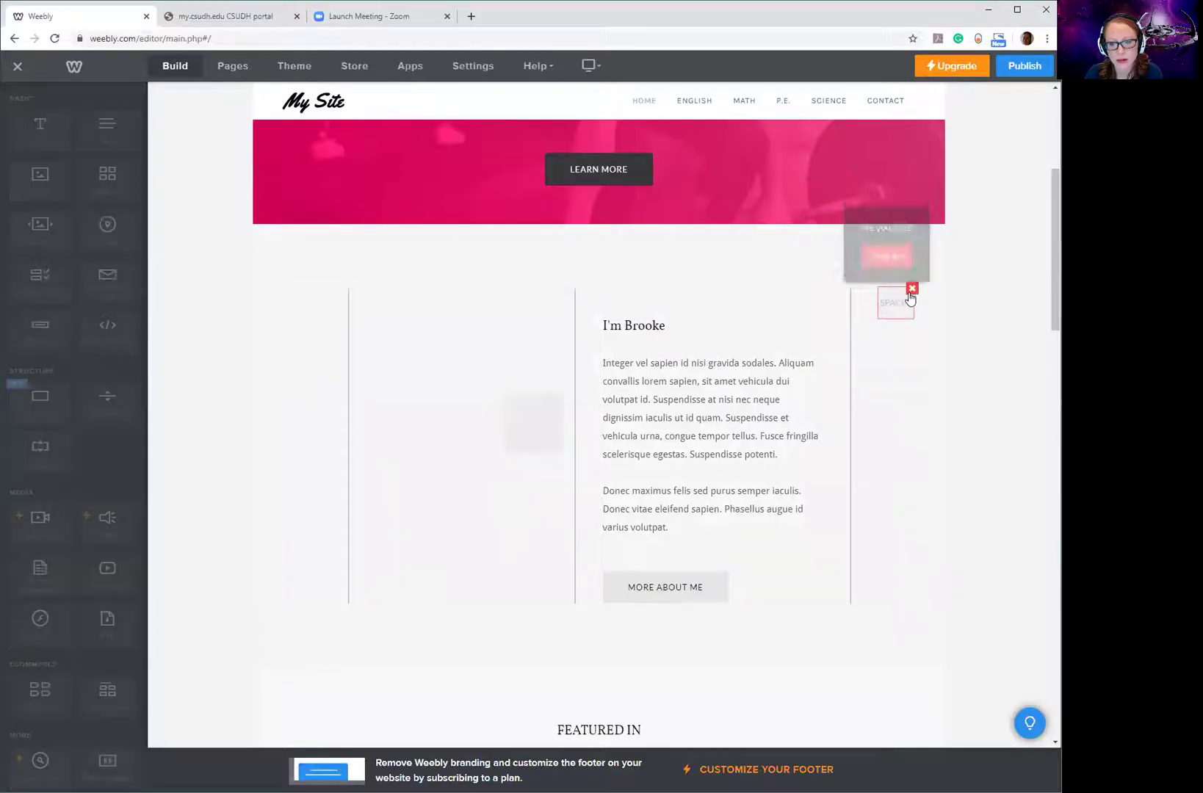
{"action": "left_click", "coordinate": [878, 262]}
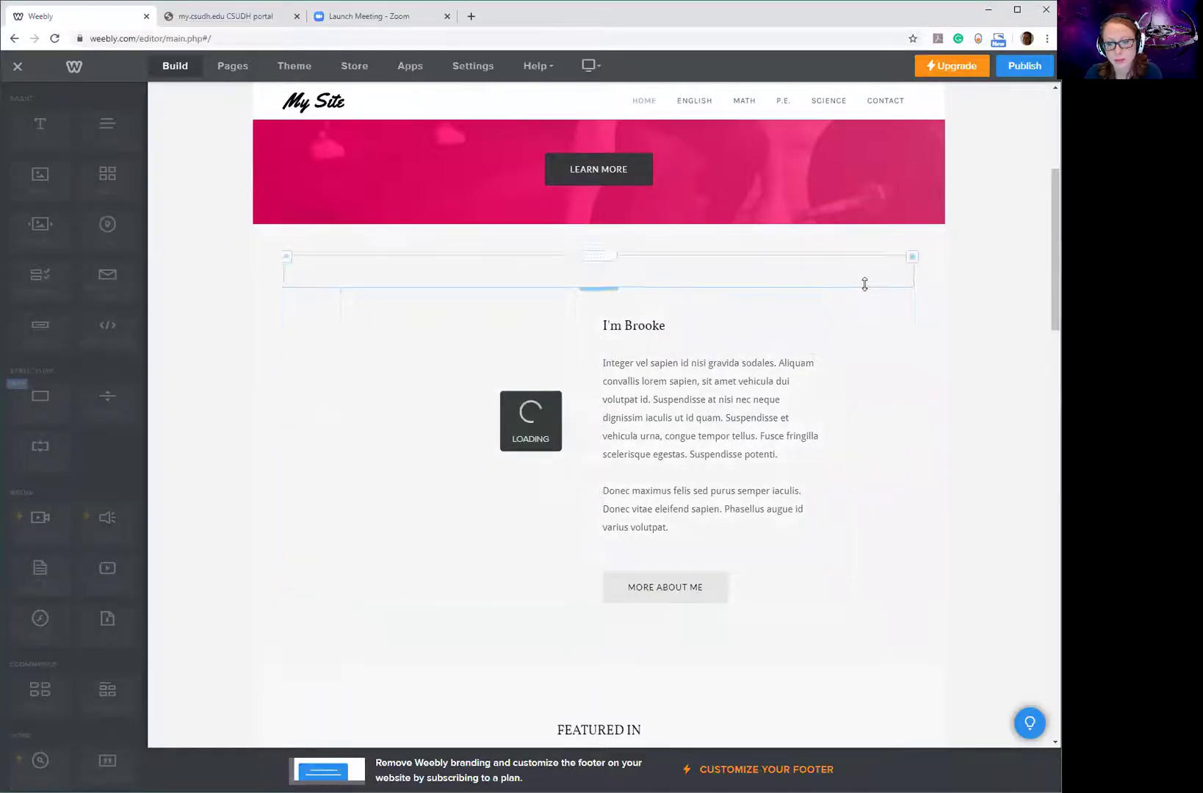
{"action": "left_click", "coordinate": [911, 291]}
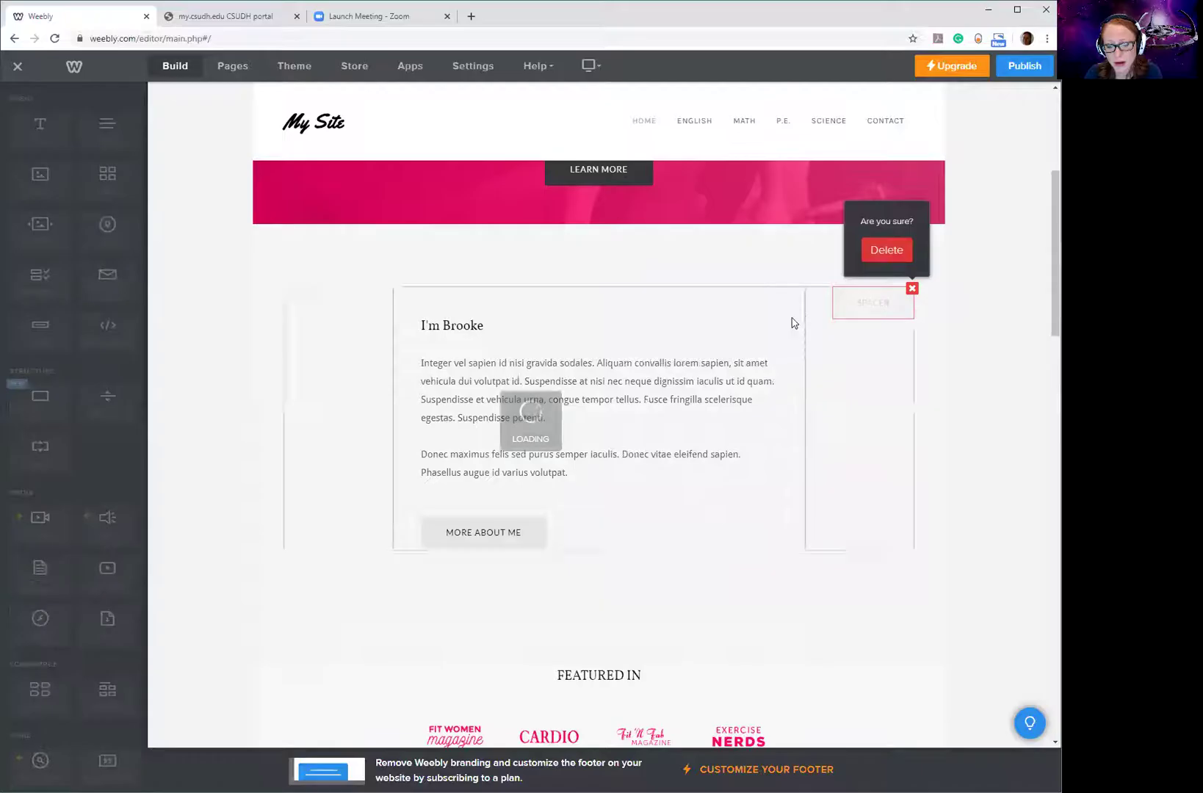
{"action": "left_click", "coordinate": [879, 251]}
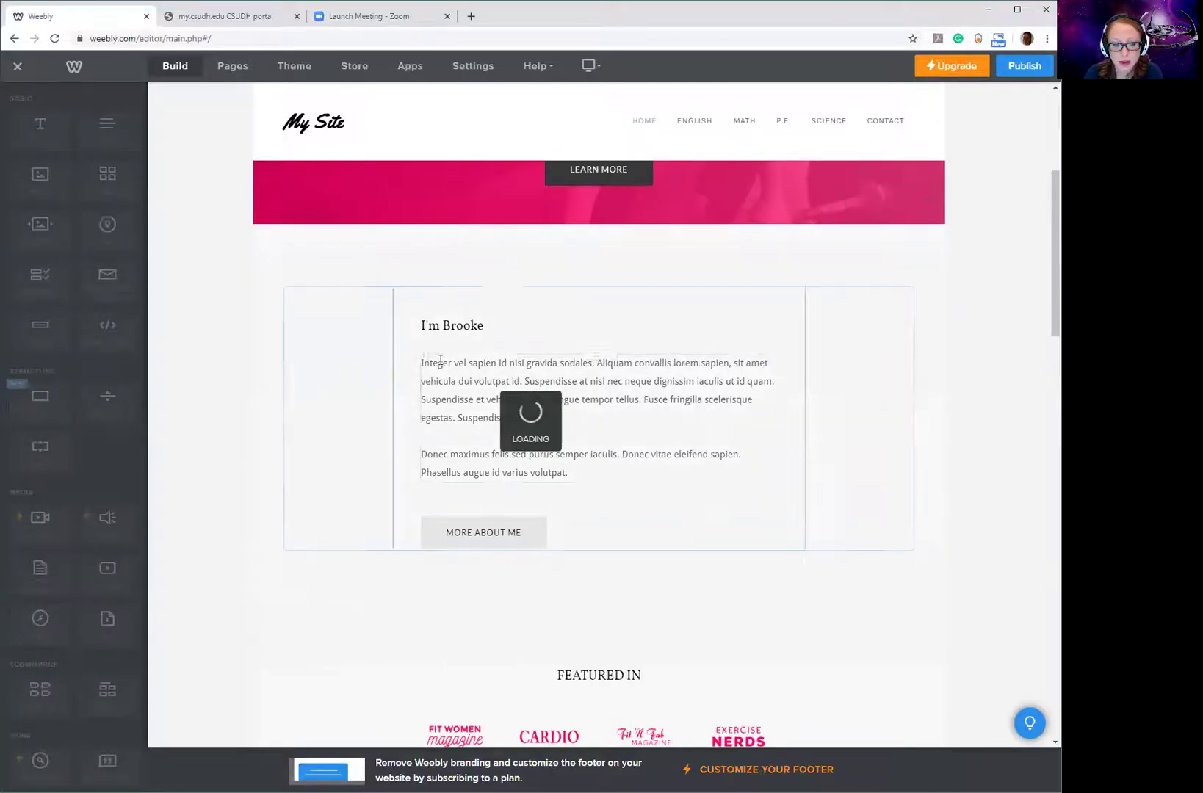
Step: Delete the spacer above the introduction heading in the section below the header
{"action": "left_click", "coordinate": [440, 363]}
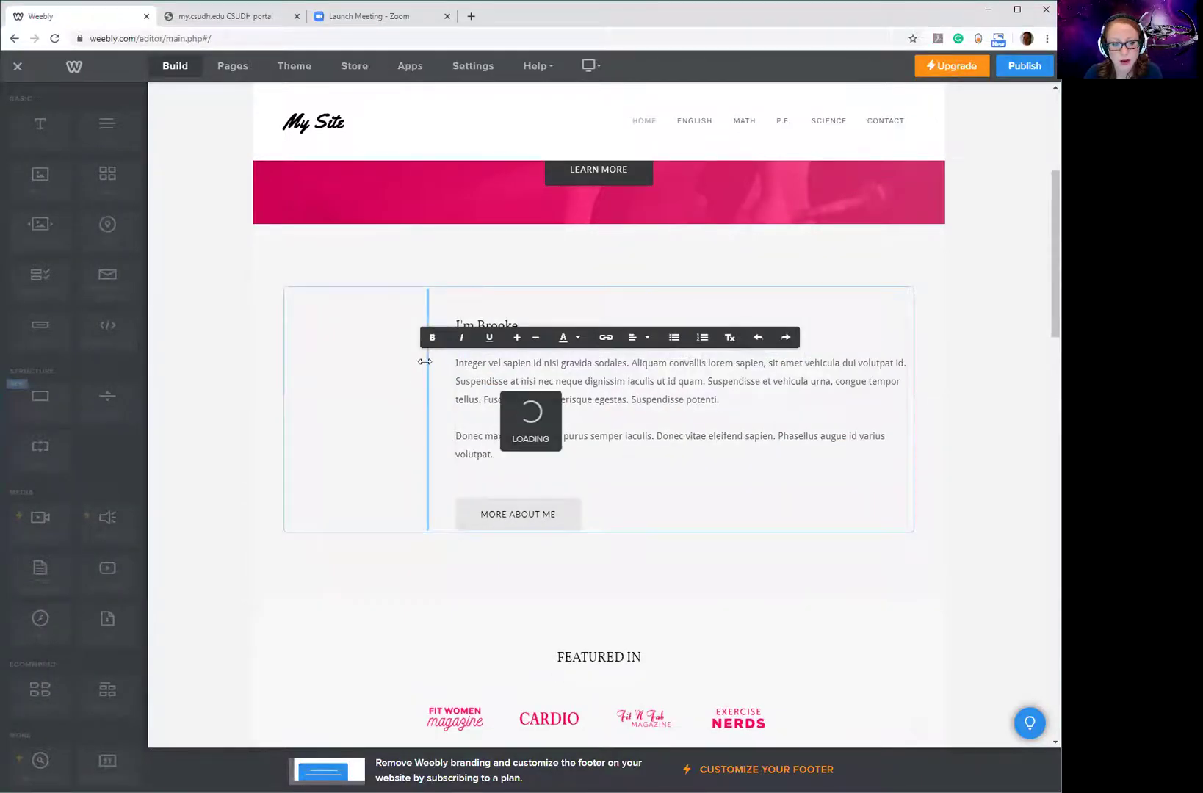
{"action": "left_click", "coordinate": [373, 404]}
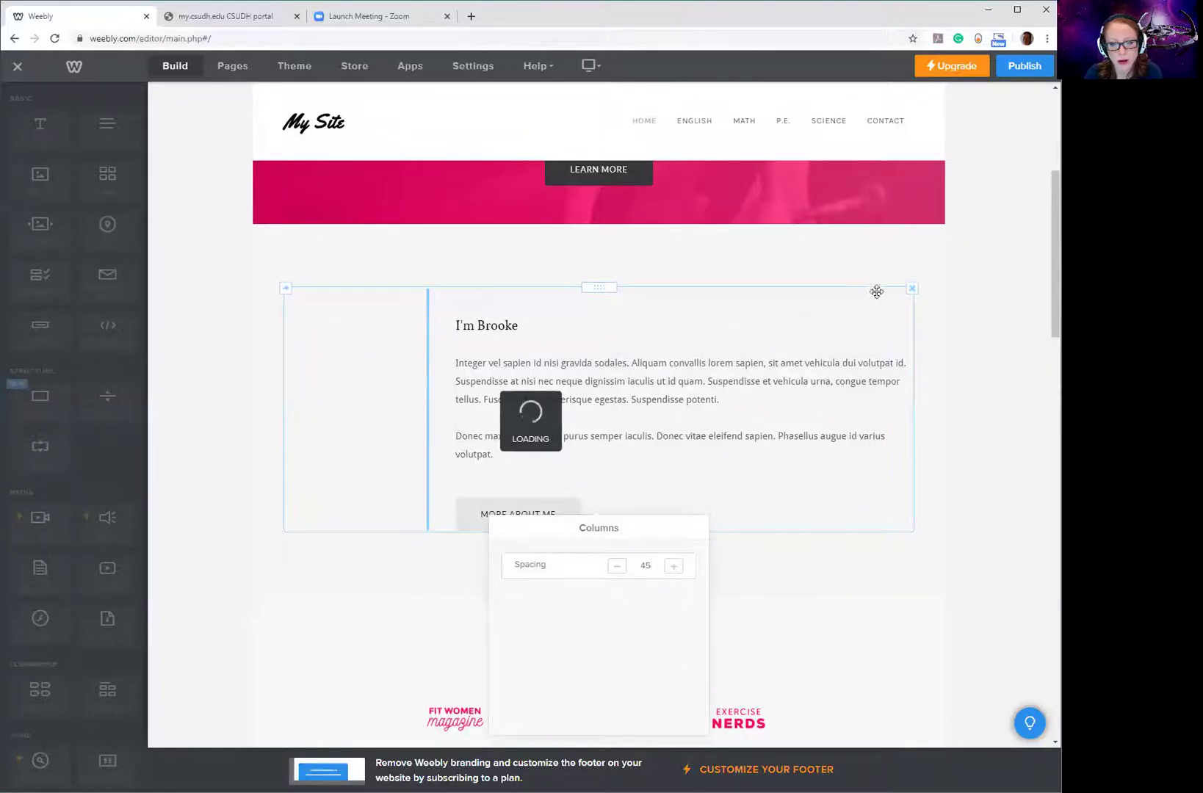
{"action": "left_click", "coordinate": [912, 288]}
{"action": "left_click", "coordinate": [887, 251]}
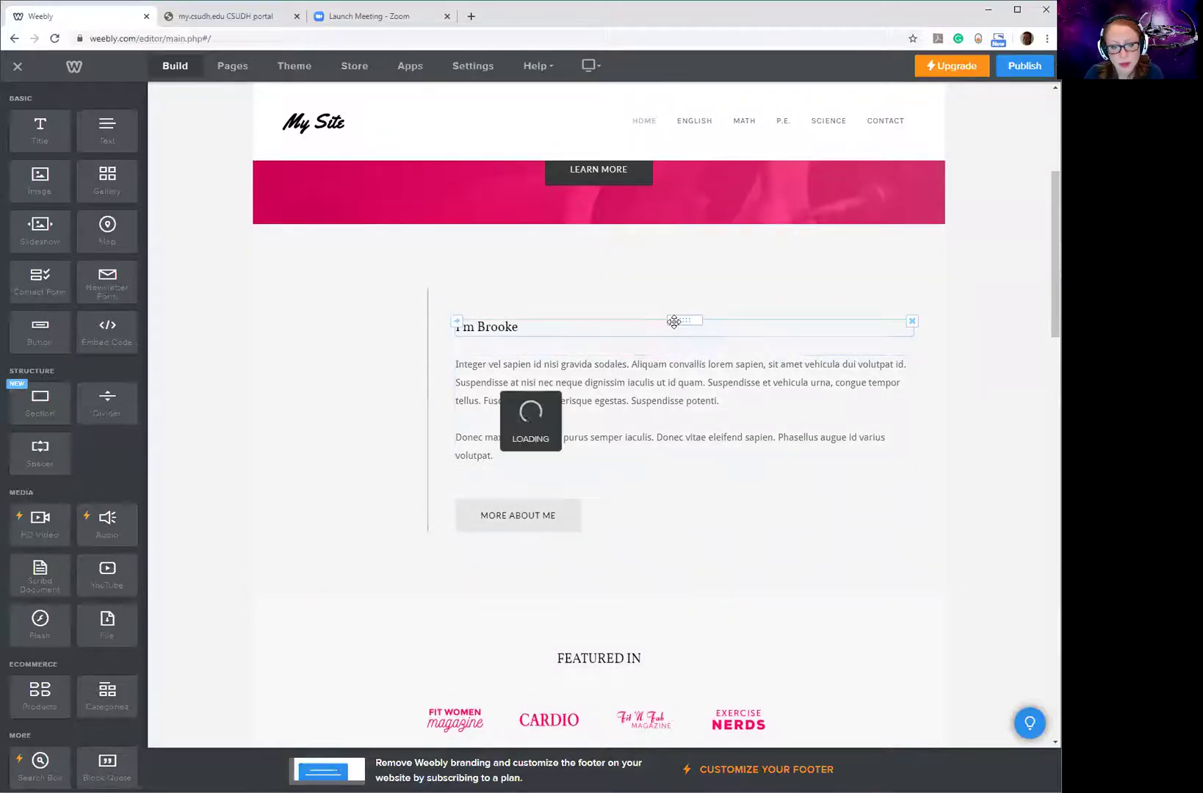
{"action": "left_click", "coordinate": [911, 324]}
{"action": "left_click", "coordinate": [892, 285]}
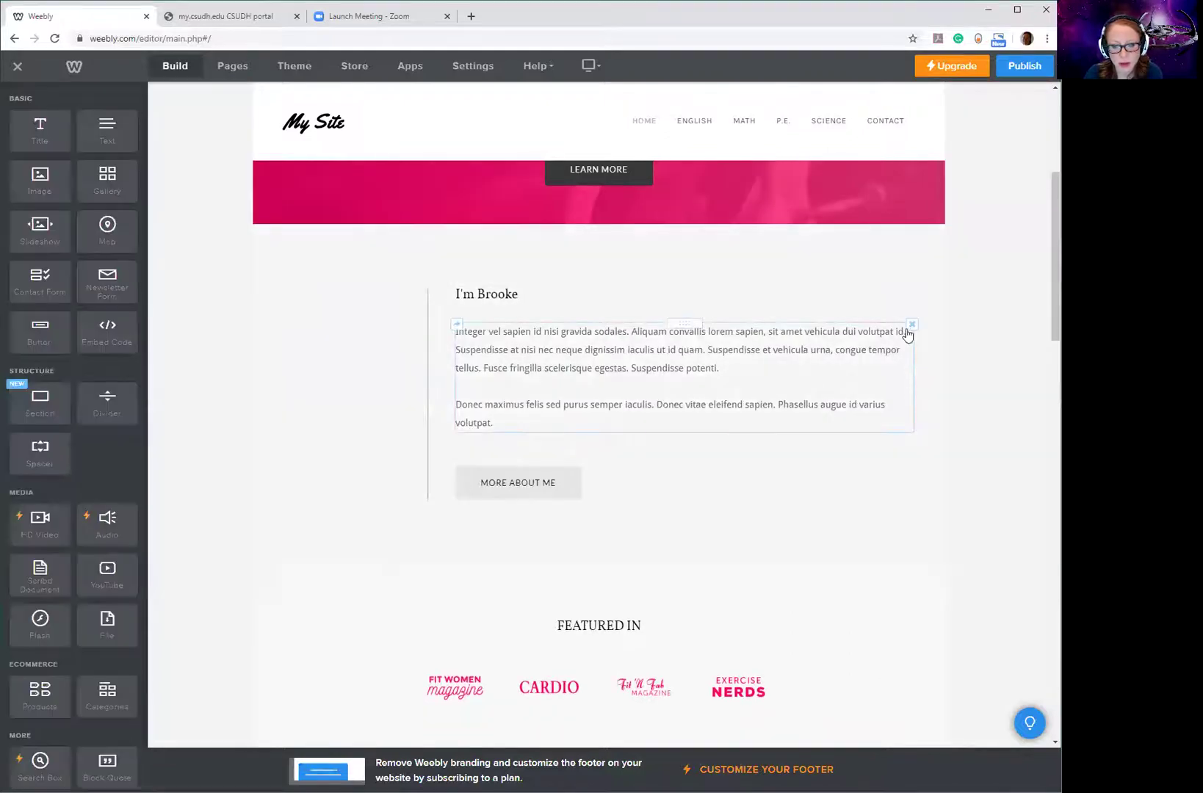
Step: Delete the placeholder paragraph and the introduction heading above the More About Me button
{"action": "left_click", "coordinate": [912, 325]}
{"action": "left_click", "coordinate": [893, 285]}
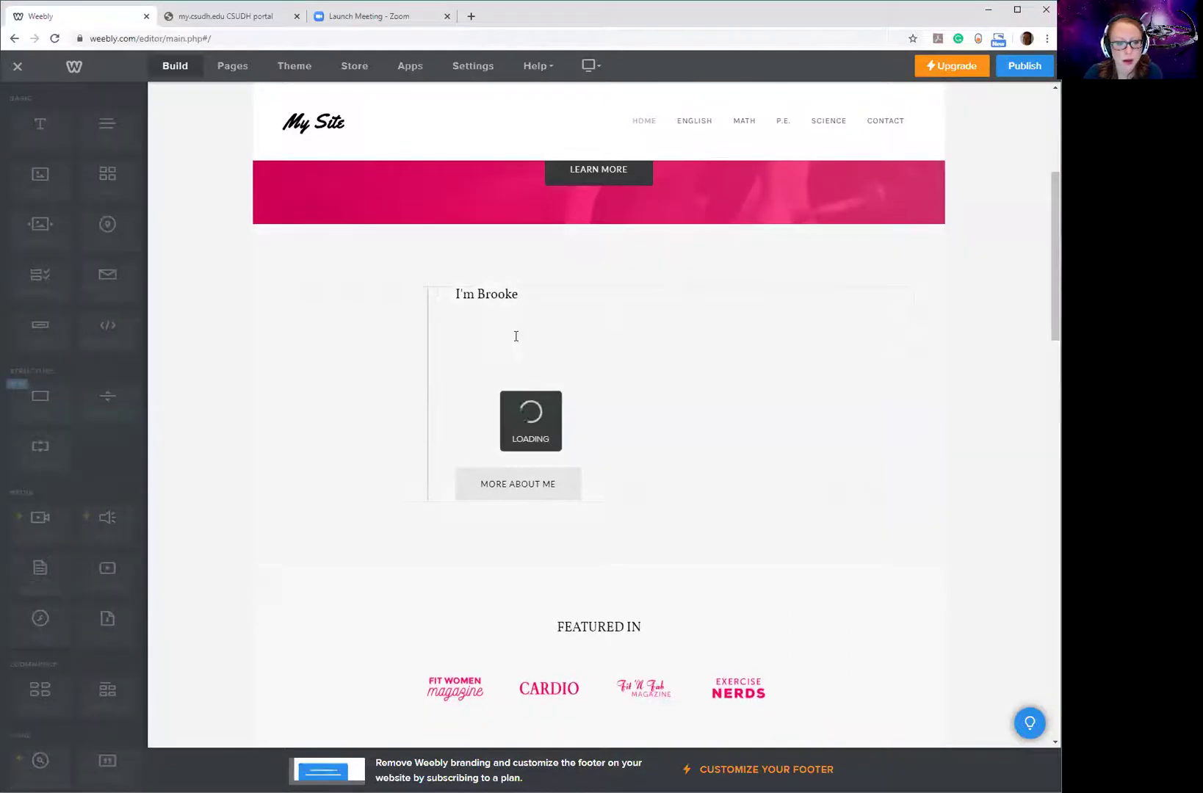
{"action": "left_click", "coordinate": [911, 289]}
{"action": "left_click", "coordinate": [892, 254]}
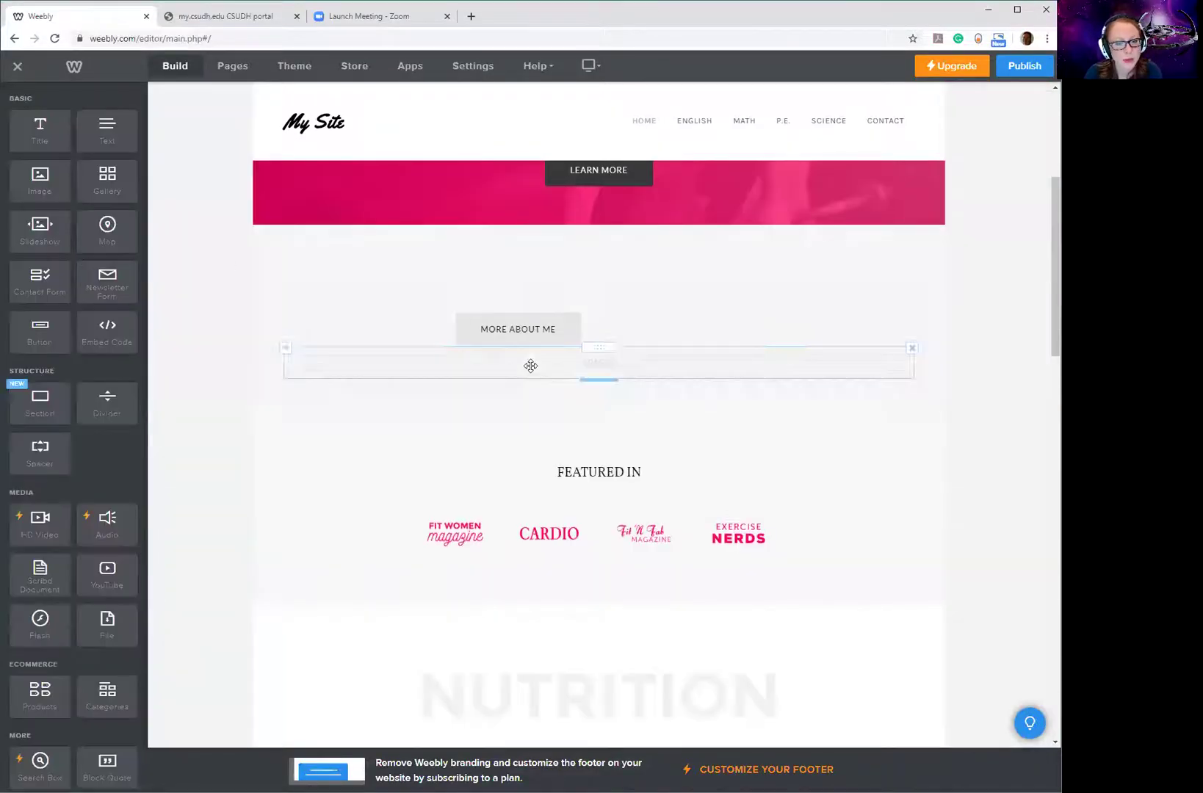
Step: Add another Image element below the "Fitness handled." title in the header and upload new-pic from the Desktop folder
{"action": "scroll", "coordinate": [320, 508], "scroll_direction": "up", "scroll_amount": 4}
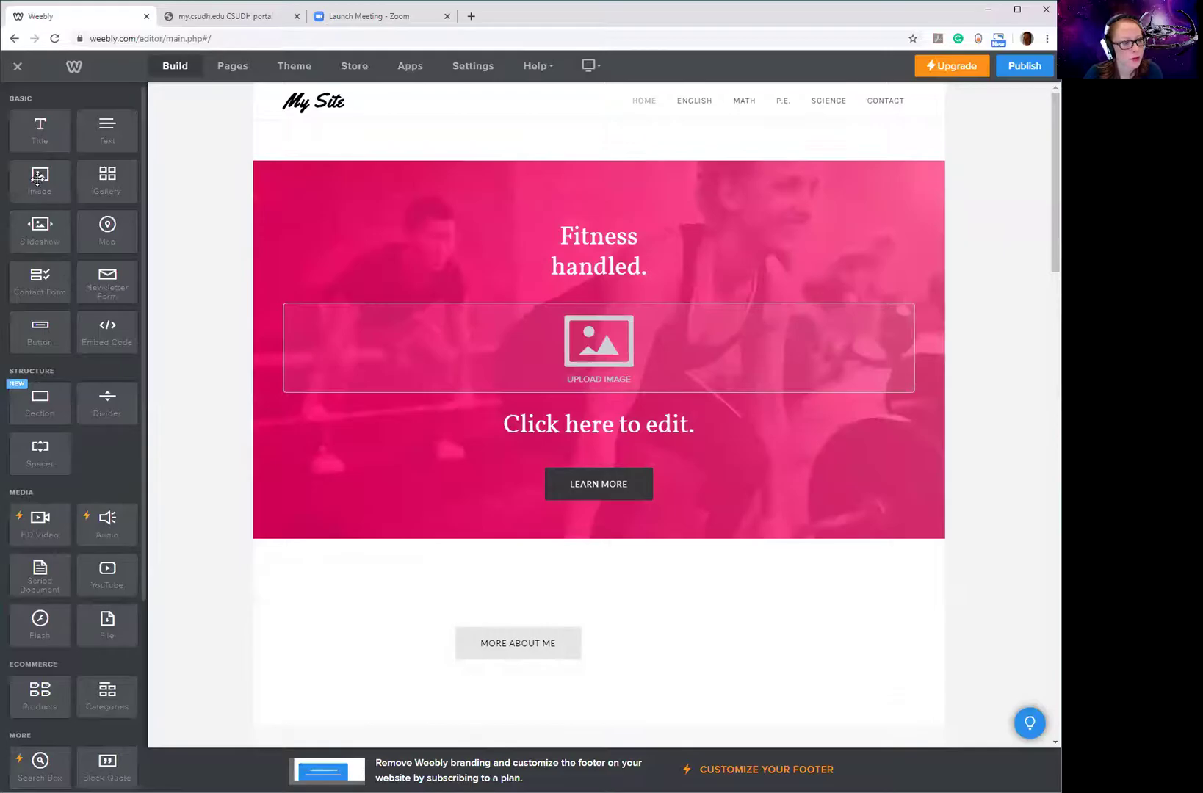
{"action": "left_click_drag", "start_coordinate": [41, 176], "coordinate": [648, 313]}
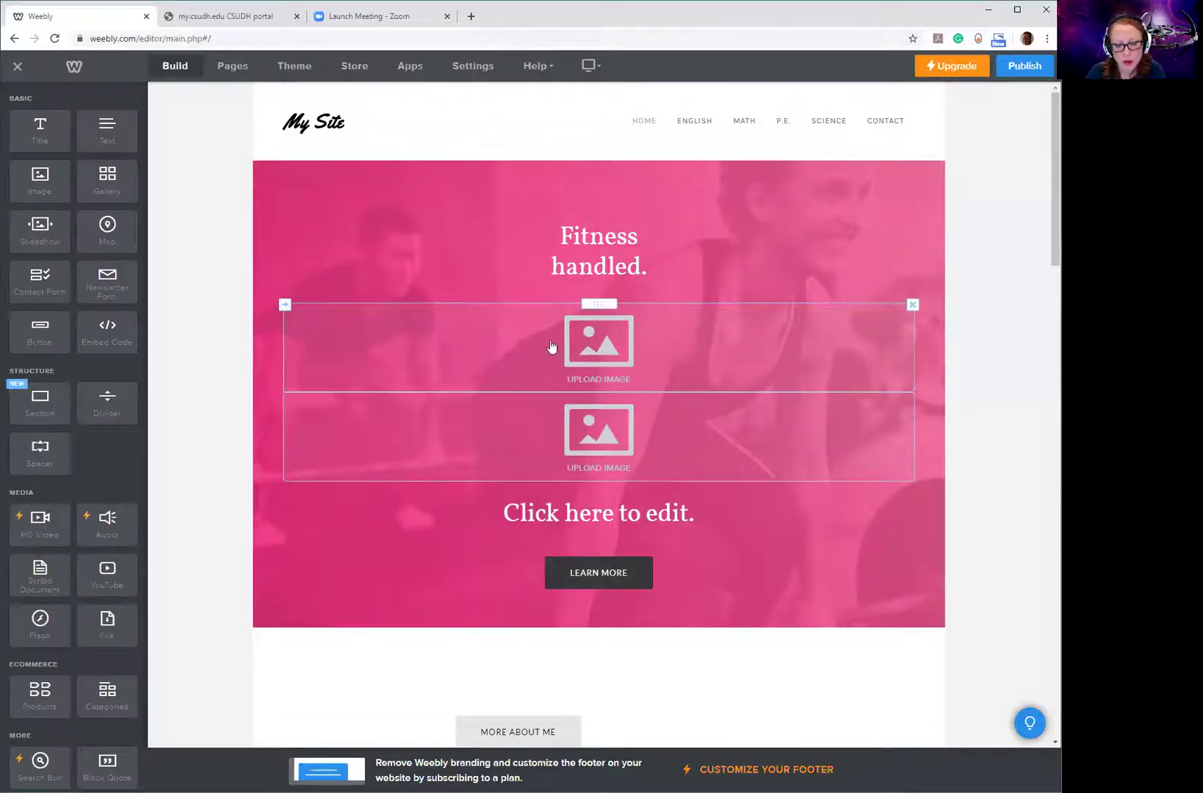
{"action": "left_click", "coordinate": [600, 349]}
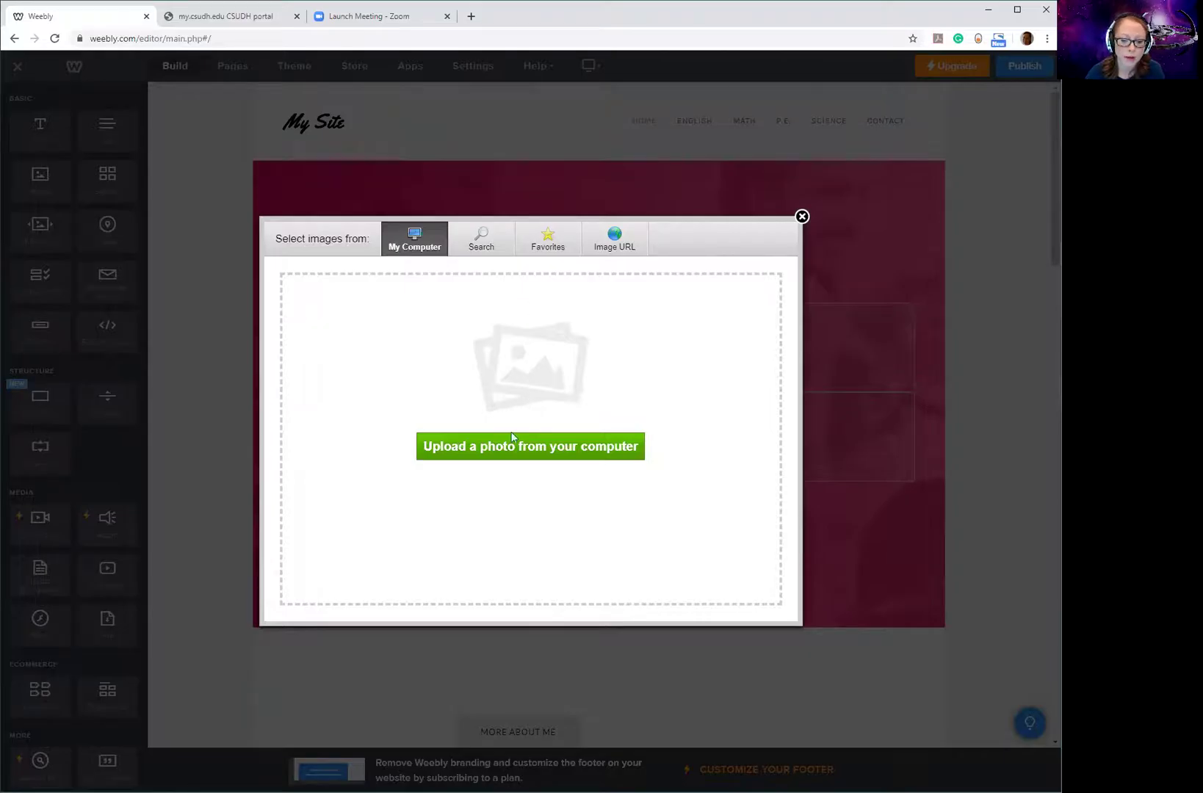
{"action": "left_click", "coordinate": [486, 446]}
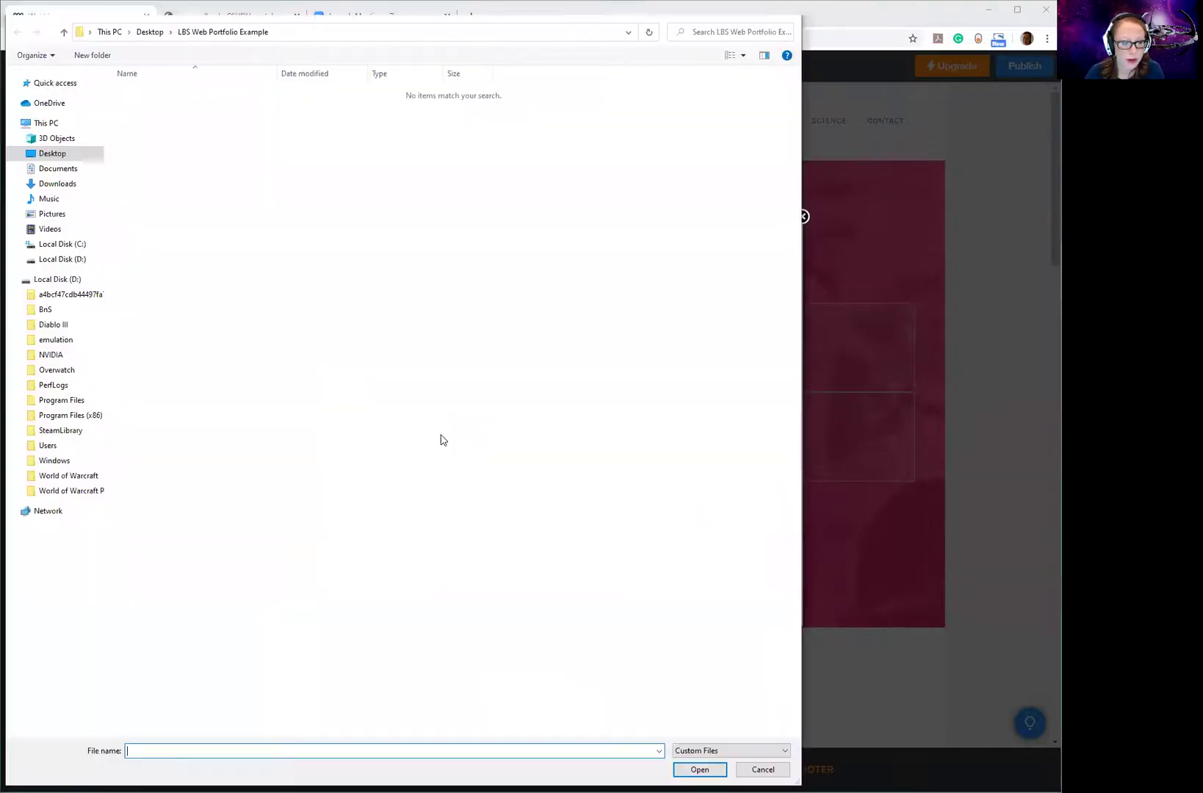
{"action": "left_click", "coordinate": [19, 154]}
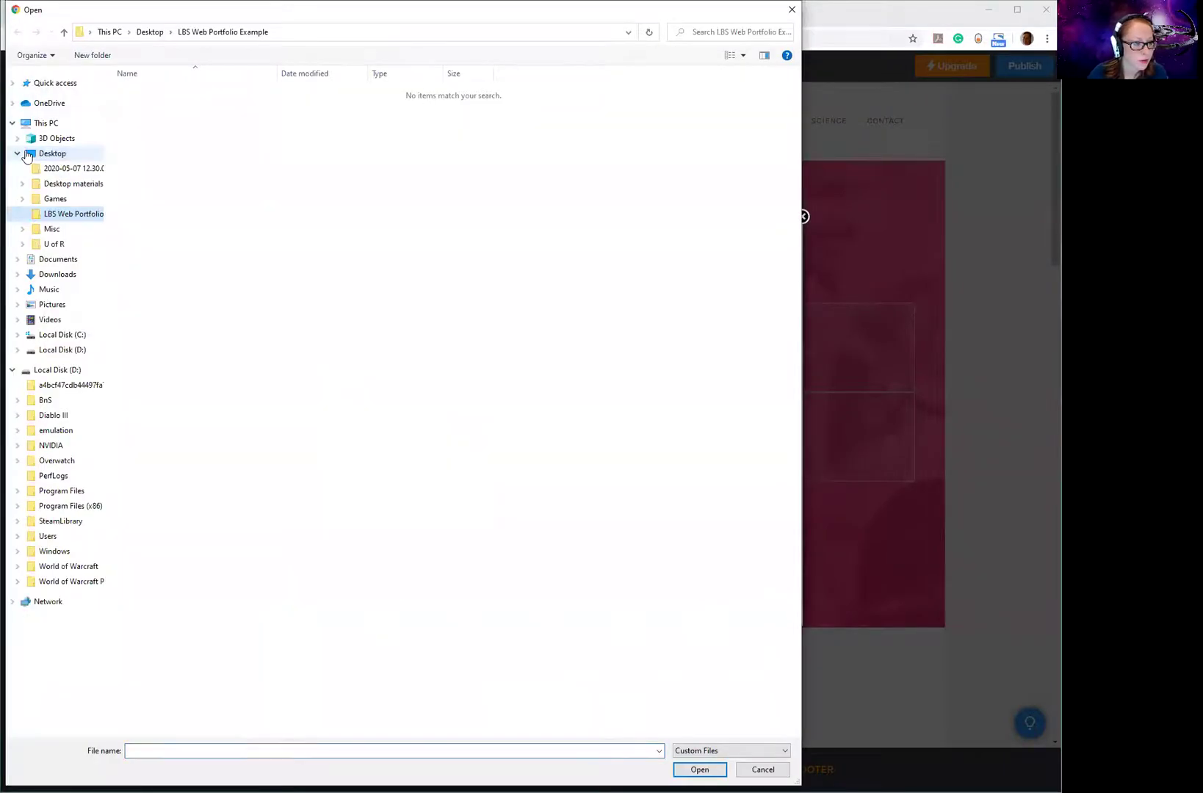
{"action": "left_click", "coordinate": [27, 154]}
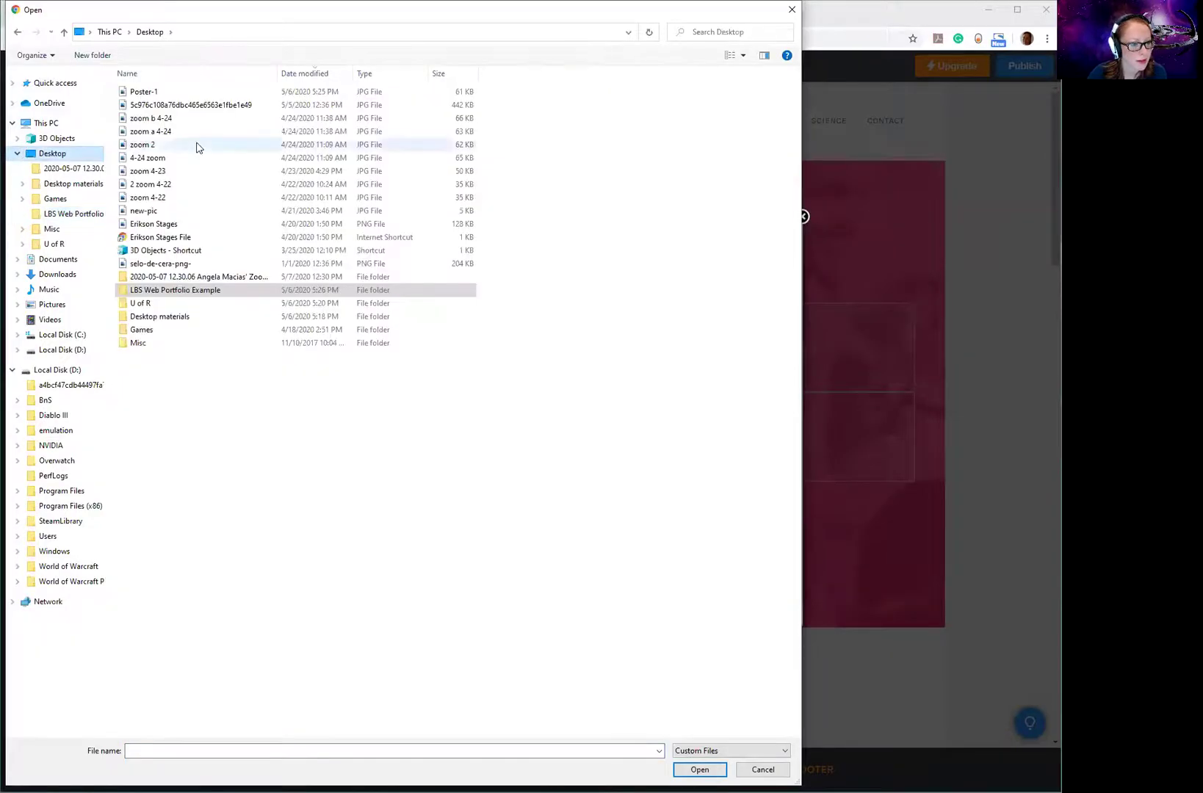
{"action": "left_click", "coordinate": [136, 211]}
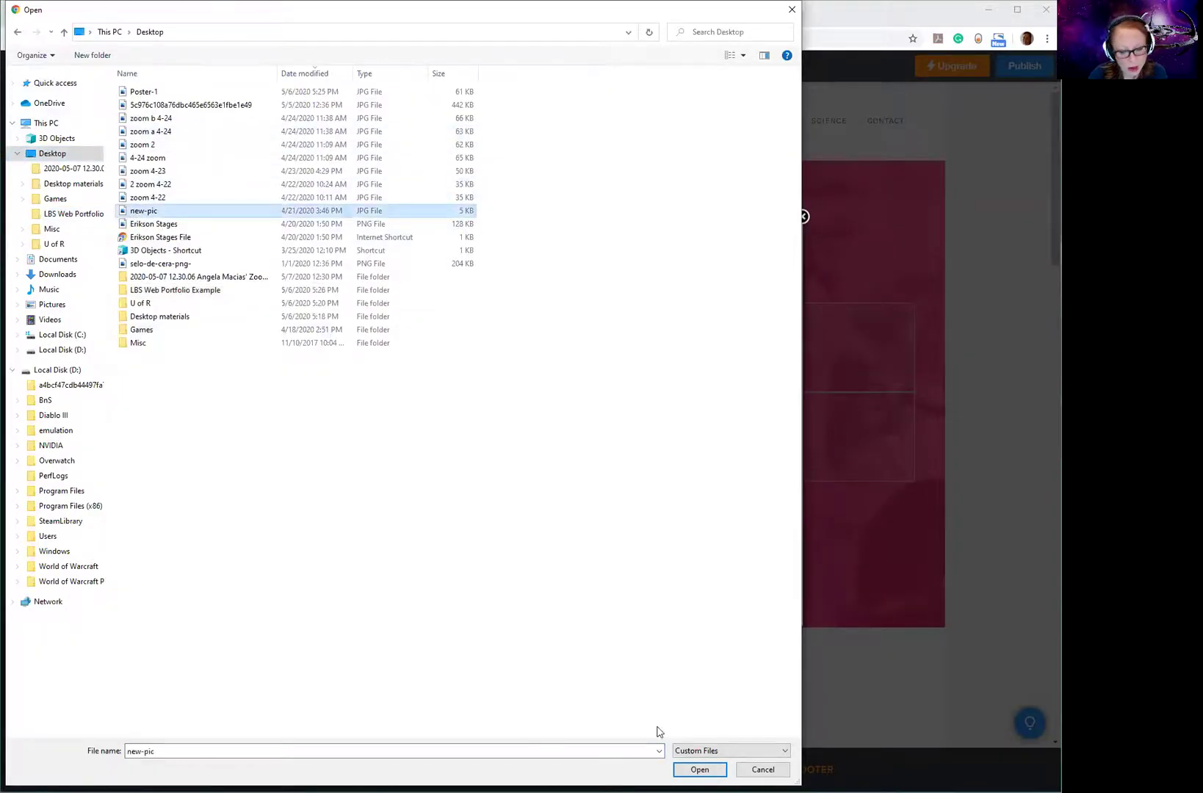
{"action": "left_click", "coordinate": [700, 769]}
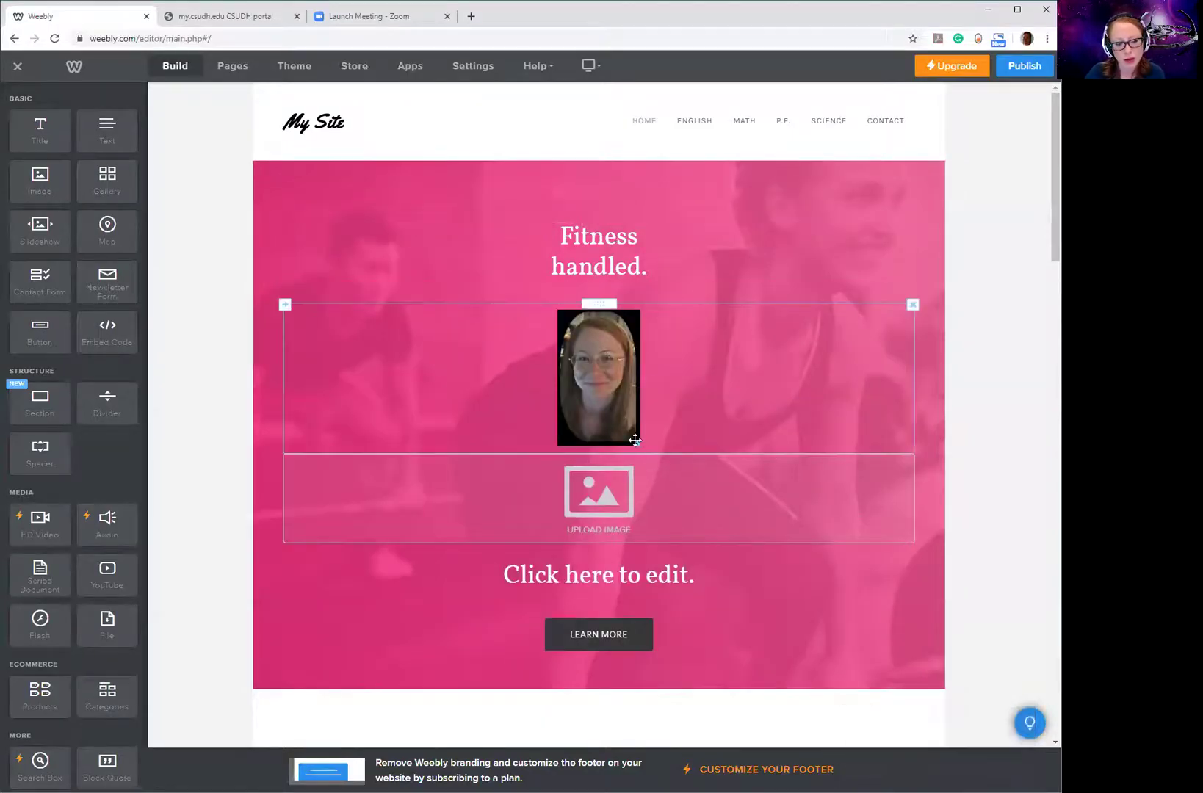
Step: Make the portrait slightly smaller and move it below the empty image placeholder in the header
{"action": "left_click", "coordinate": [634, 440]}
{"action": "left_click", "coordinate": [693, 478]}
{"action": "left_click_drag", "start_coordinate": [693, 479], "coordinate": [621, 427]}
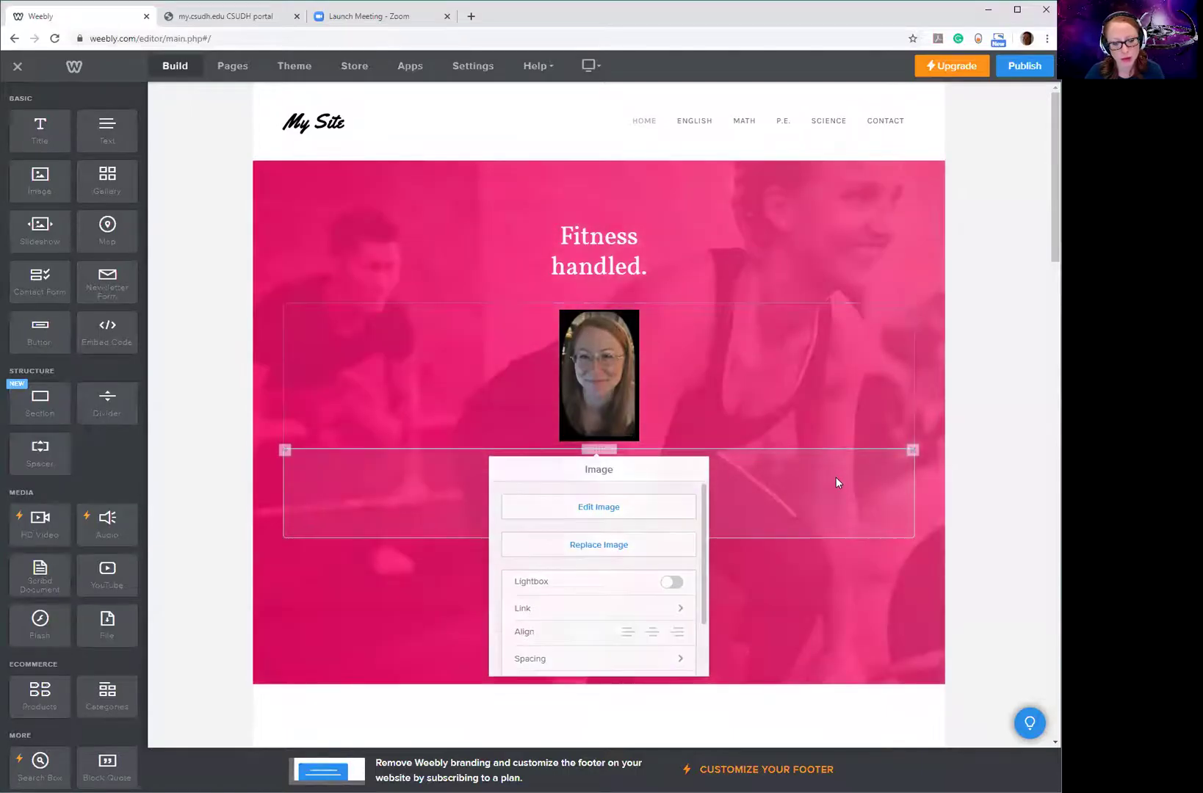
{"action": "left_click", "coordinate": [836, 477]}
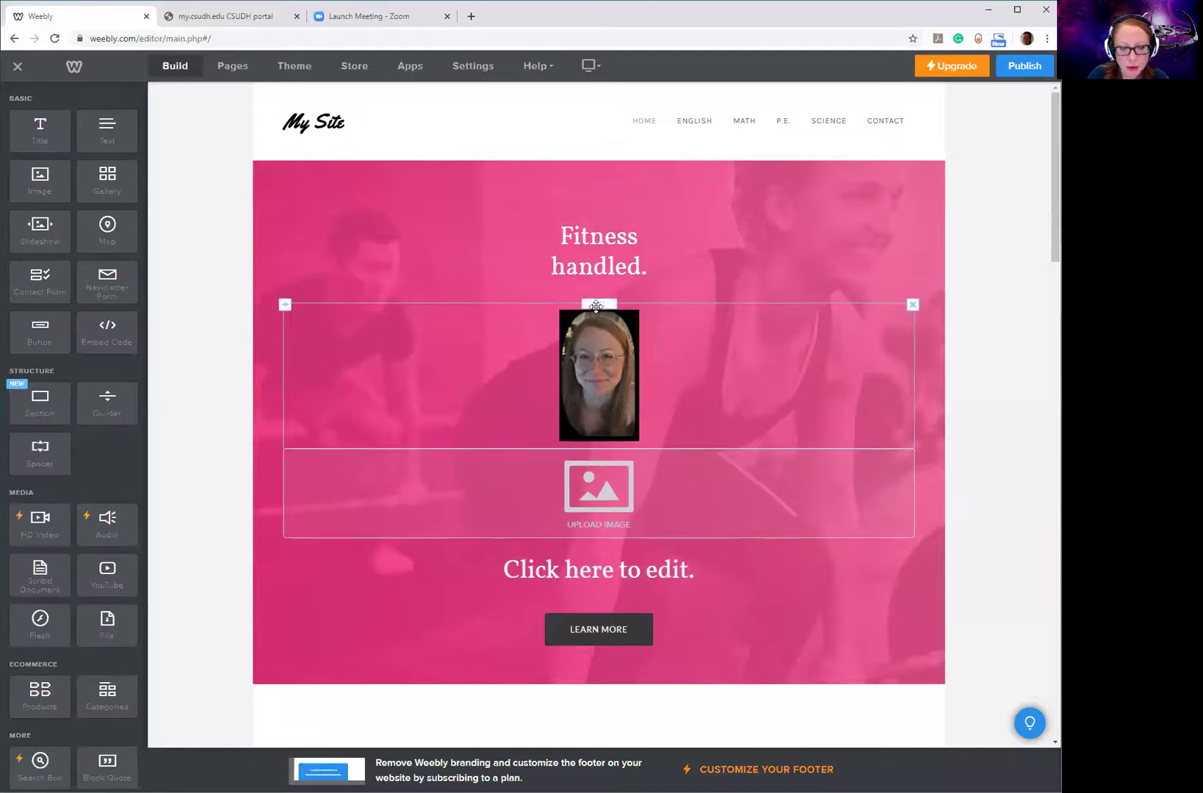
{"action": "left_click_drag", "start_coordinate": [600, 319], "coordinate": [592, 566]}
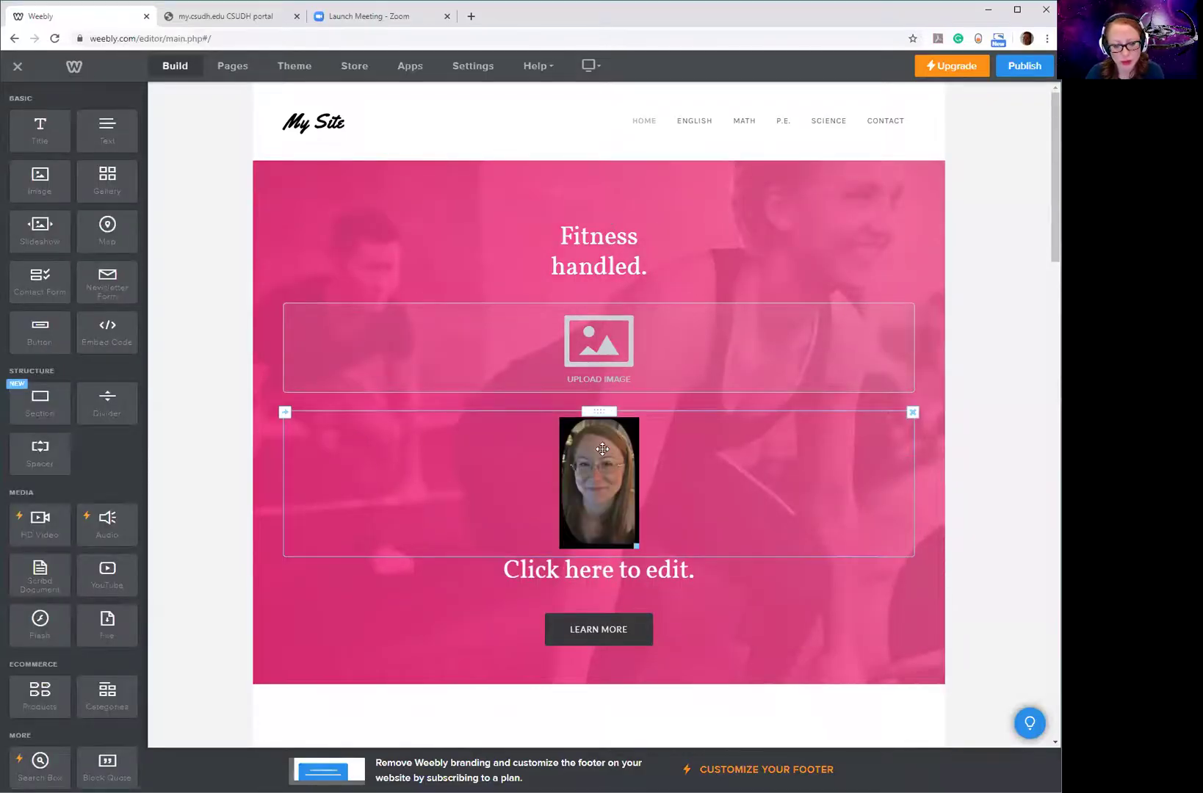
Step: Try the center and right alignments on the header portrait and leave it aligned left
{"action": "left_click", "coordinate": [602, 449]}
{"action": "left_click", "coordinate": [628, 360]}
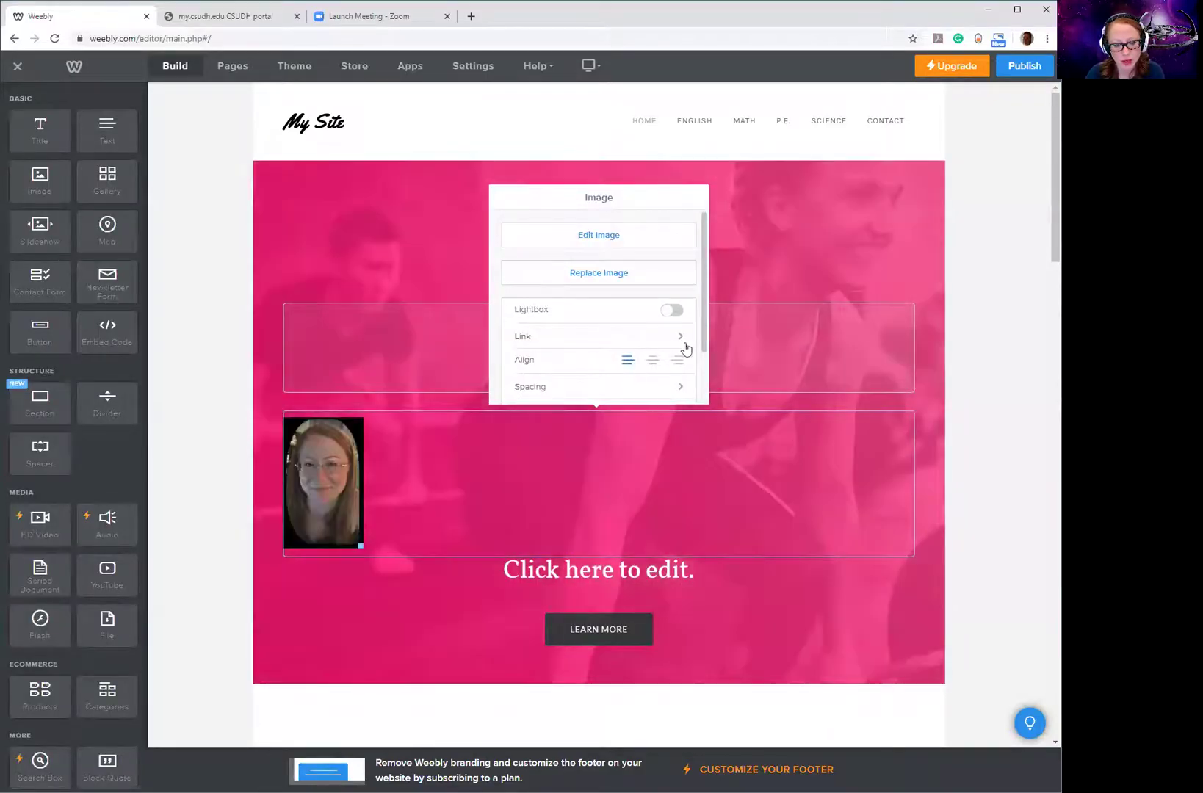
{"action": "left_click", "coordinate": [653, 360]}
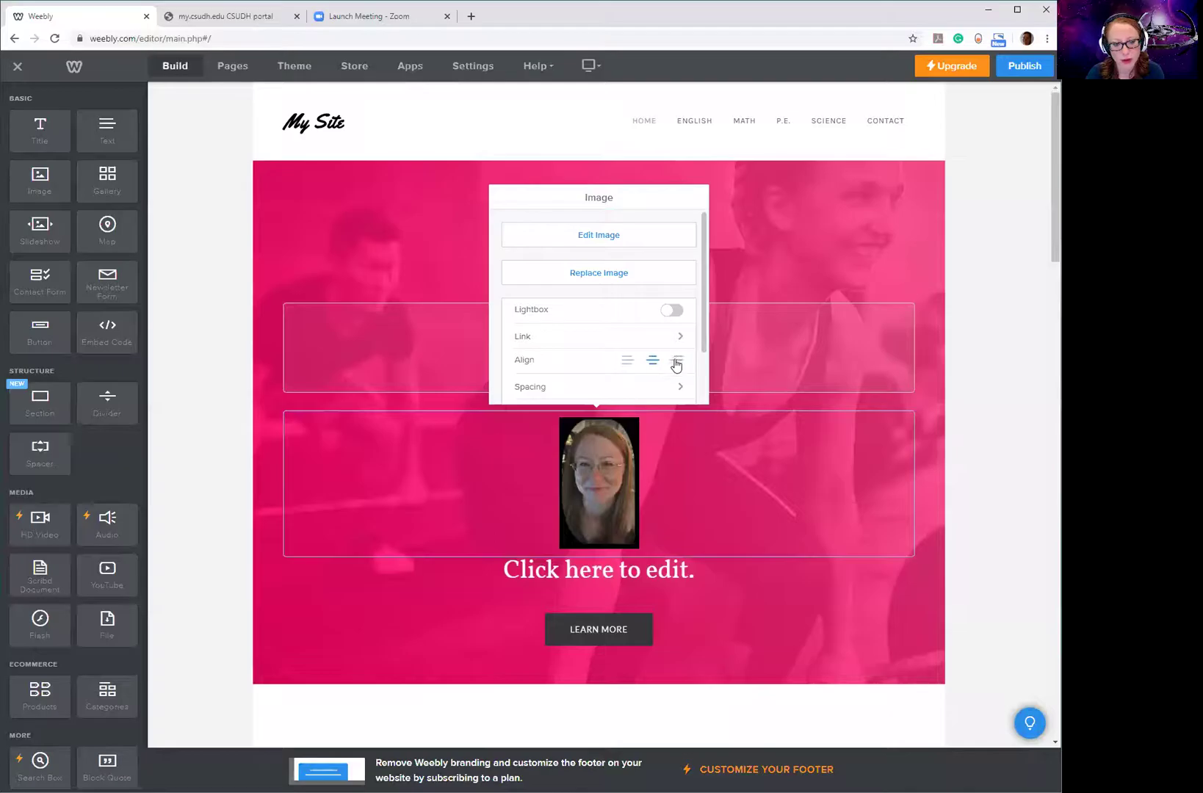
{"action": "left_click", "coordinate": [677, 362]}
{"action": "left_click", "coordinate": [627, 360]}
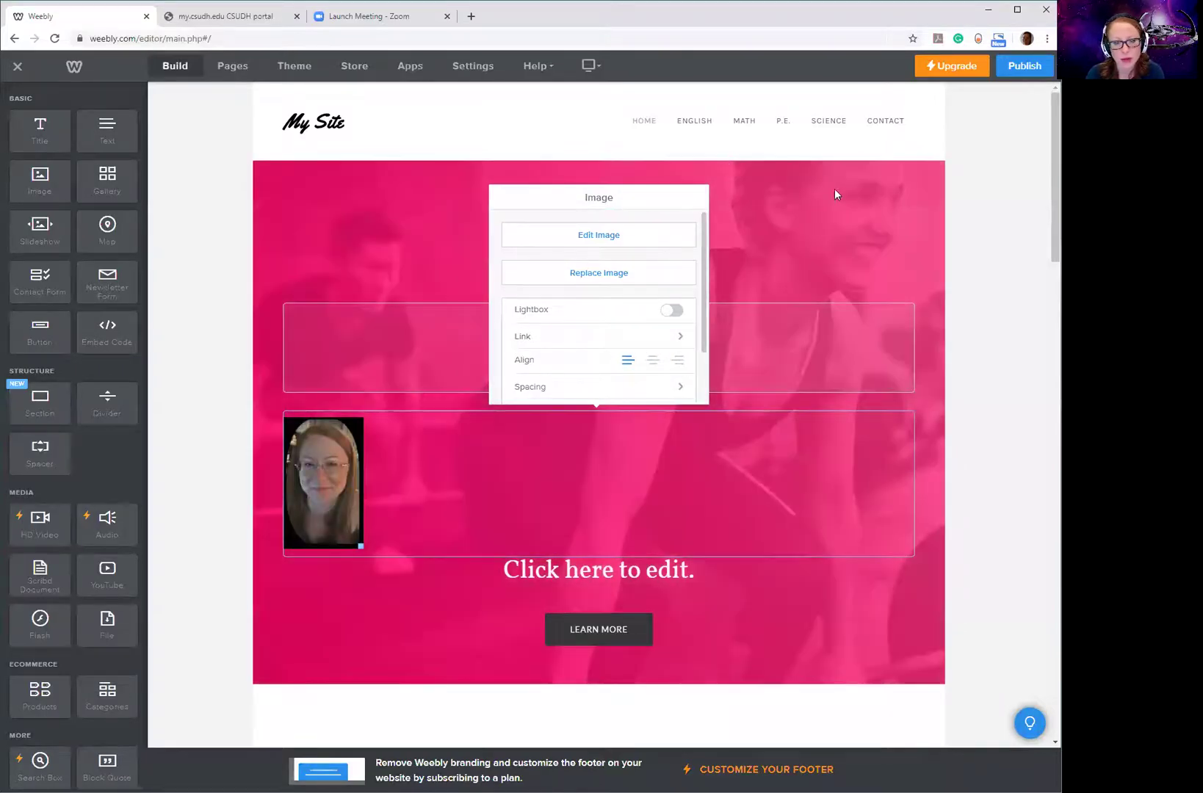
{"action": "left_click", "coordinate": [845, 264]}
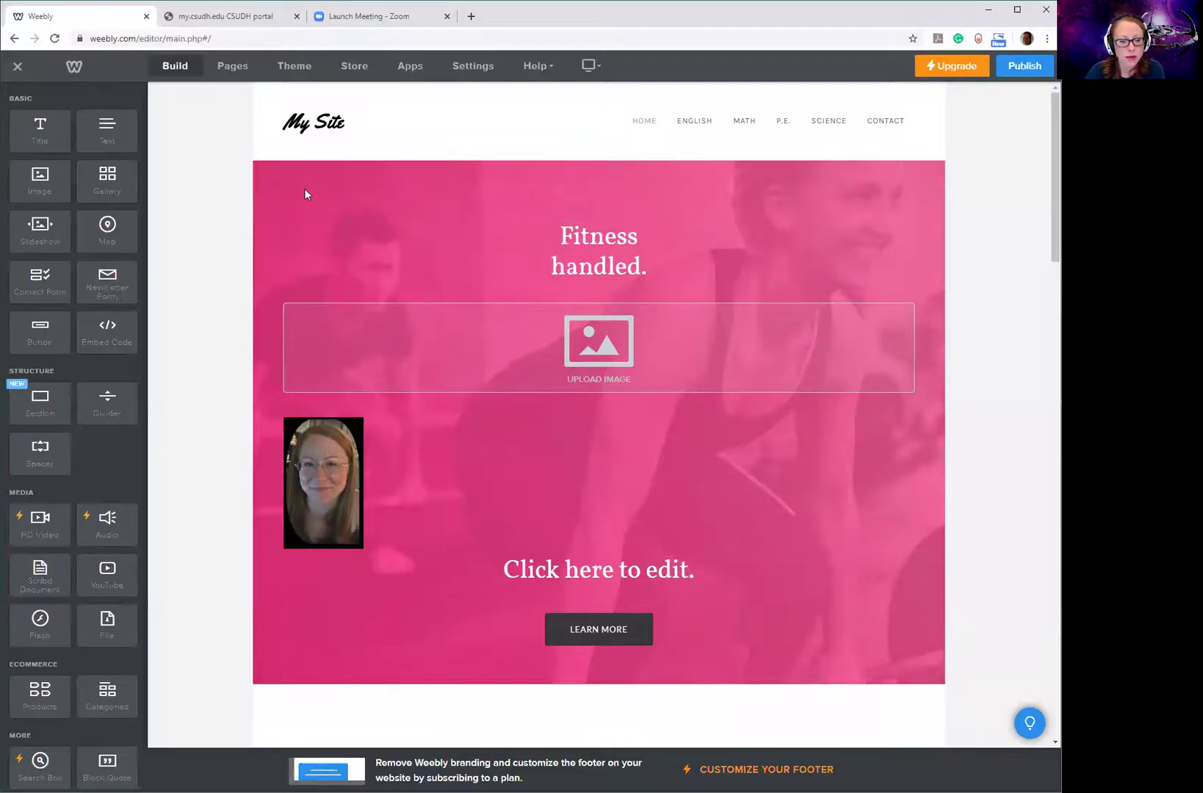
{"action": "left_click_drag", "start_coordinate": [282, 258], "coordinate": [285, 259]}
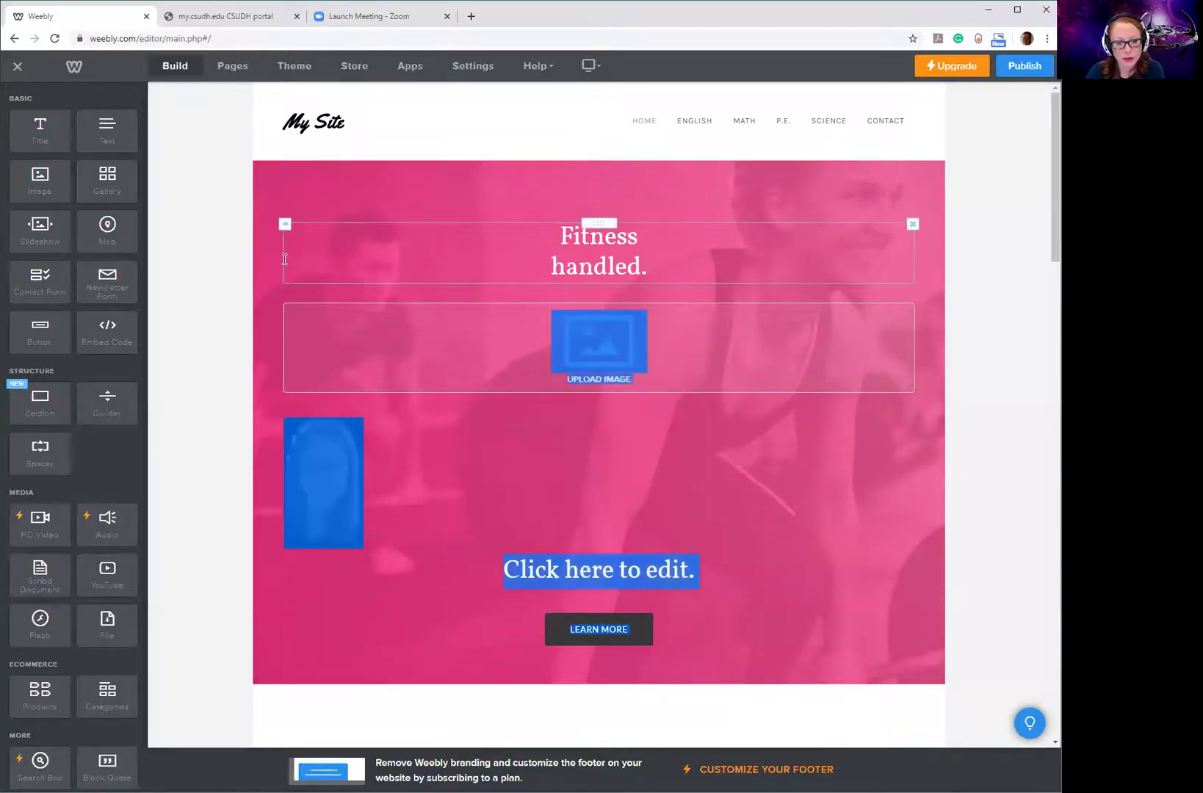
{"action": "left_click", "coordinate": [936, 393]}
{"action": "scroll", "coordinate": [933, 401], "scroll_direction": "down", "scroll_amount": 1}
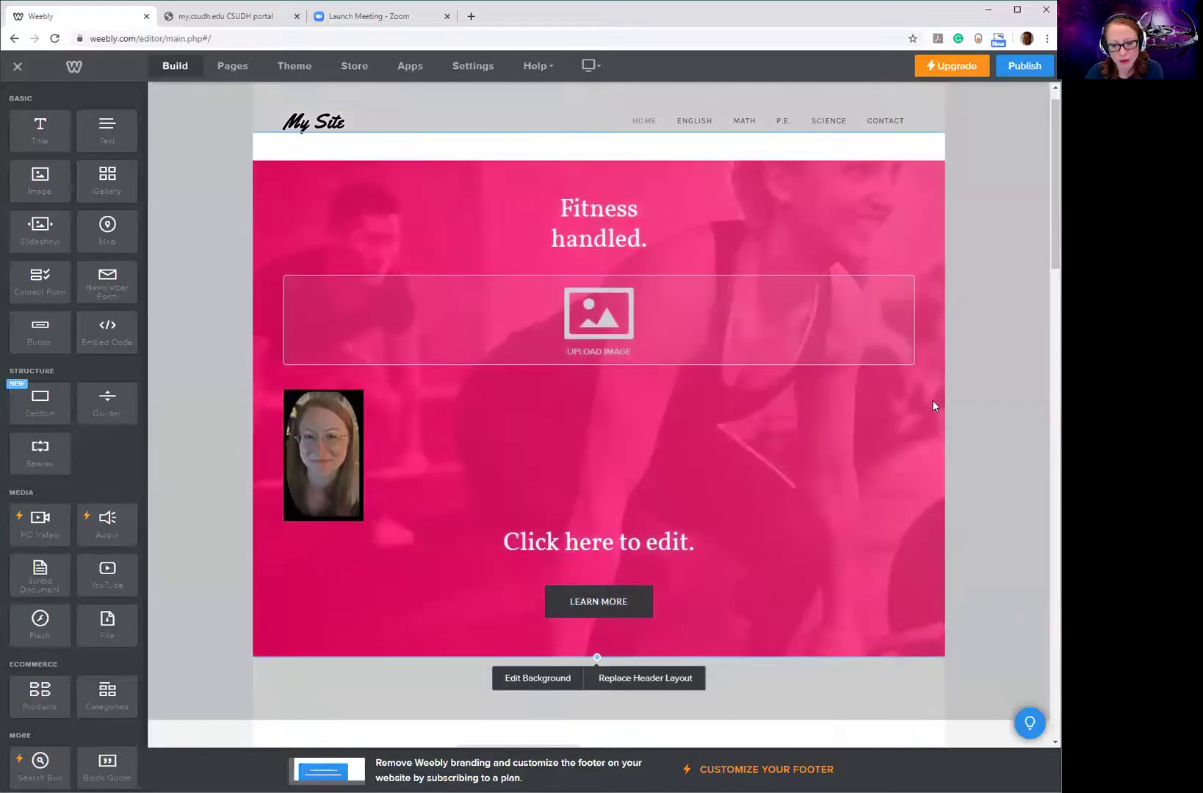
{"action": "scroll", "coordinate": [626, 629], "scroll_direction": "down", "scroll_amount": 4}
{"action": "scroll", "coordinate": [631, 580], "scroll_direction": "up", "scroll_amount": 5}
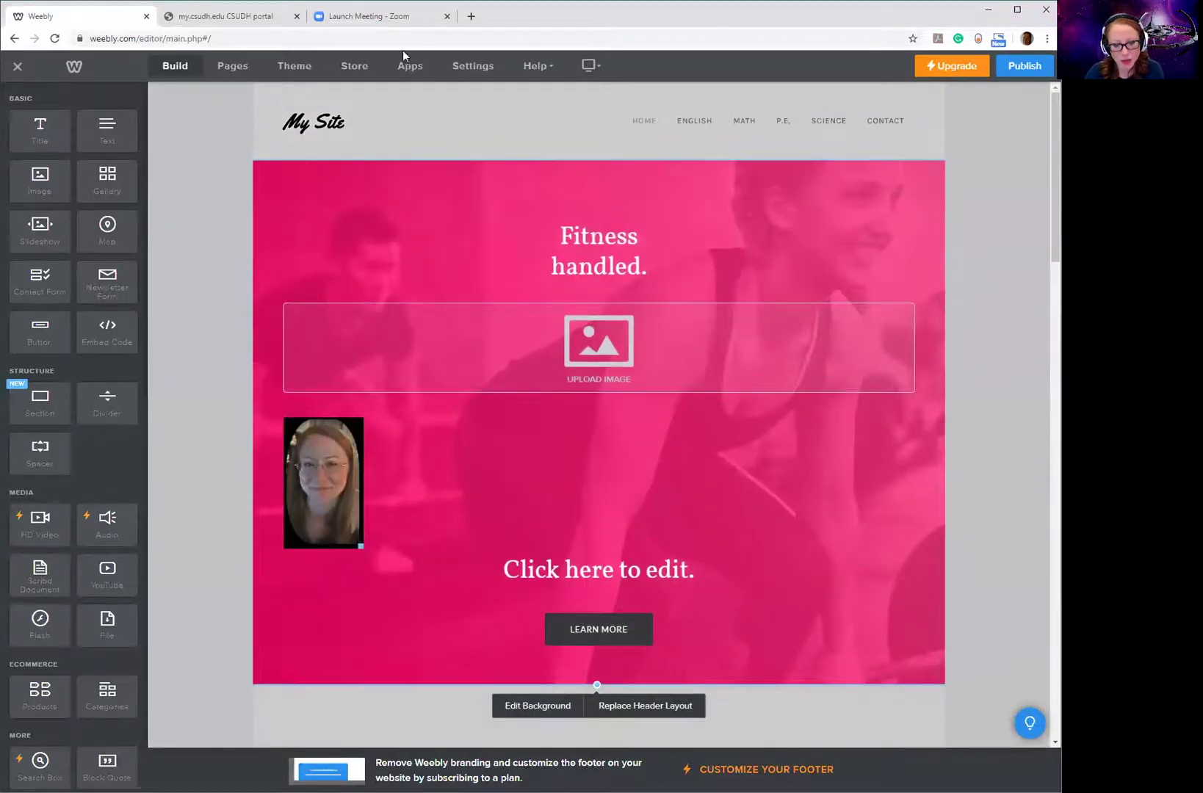
{"action": "scroll", "coordinate": [444, 529], "scroll_direction": "down", "scroll_amount": 3}
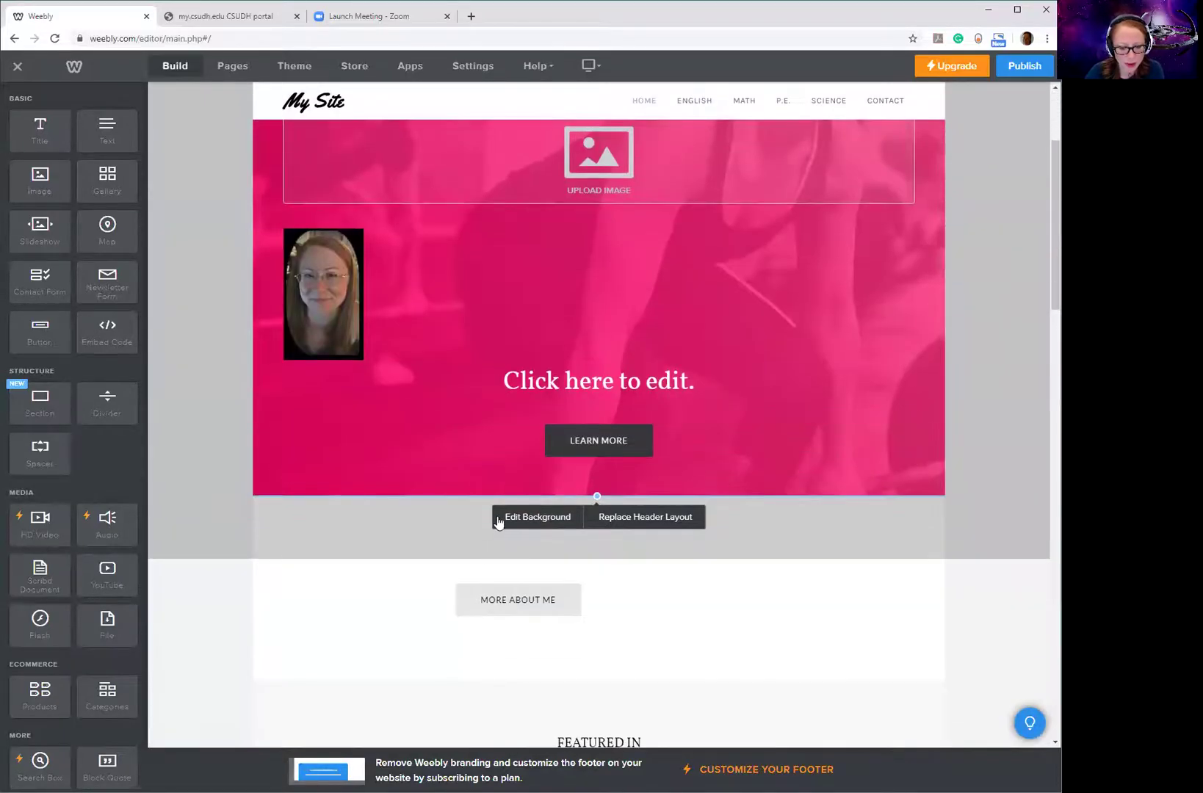
{"action": "scroll", "coordinate": [468, 470], "scroll_direction": "up", "scroll_amount": 3}
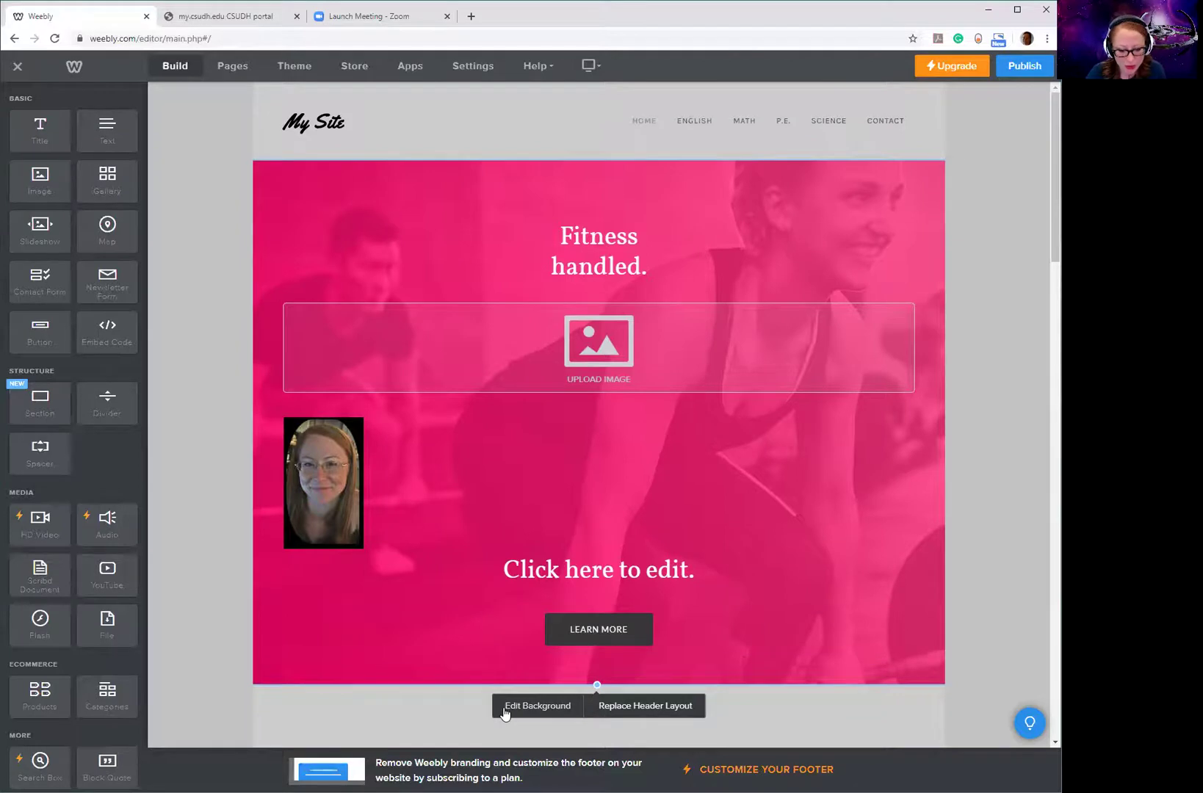
{"action": "left_click", "coordinate": [616, 711]}
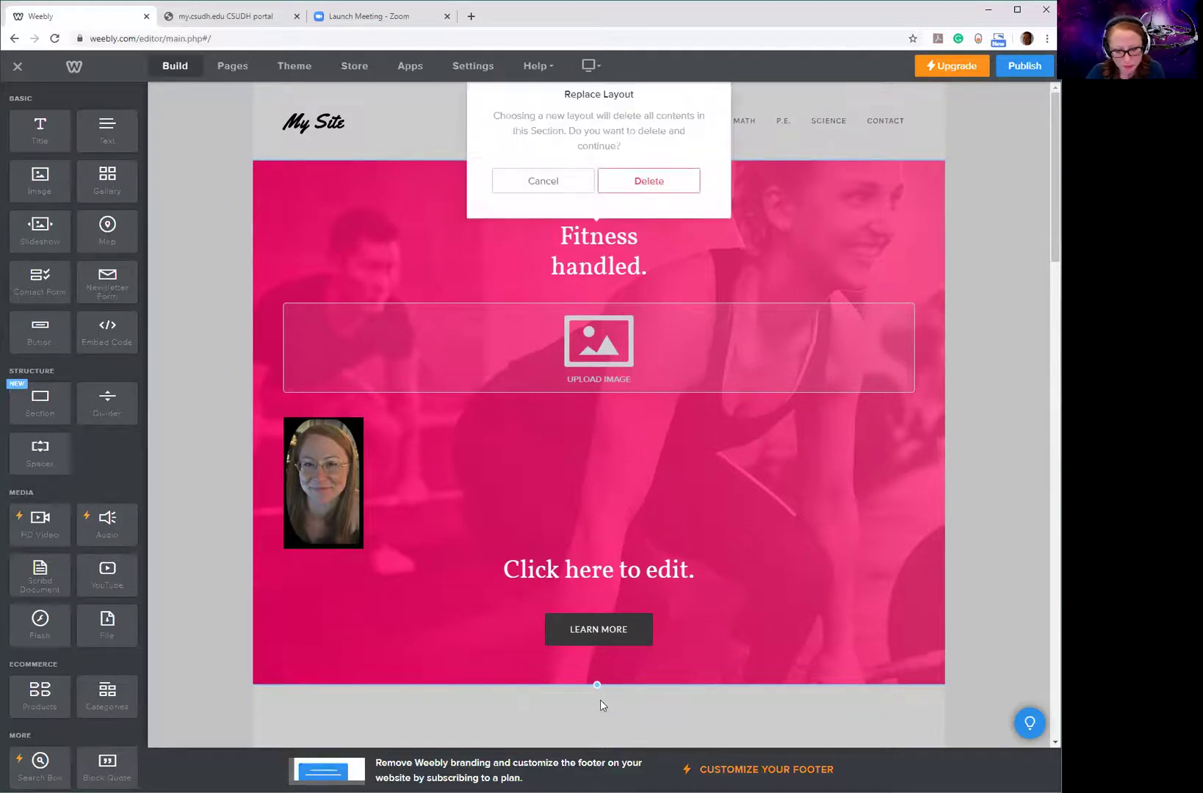
{"action": "left_click", "coordinate": [575, 182]}
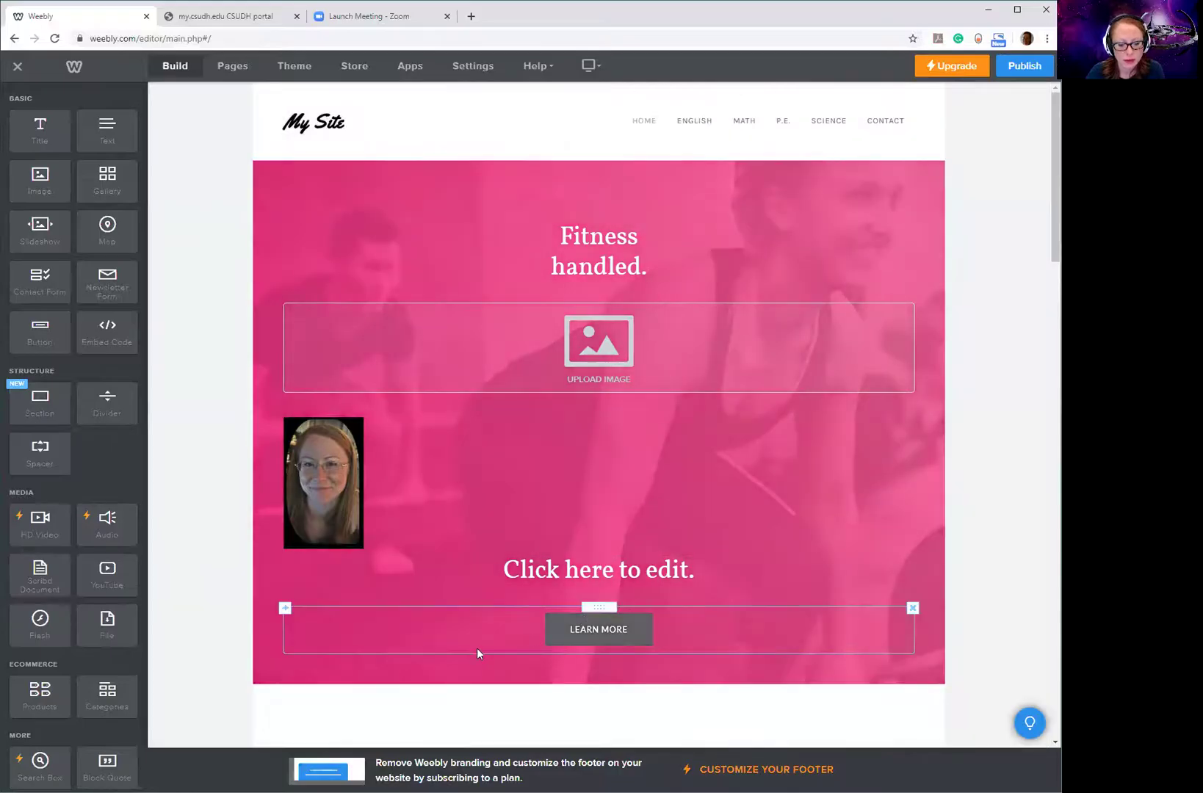
Step: Replace the Home header's background by uploading a photo from the computer's Pictures folder
{"action": "scroll", "coordinate": [500, 672], "scroll_direction": "down", "scroll_amount": 1}
{"action": "left_click", "coordinate": [520, 684]}
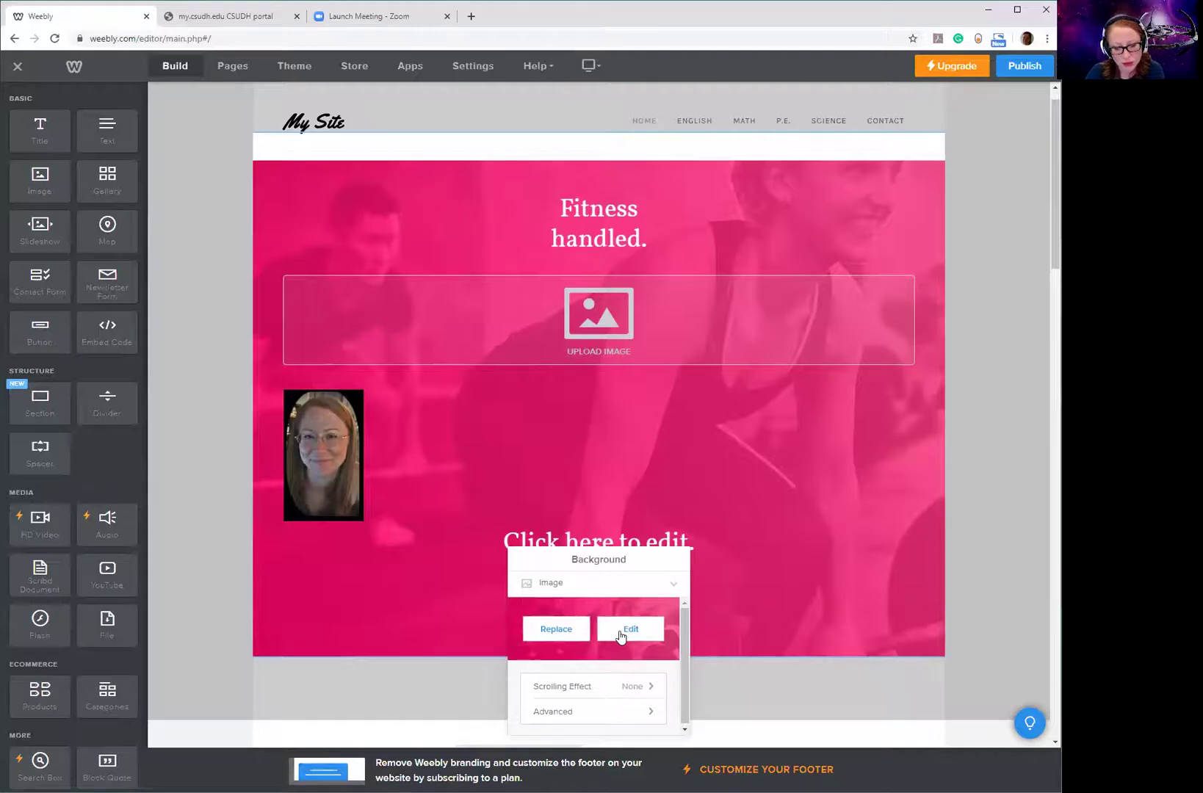
{"action": "left_click", "coordinate": [537, 631]}
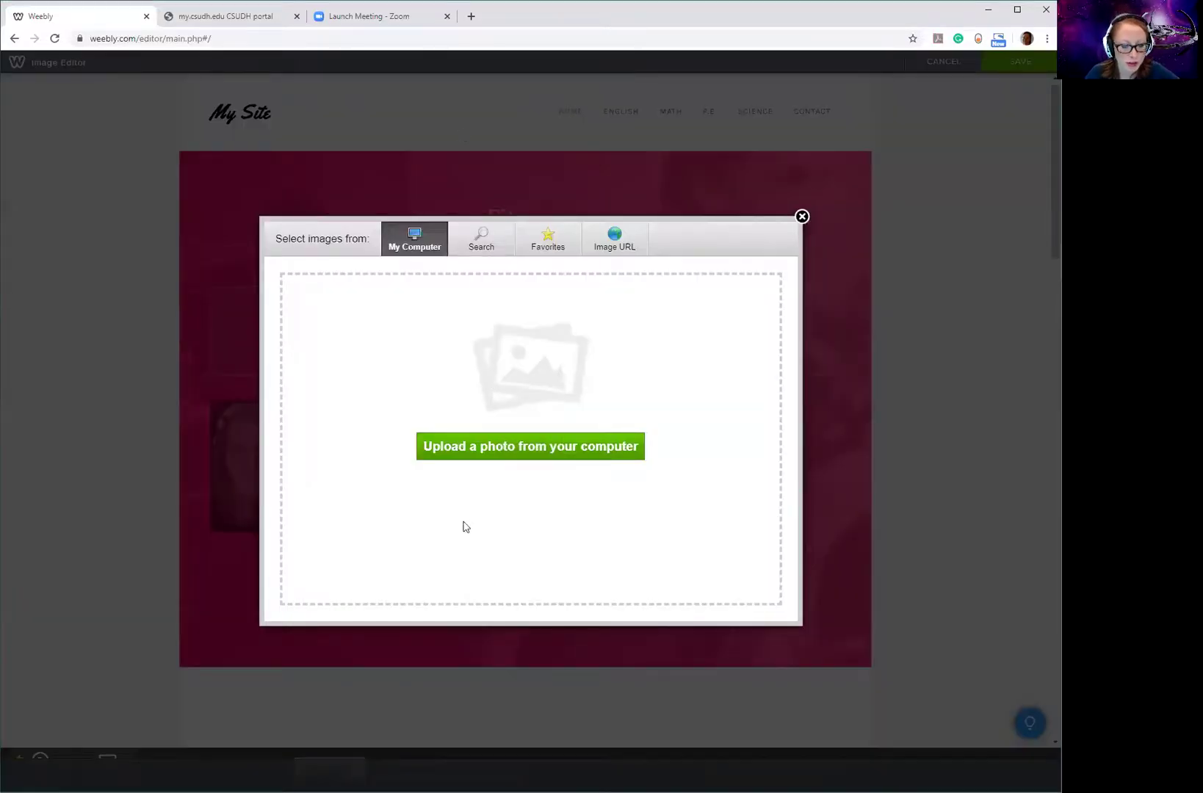
{"action": "left_click", "coordinate": [468, 244]}
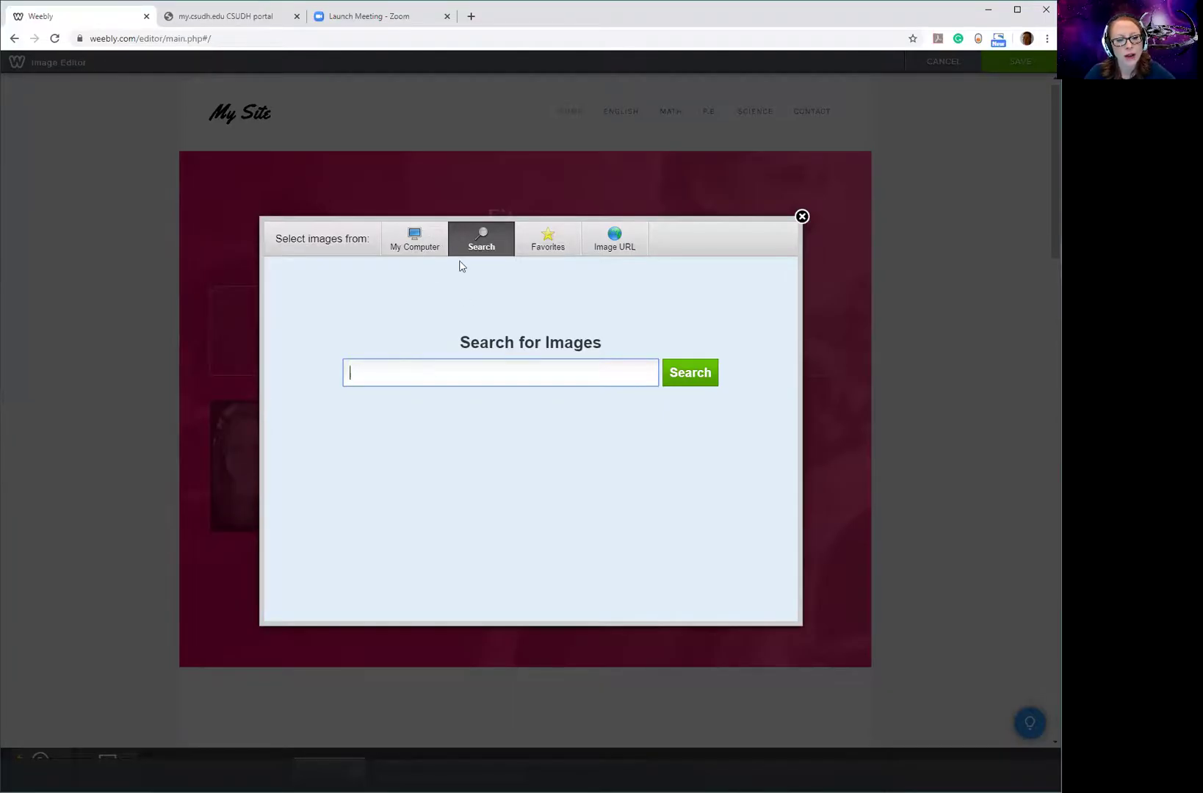
{"action": "left_click", "coordinate": [415, 244]}
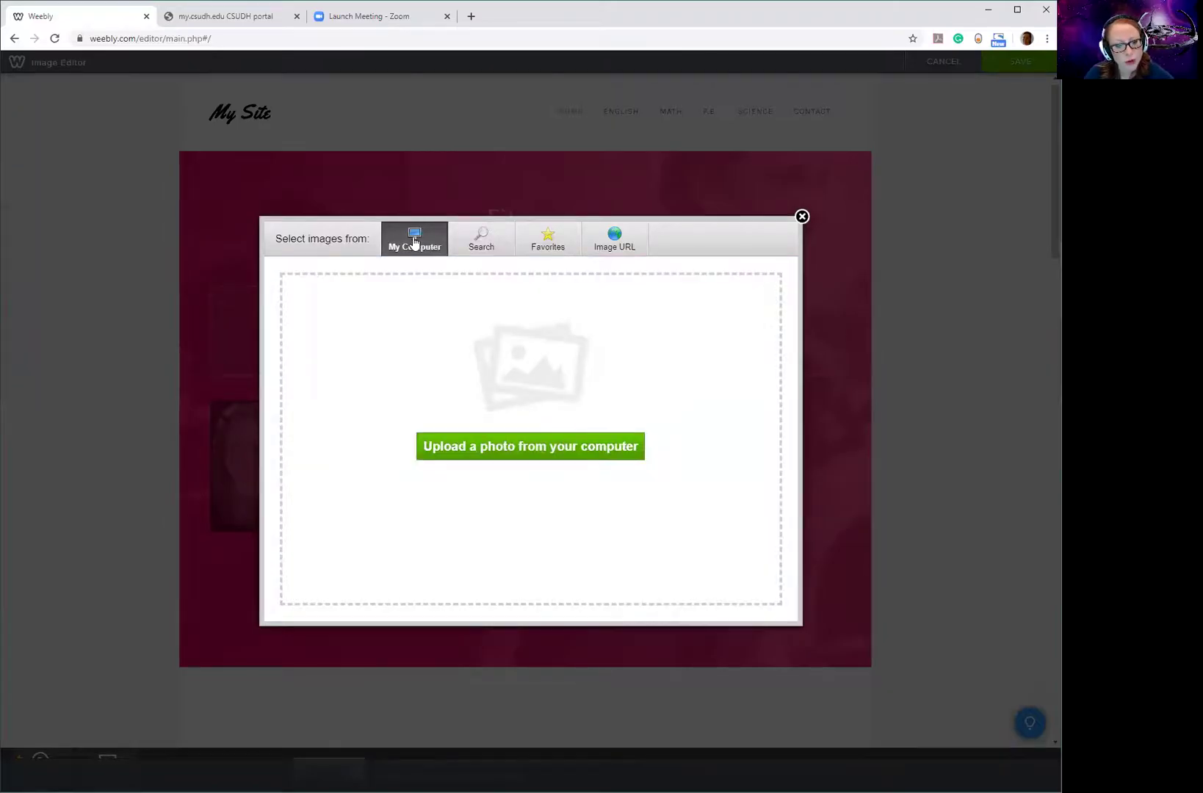
{"action": "left_click", "coordinate": [448, 460]}
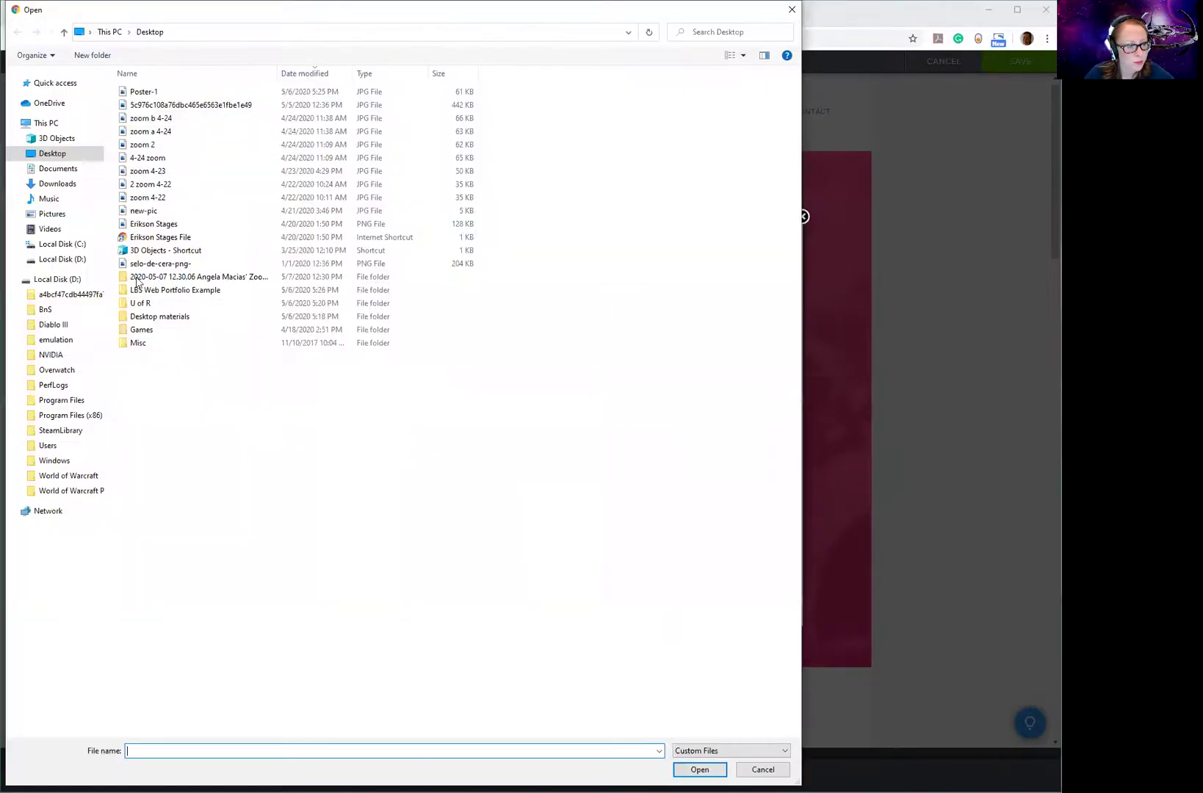
{"action": "left_click", "coordinate": [55, 215]}
{"action": "left_click", "coordinate": [235, 208]}
{"action": "left_click", "coordinate": [700, 769]}
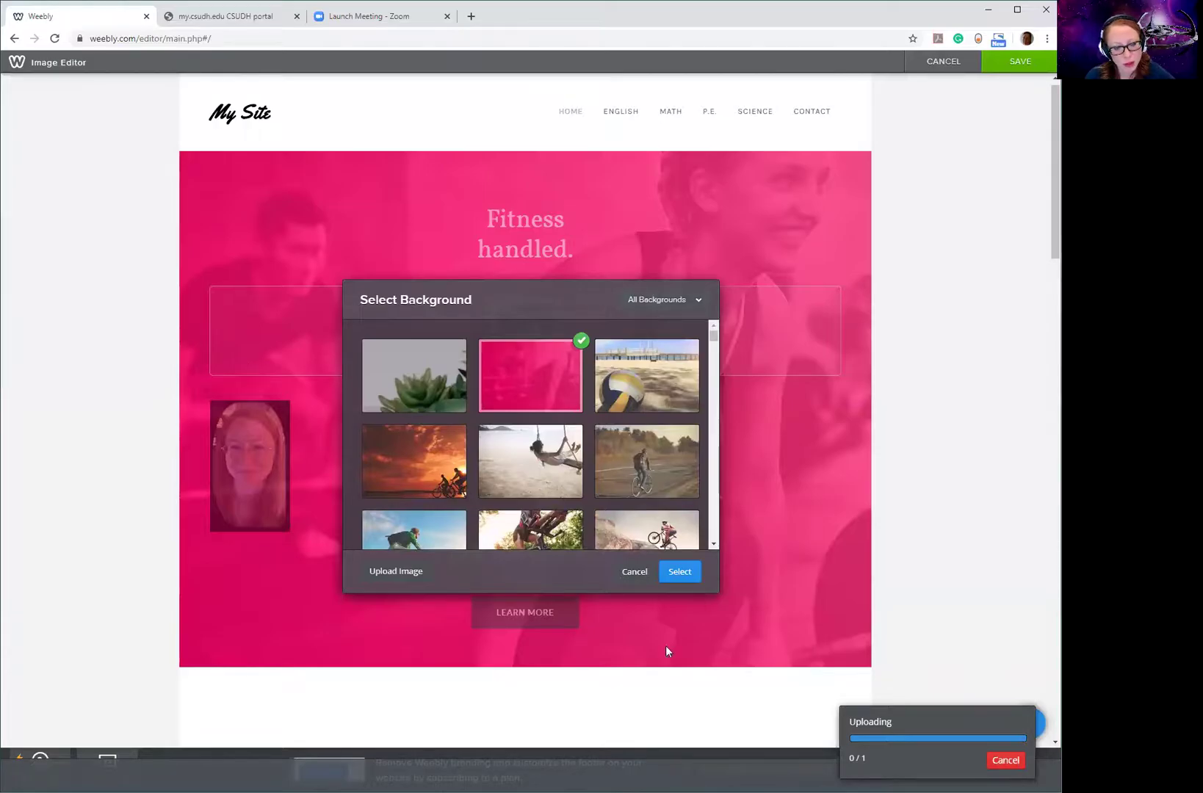
Step: Check the library bookshelf photo in the header and save it as the background
{"action": "scroll", "coordinate": [553, 426], "scroll_direction": "down", "scroll_amount": 15}
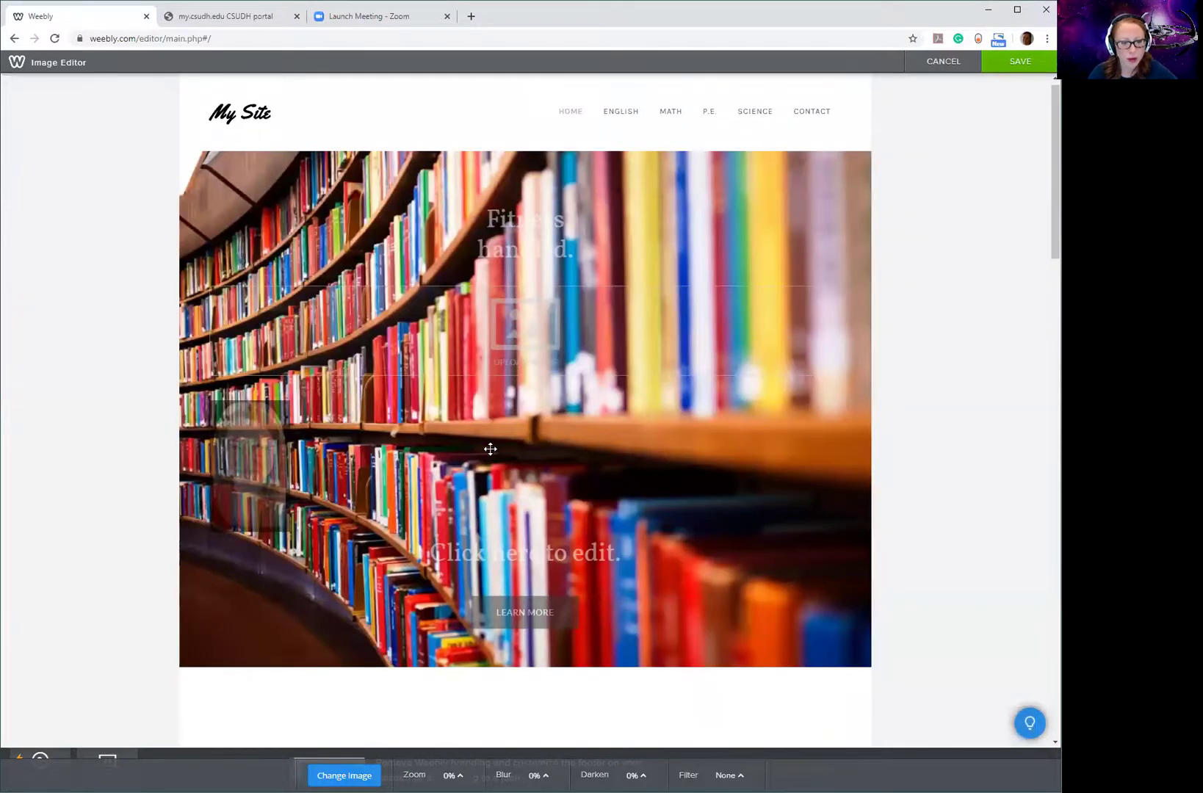
{"action": "scroll", "coordinate": [488, 448], "scroll_direction": "down", "scroll_amount": 1}
{"action": "scroll", "coordinate": [489, 449], "scroll_direction": "up", "scroll_amount": 1}
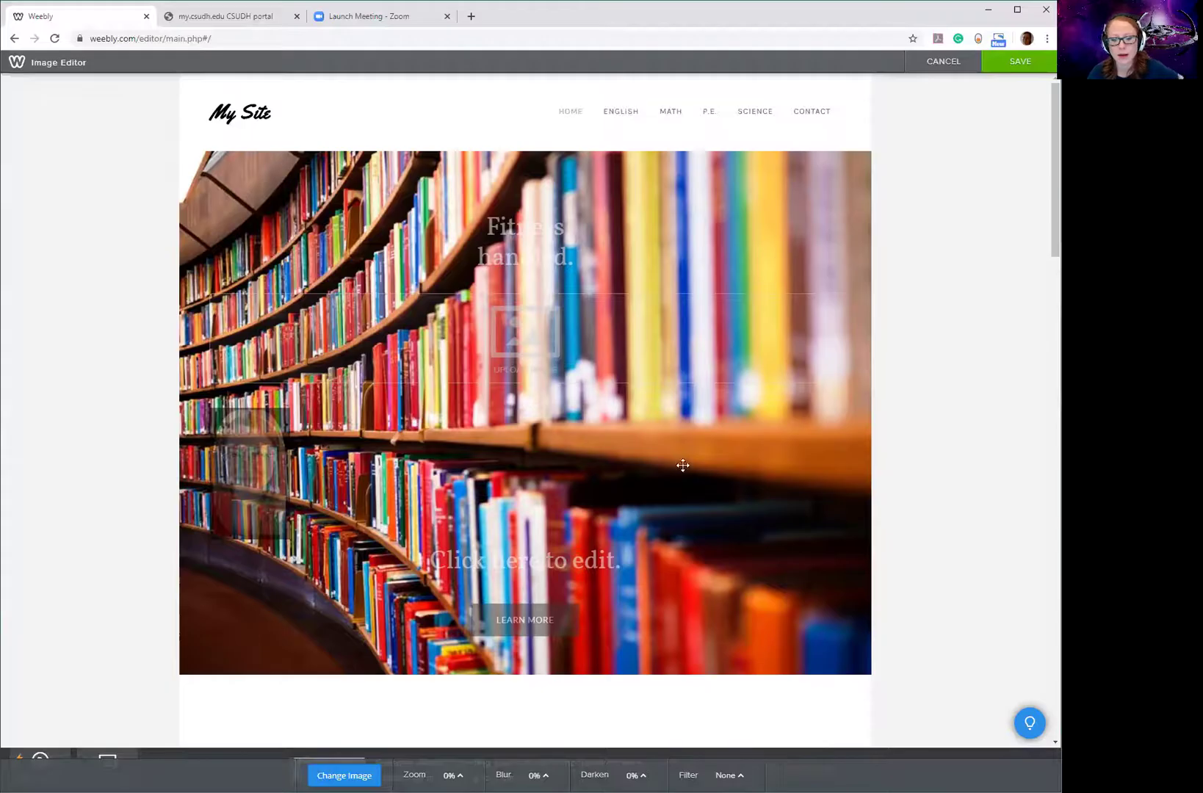
{"action": "left_click", "coordinate": [1010, 63]}
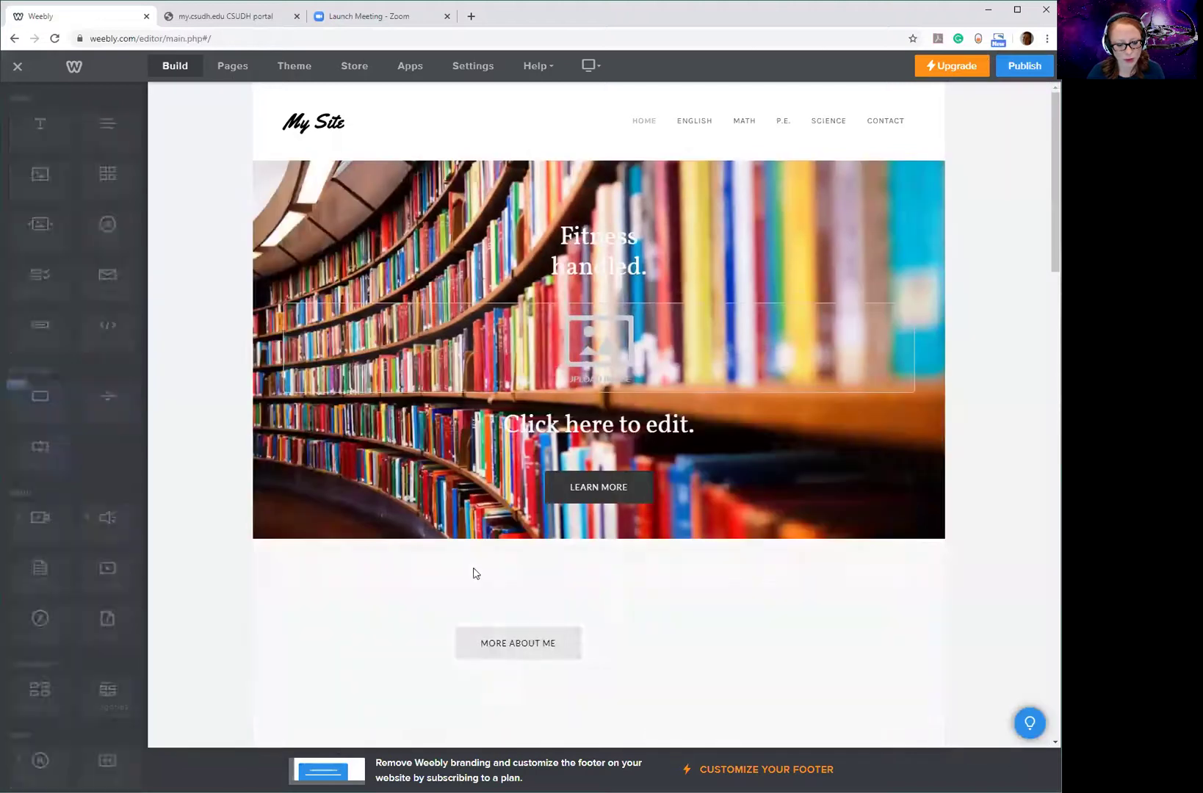
Step: Move the portrait into the section below the header and add an empty Title element on its left side
{"action": "scroll", "coordinate": [492, 503], "scroll_direction": "down", "scroll_amount": 2}
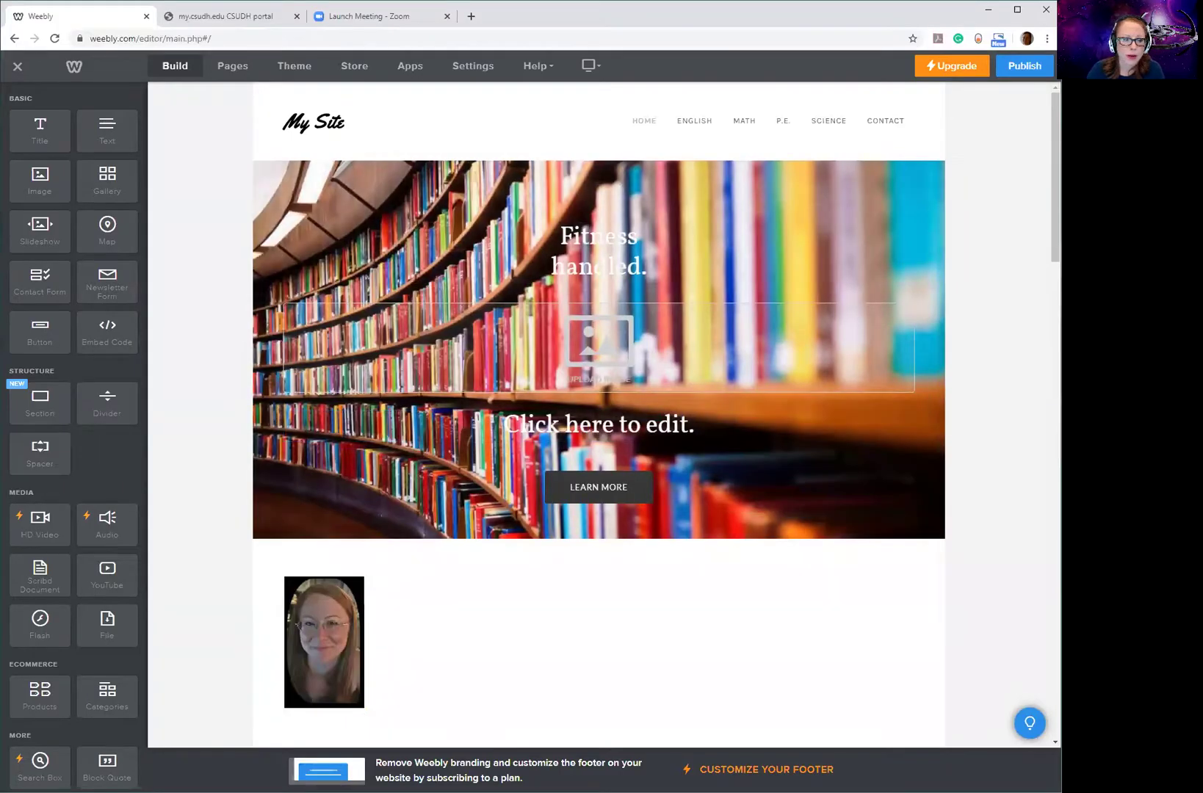
{"action": "left_click_drag", "start_coordinate": [41, 135], "coordinate": [297, 637]}
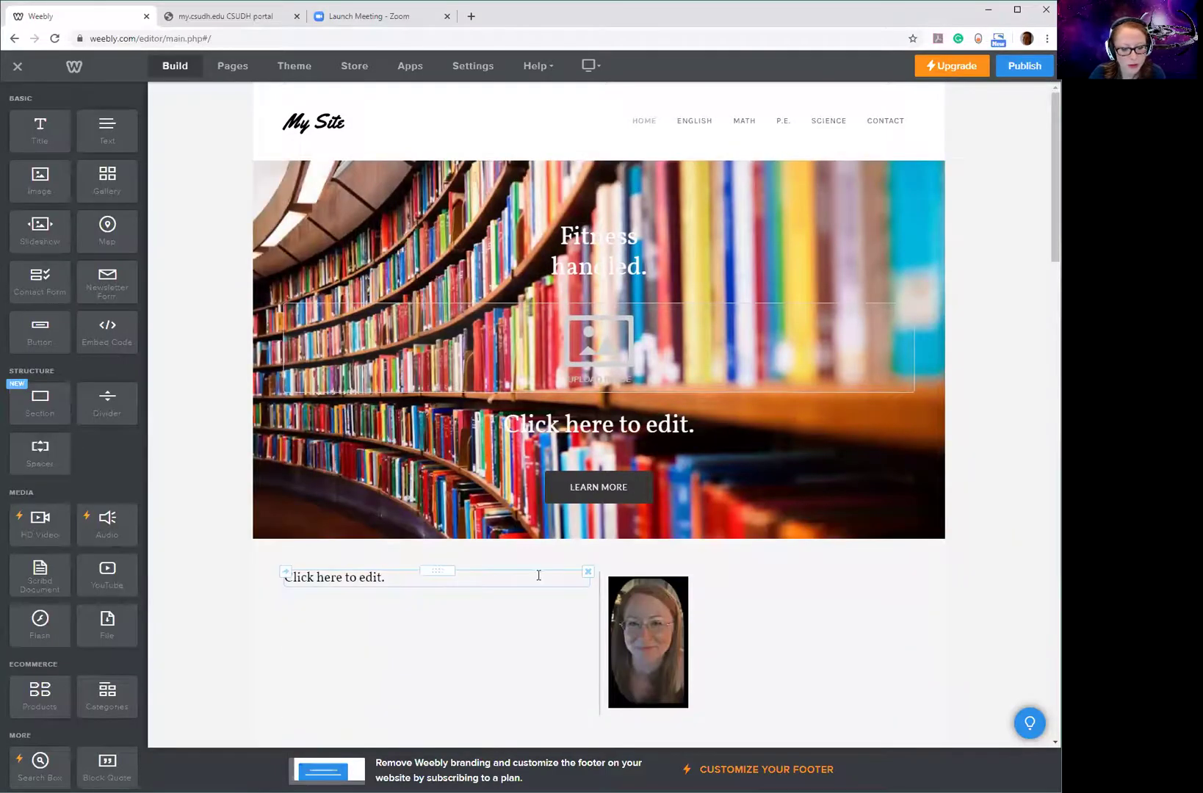
{"action": "left_click", "coordinate": [323, 577]}
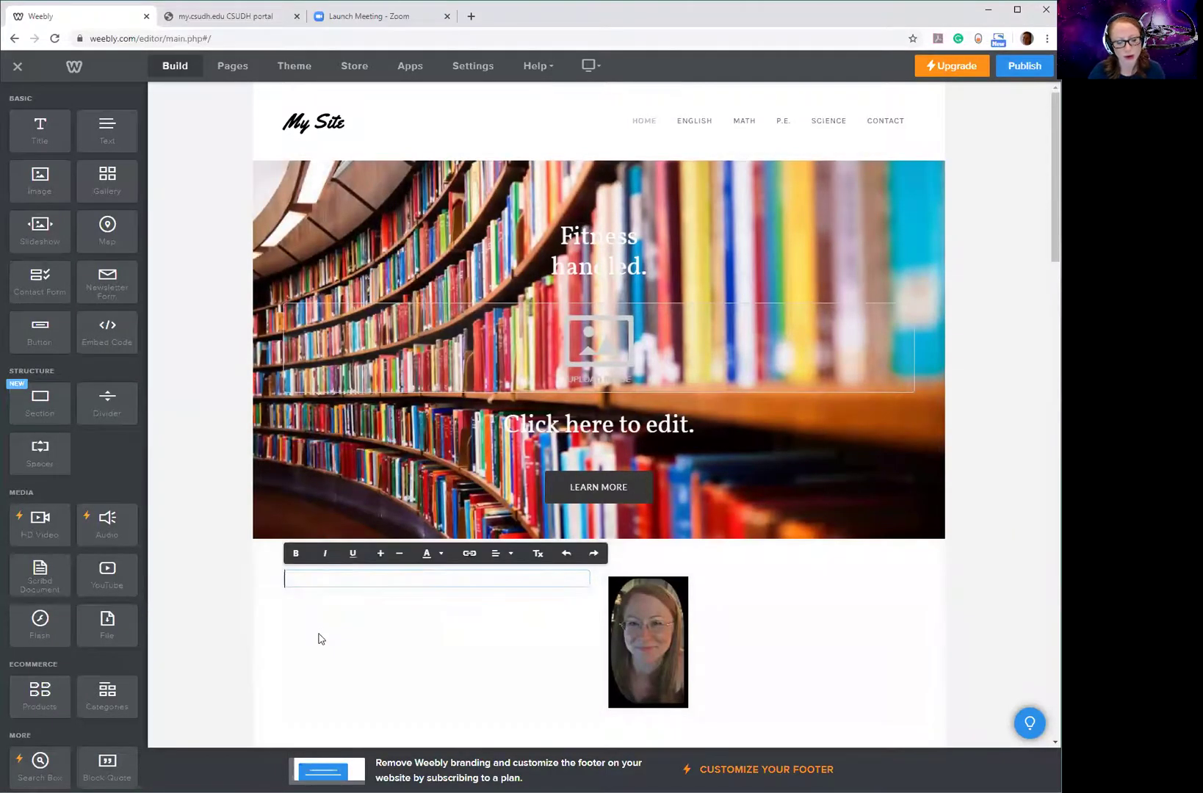
{"action": "left_click", "coordinate": [642, 127]}
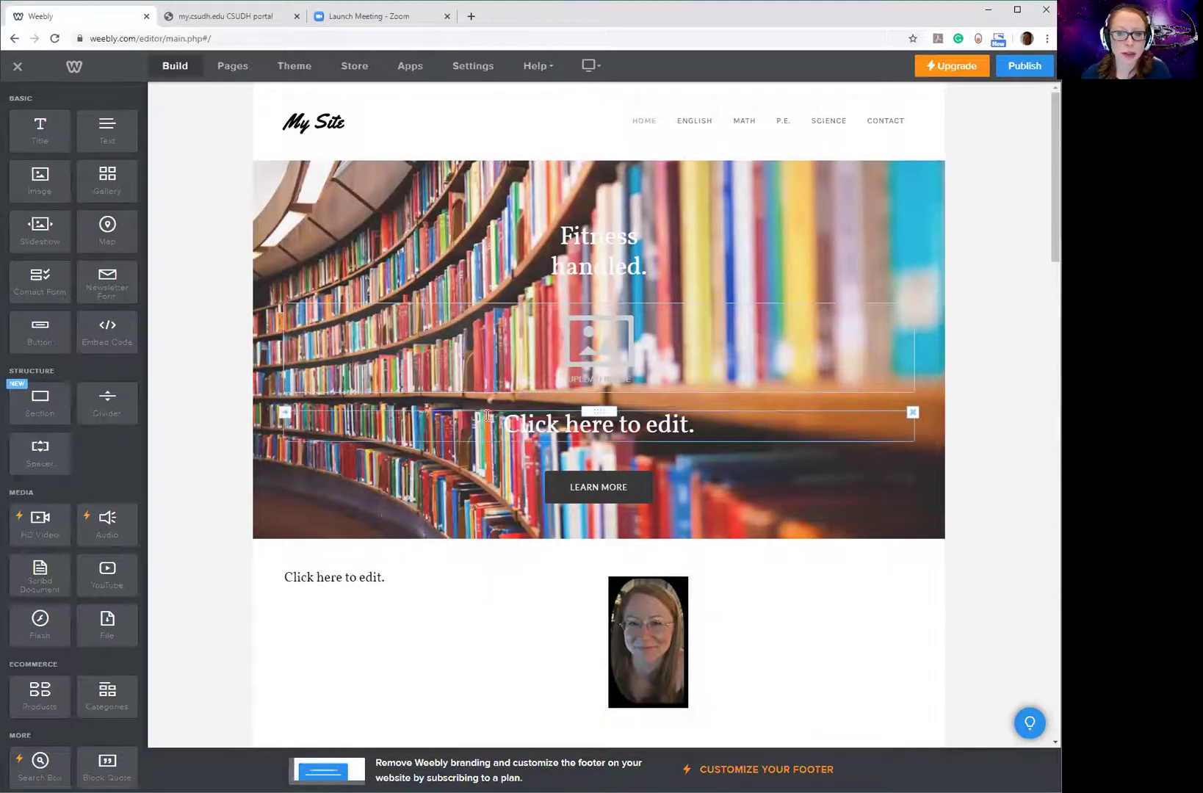
Step: Look through the English, Math, P.E. and Science pages to compare their header areas and layouts
{"action": "left_click", "coordinate": [696, 121]}
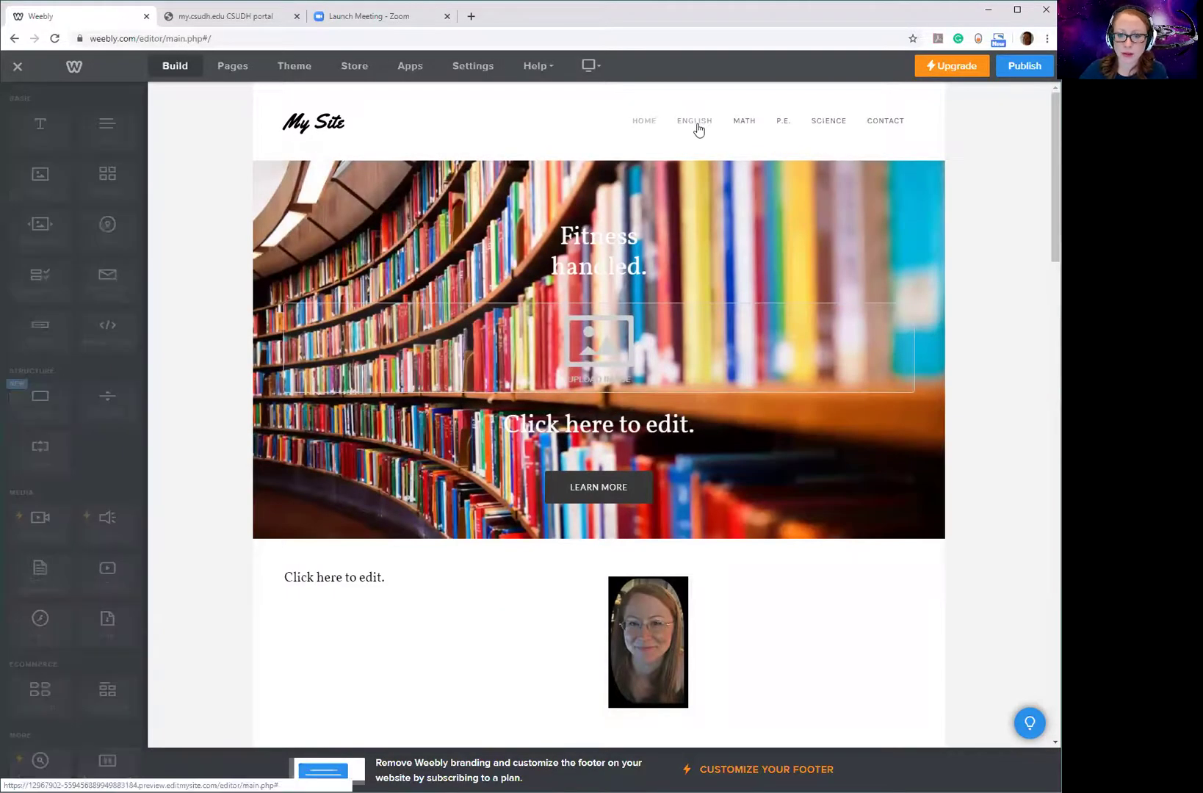
{"action": "left_click", "coordinate": [753, 122]}
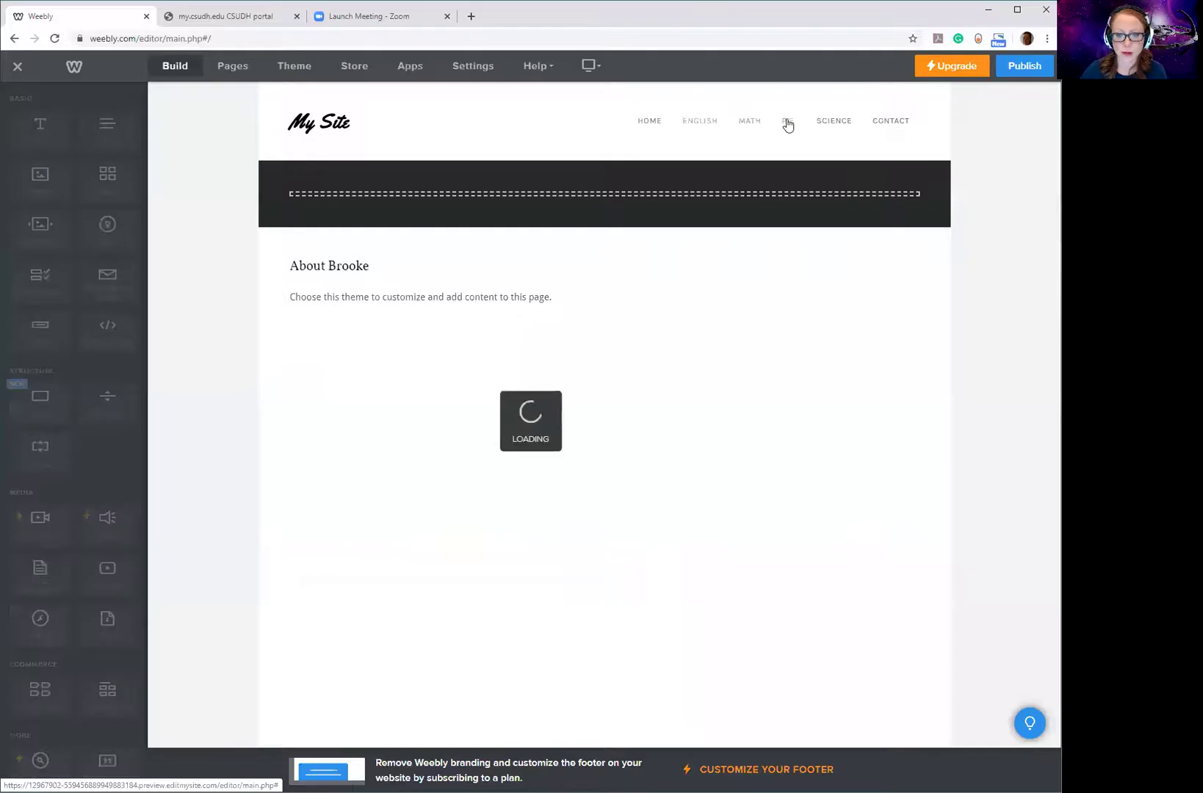
{"action": "left_click", "coordinate": [785, 127]}
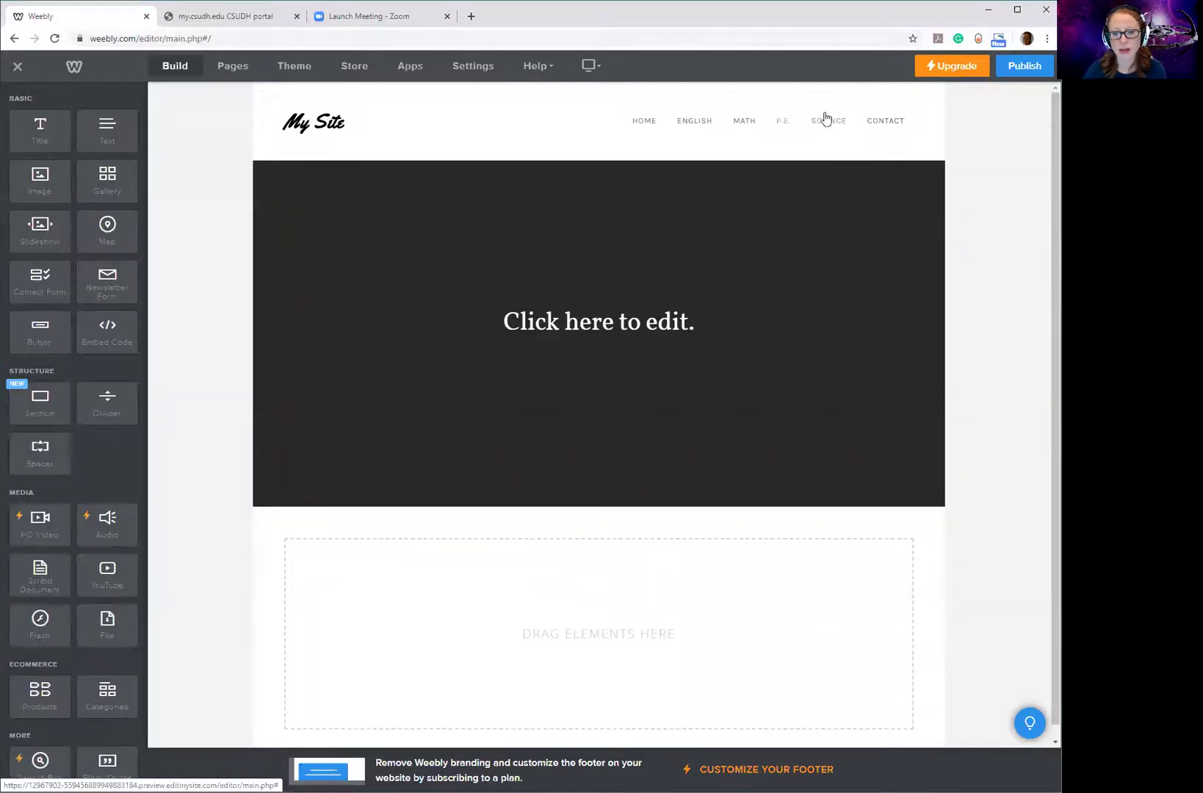
{"action": "left_click", "coordinate": [825, 126]}
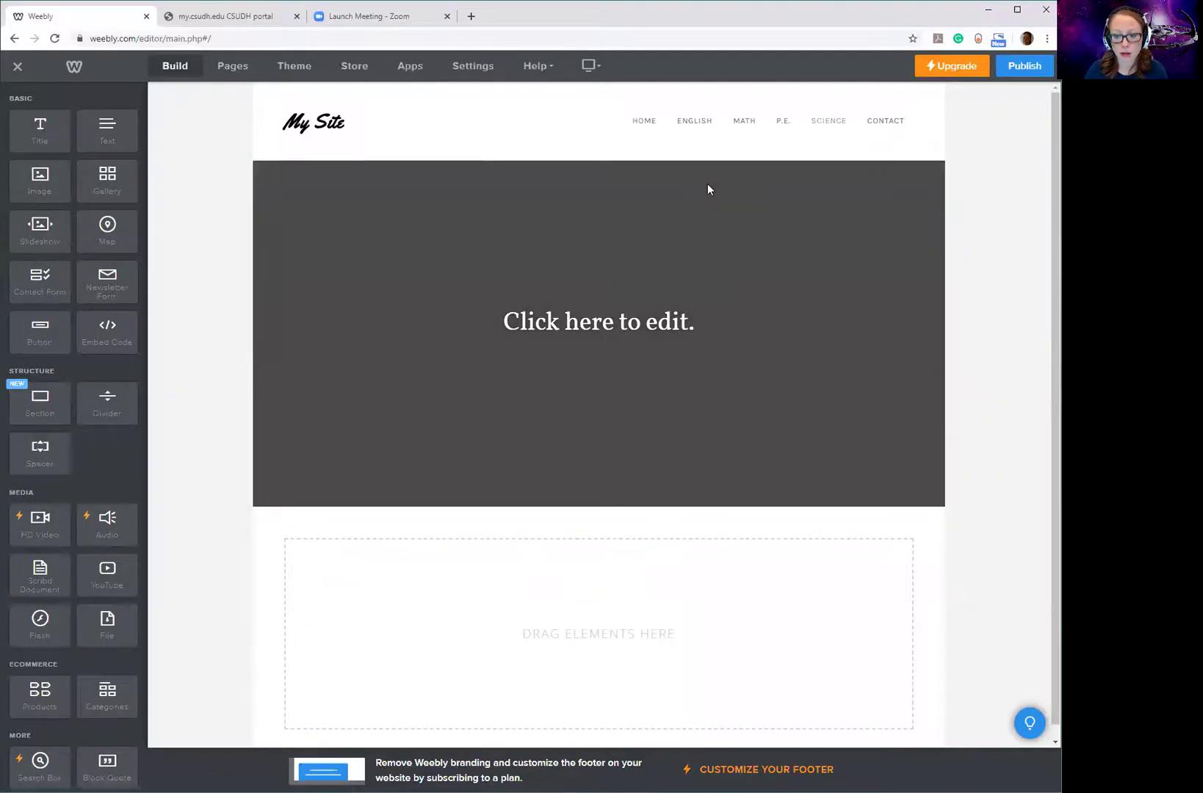
{"action": "left_click", "coordinate": [689, 127]}
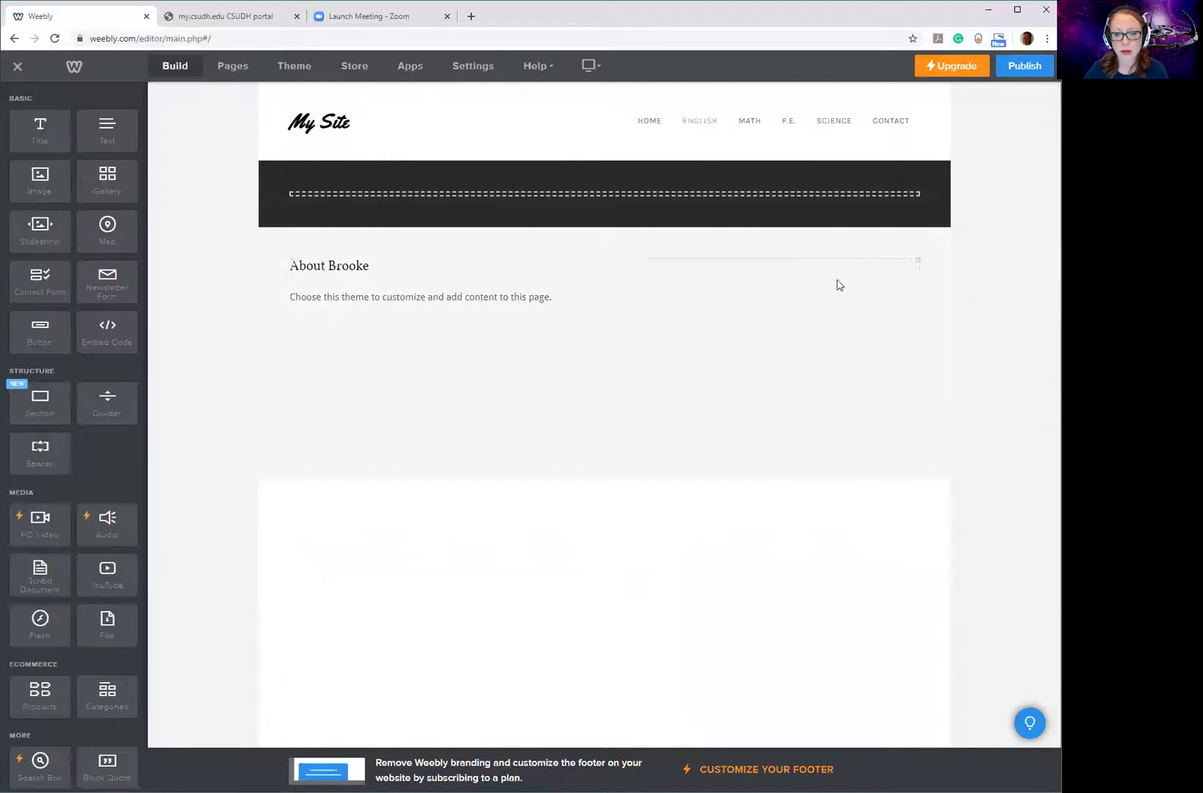
Step: Replace the placeholder header text on the Math page with "Math"
{"action": "left_click", "coordinate": [741, 127]}
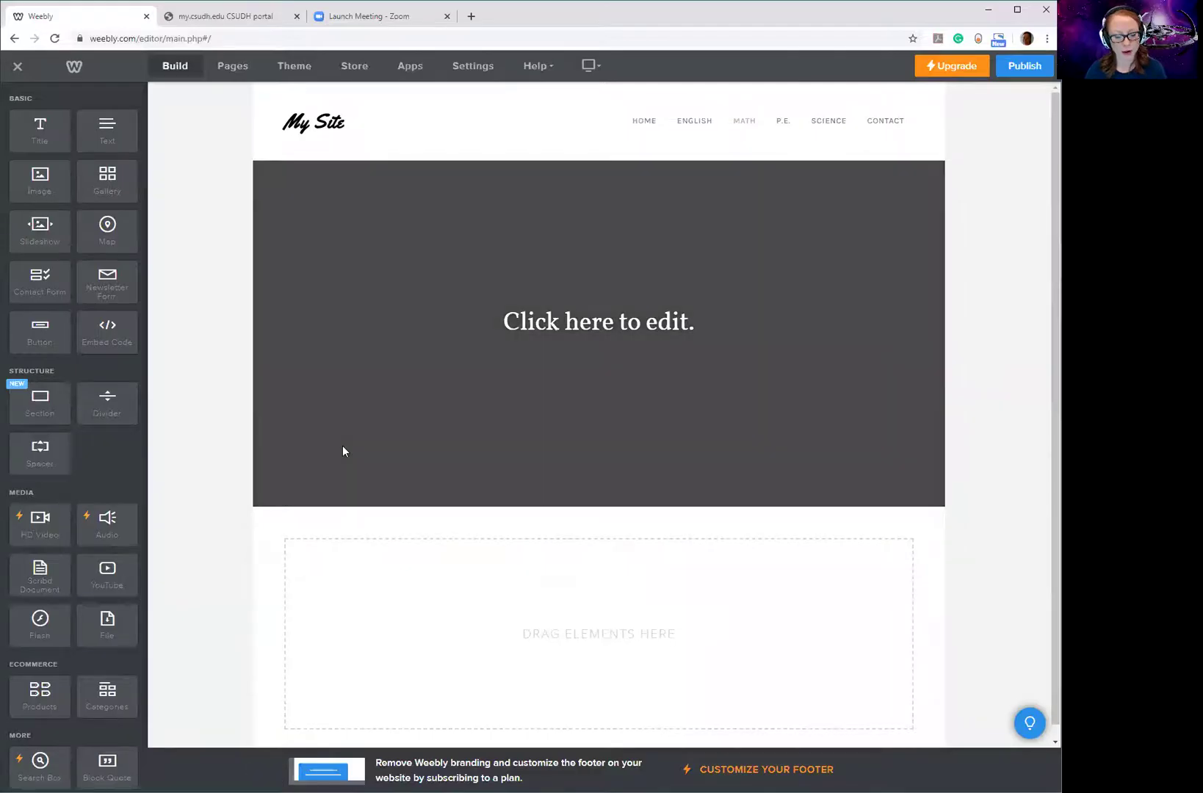
{"action": "scroll", "coordinate": [632, 637], "scroll_direction": "down", "scroll_amount": 1}
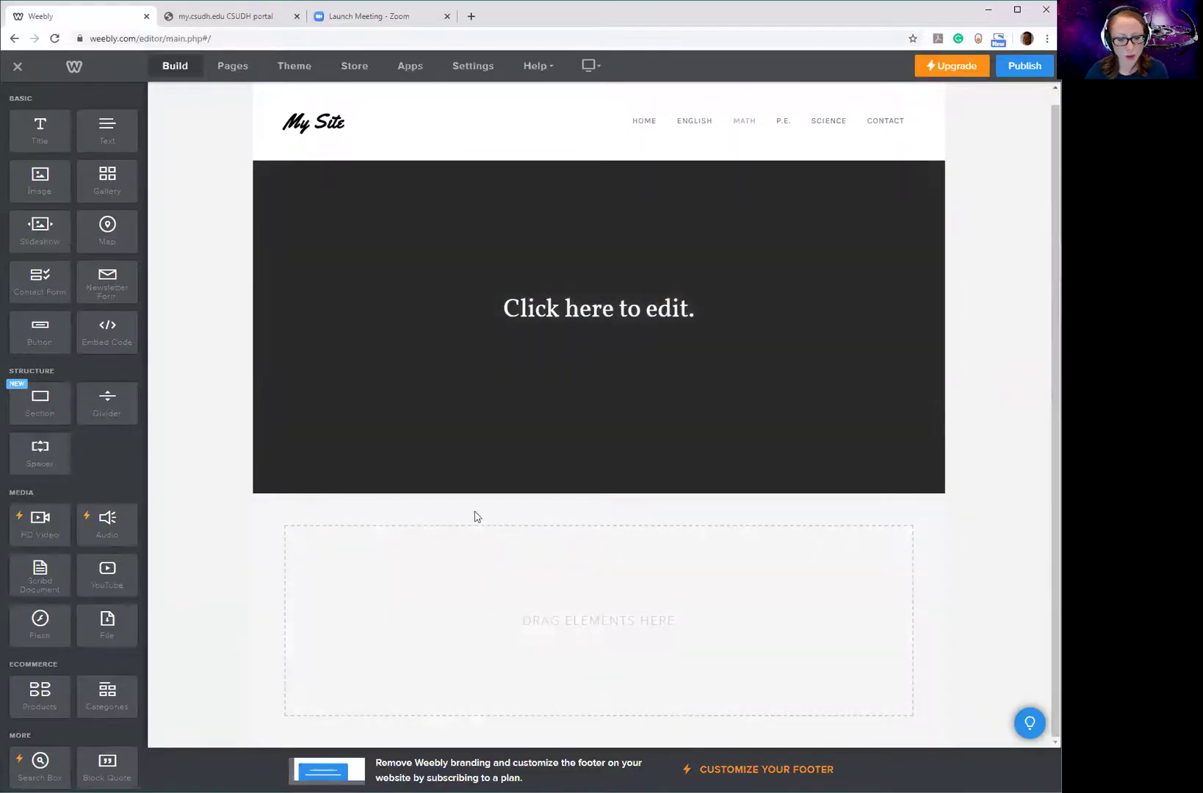
{"action": "left_click", "coordinate": [569, 322]}
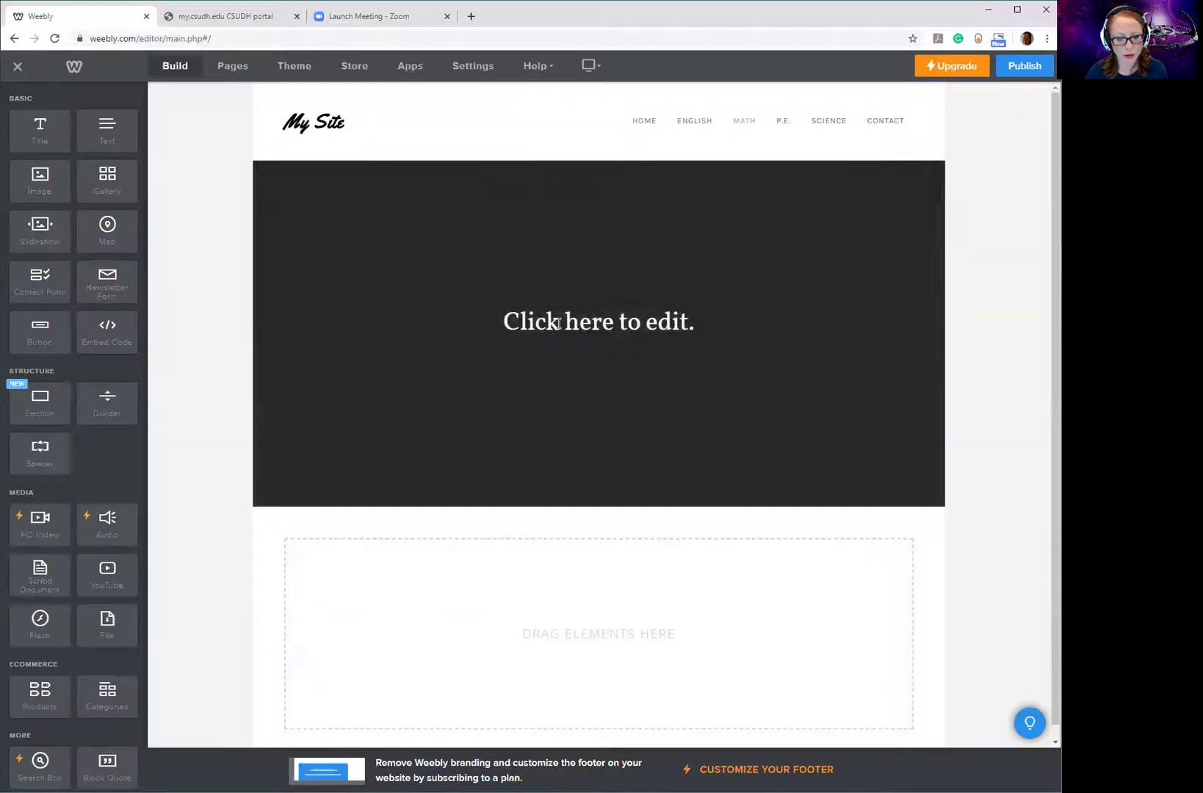
{"action": "type", "text": "Math"}
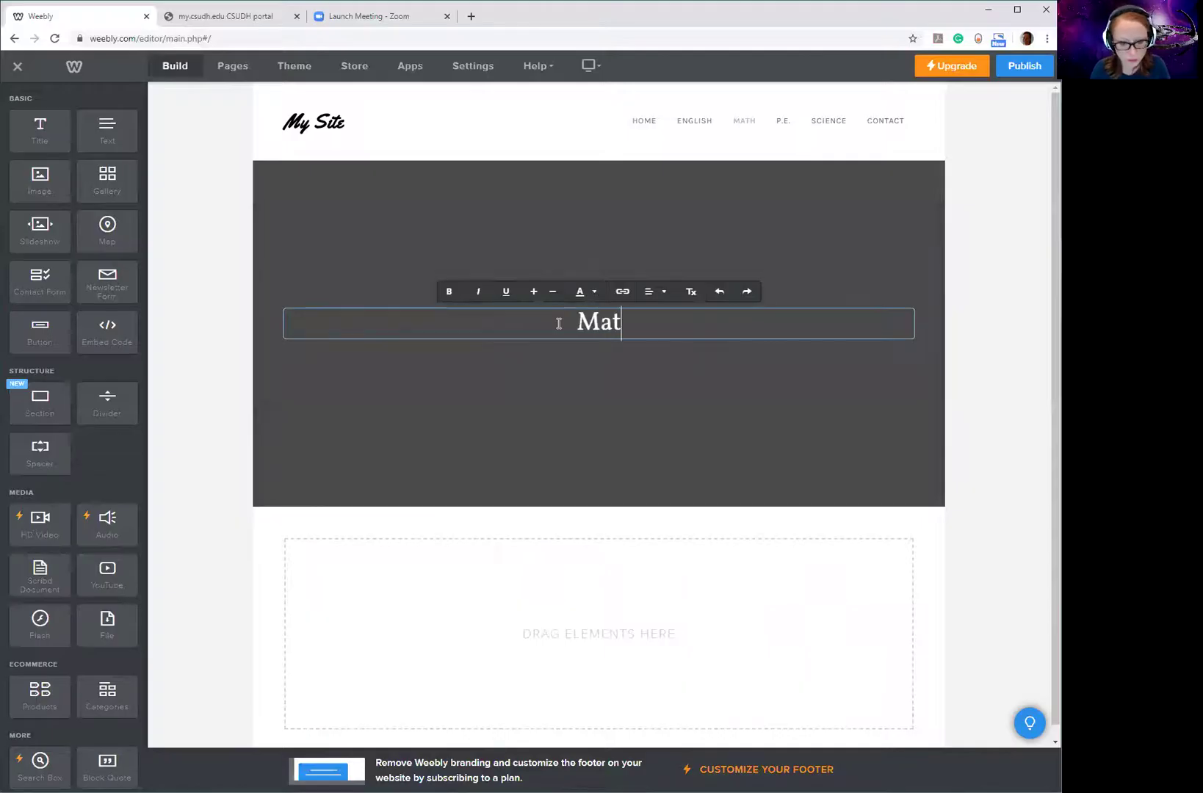
{"action": "left_click", "coordinate": [470, 368]}
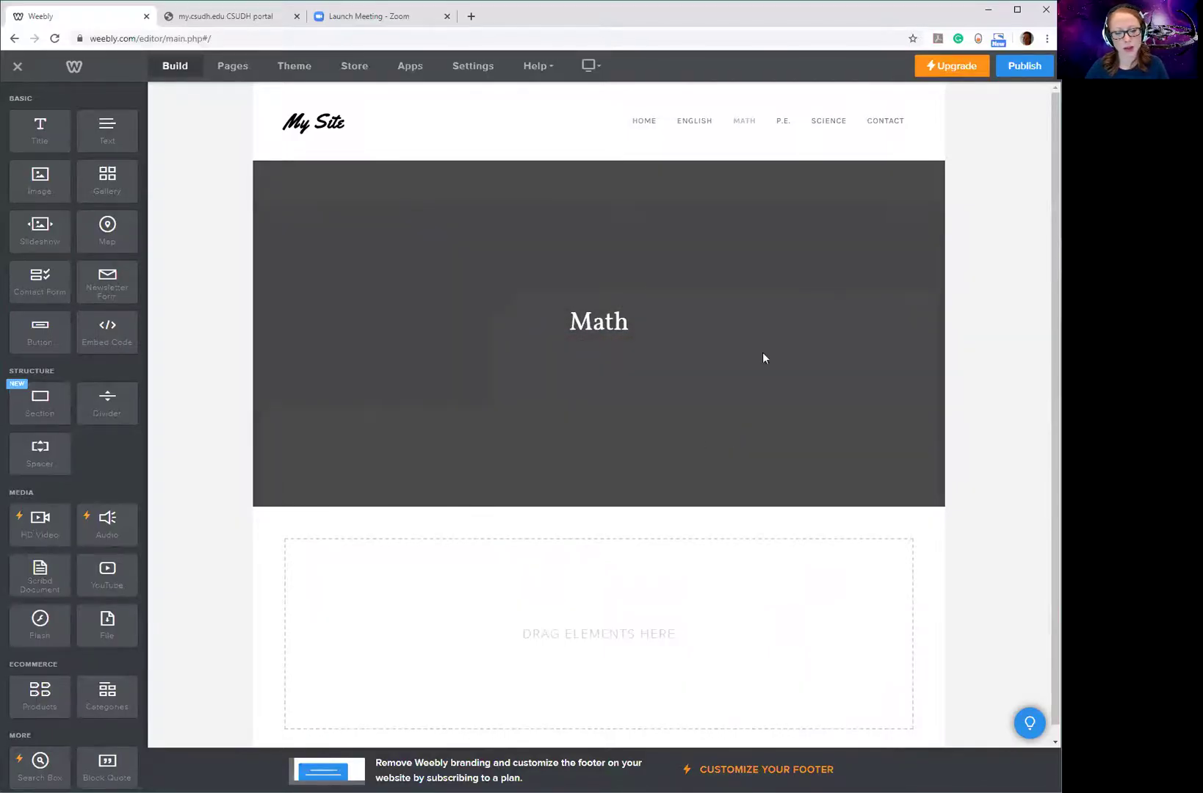
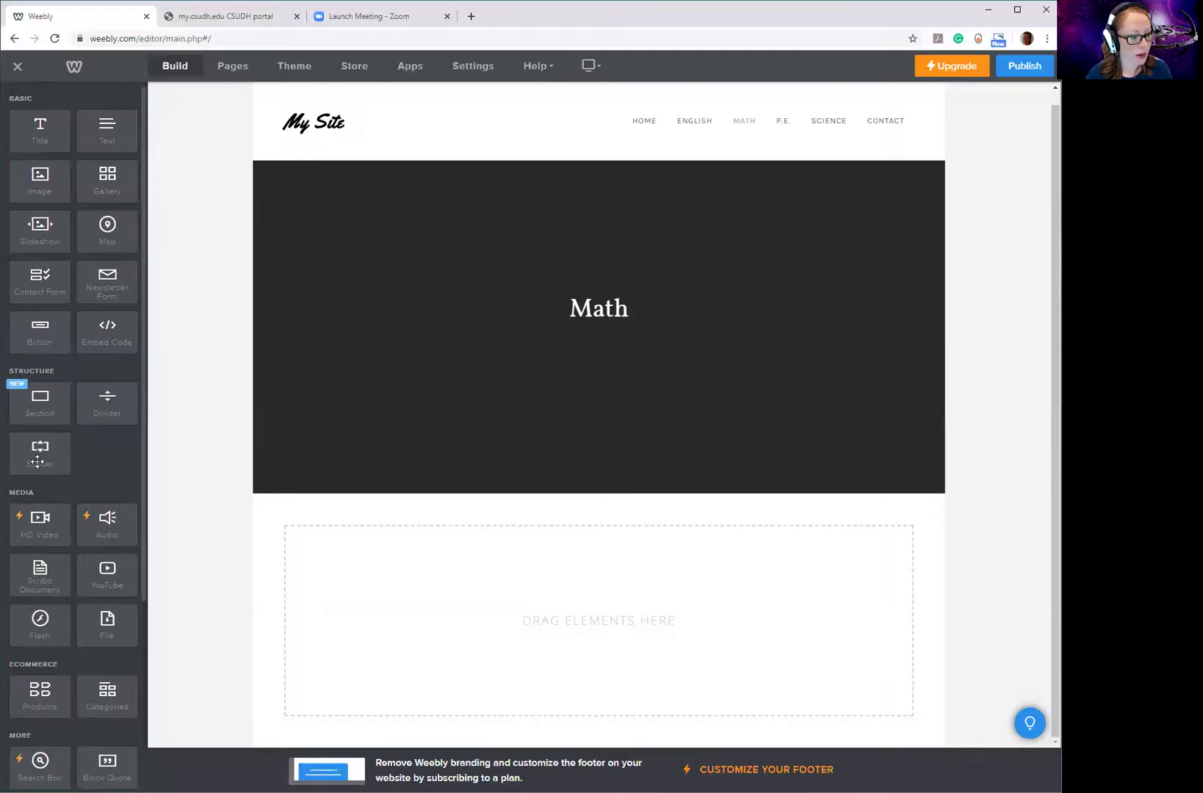
Step: Add a File element below the Math page's header and a Scribd Document element beneath it
{"action": "scroll", "coordinate": [93, 464], "scroll_direction": "down", "scroll_amount": 3}
{"action": "left_click_drag", "start_coordinate": [110, 487], "coordinate": [460, 593]}
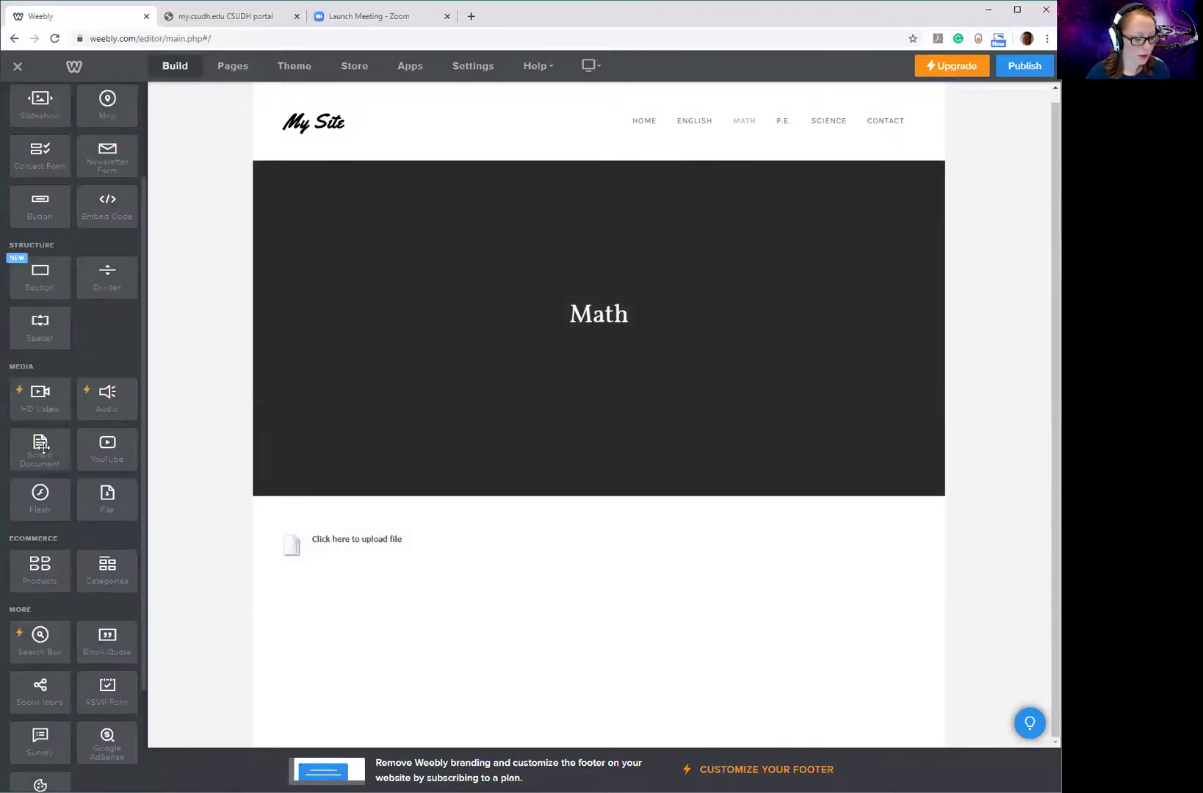
{"action": "left_click_drag", "start_coordinate": [32, 448], "coordinate": [417, 634]}
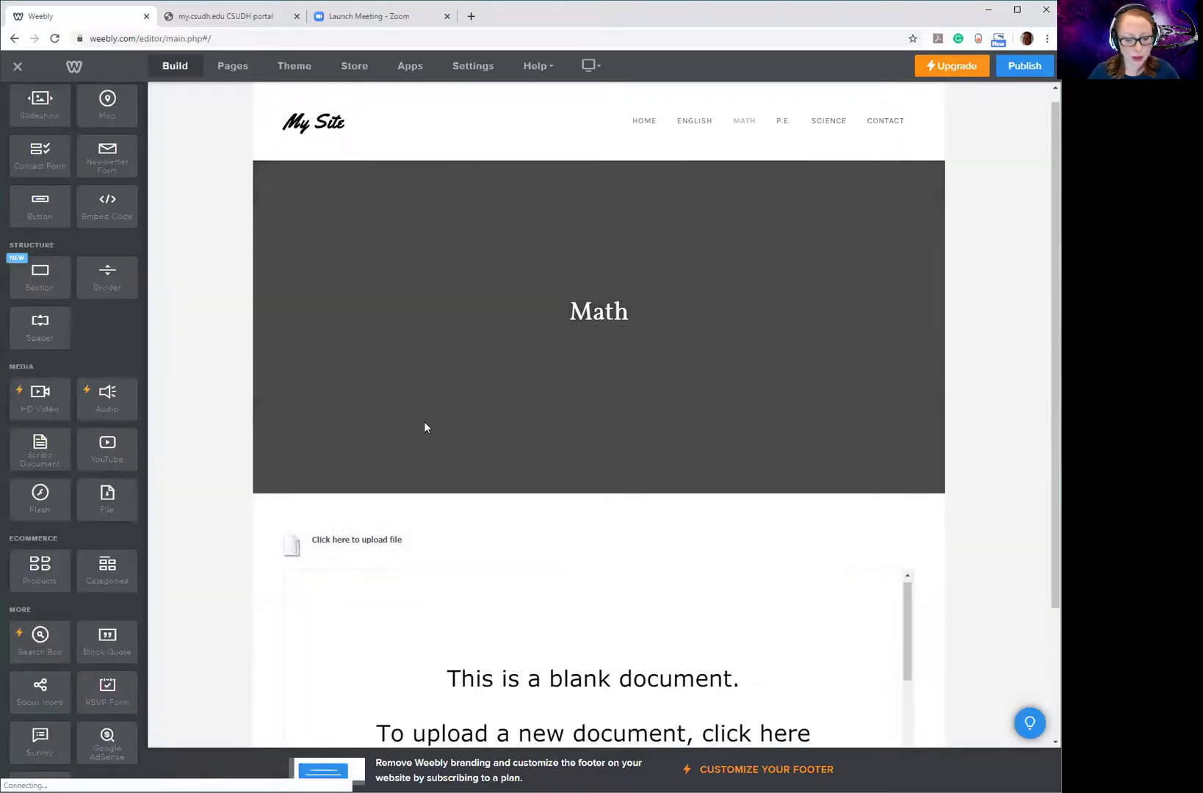
Step: Upload the Artifact PowerPoint from the Desktop's LBS Web Portfolio Example folder into the Math page's File element
{"action": "scroll", "coordinate": [382, 372], "scroll_direction": "down", "scroll_amount": 2}
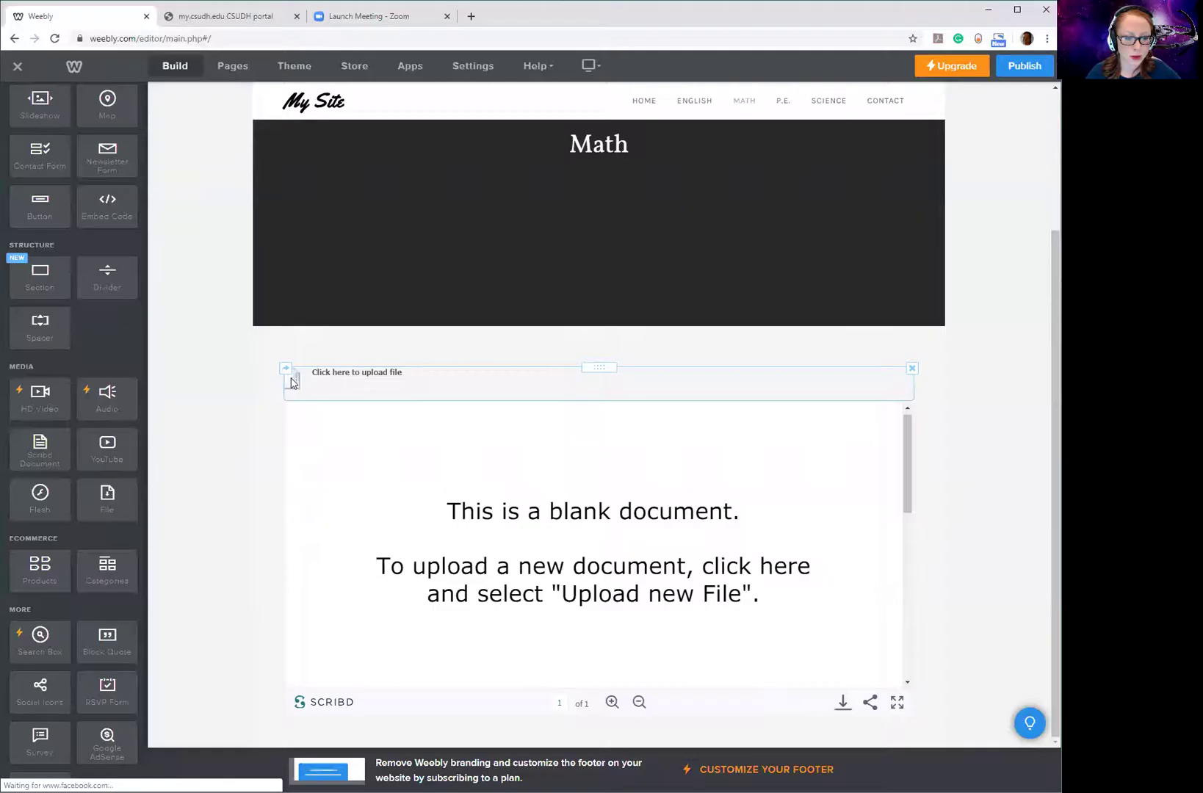
{"action": "left_click", "coordinate": [316, 373]}
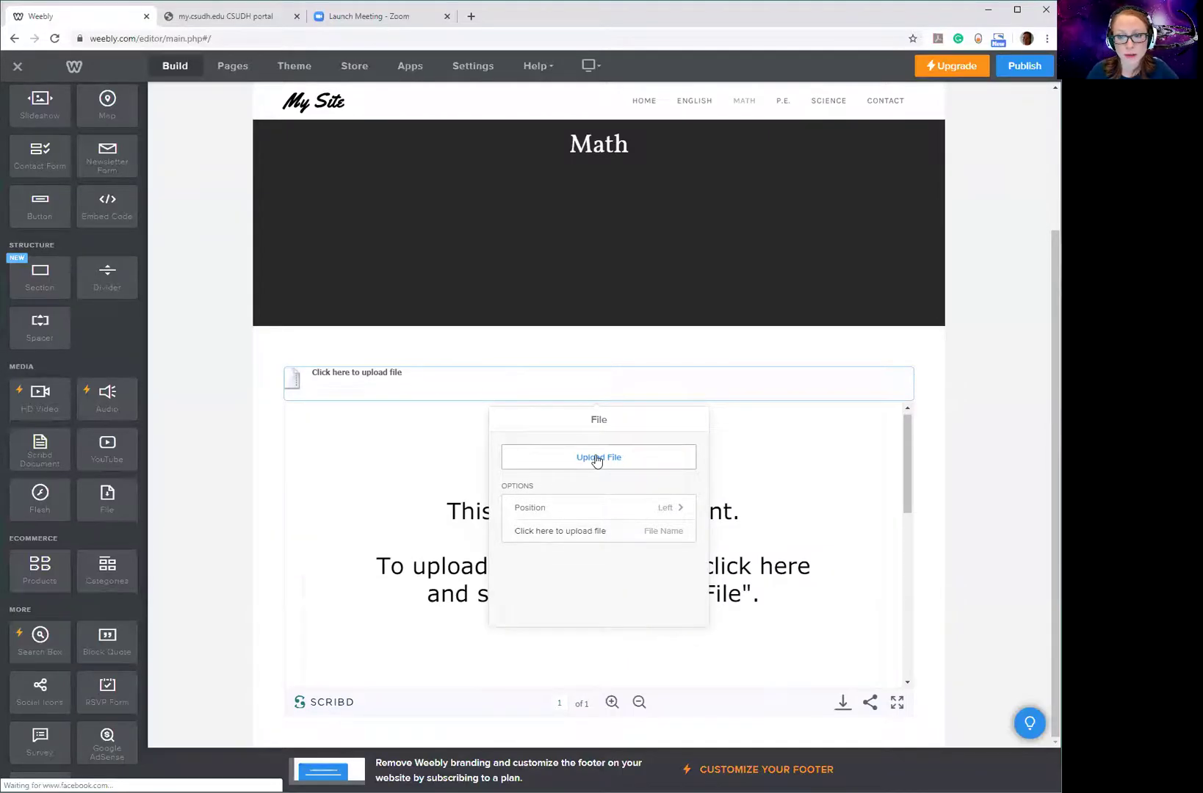
{"action": "left_click", "coordinate": [597, 458]}
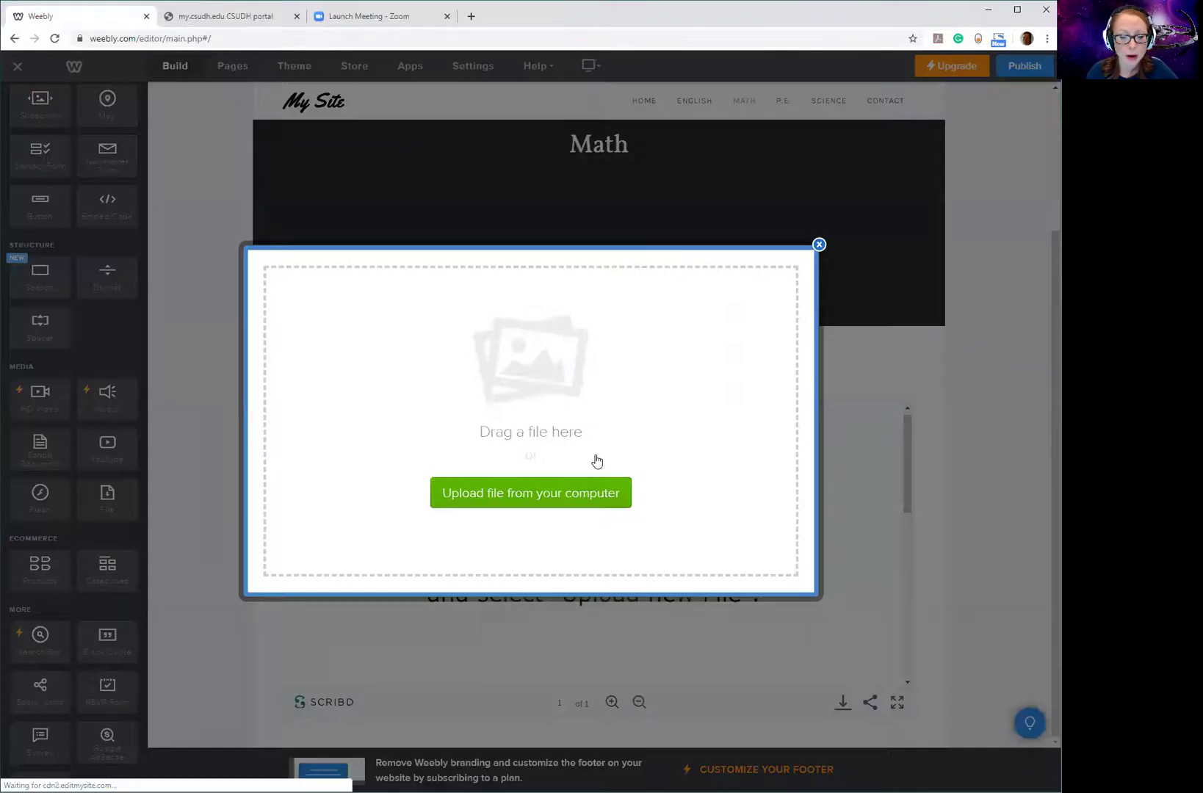
{"action": "left_click", "coordinate": [457, 501]}
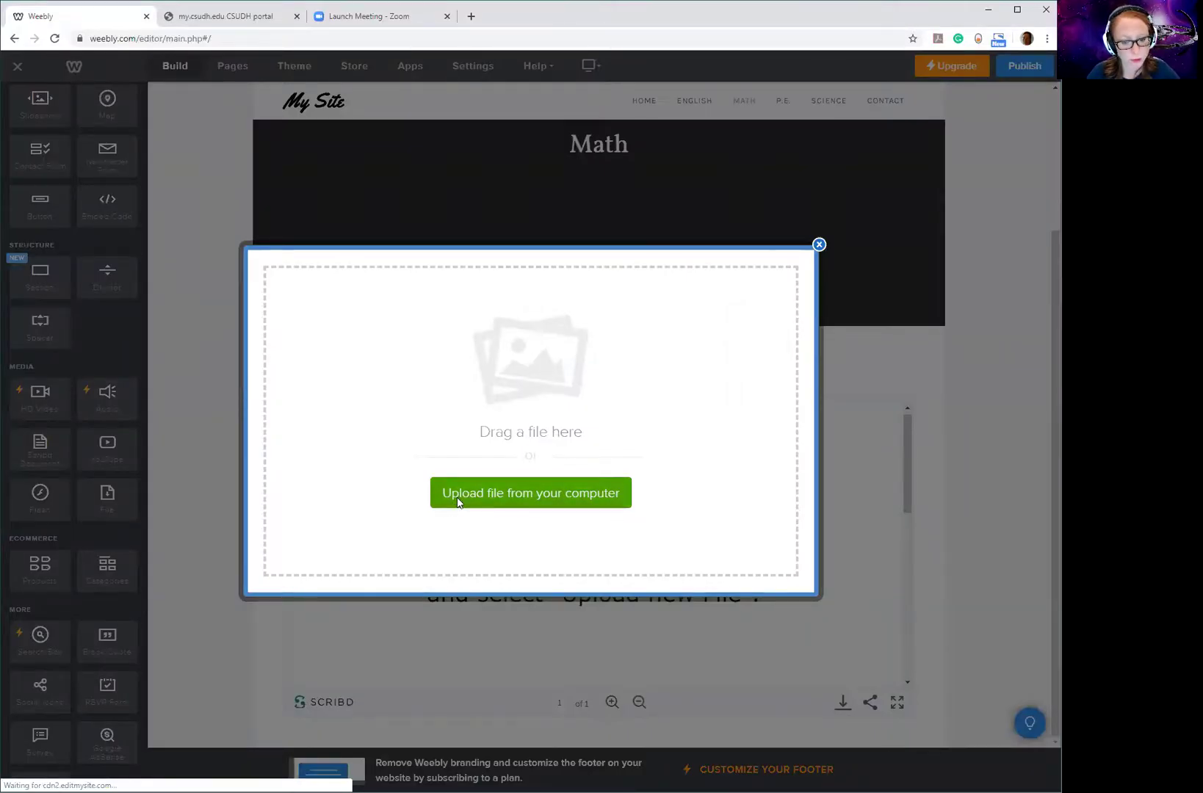
{"action": "left_click", "coordinate": [44, 168]}
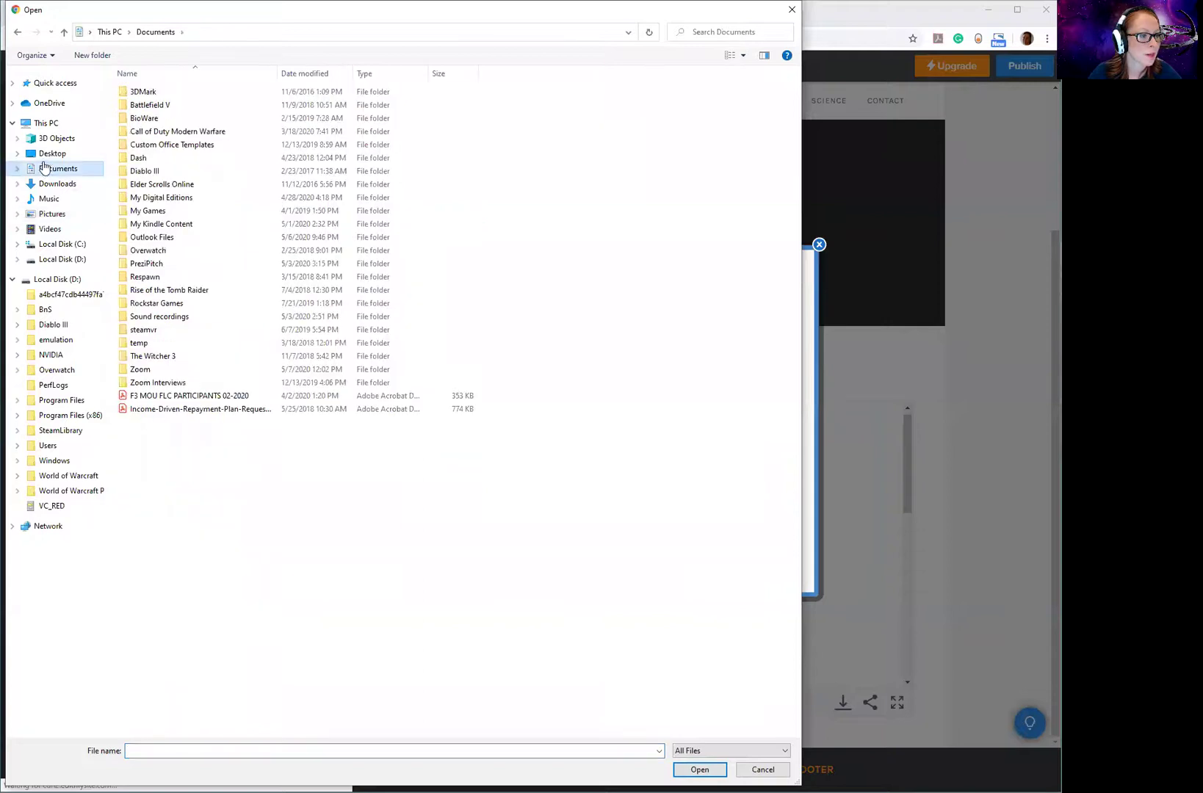
{"action": "left_click", "coordinate": [49, 153]}
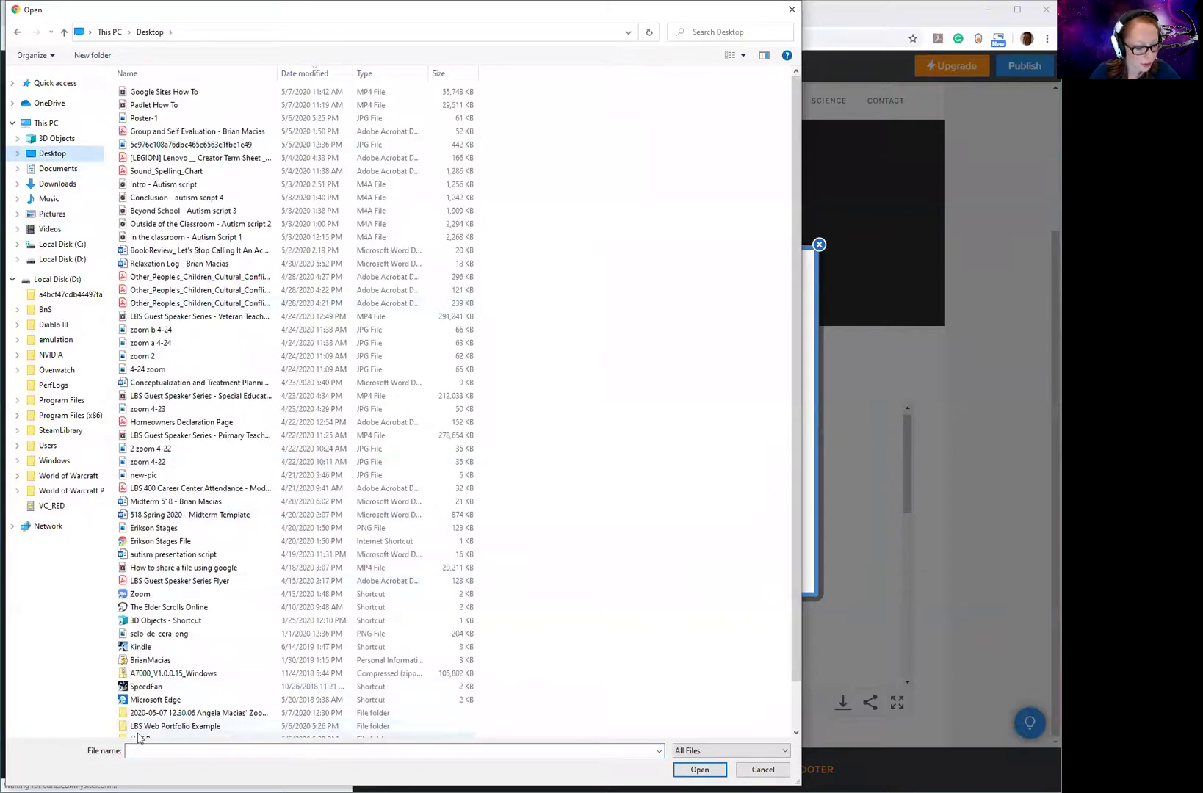
{"action": "left_click", "coordinate": [140, 729]}
{"action": "double_click", "coordinate": [139, 727]}
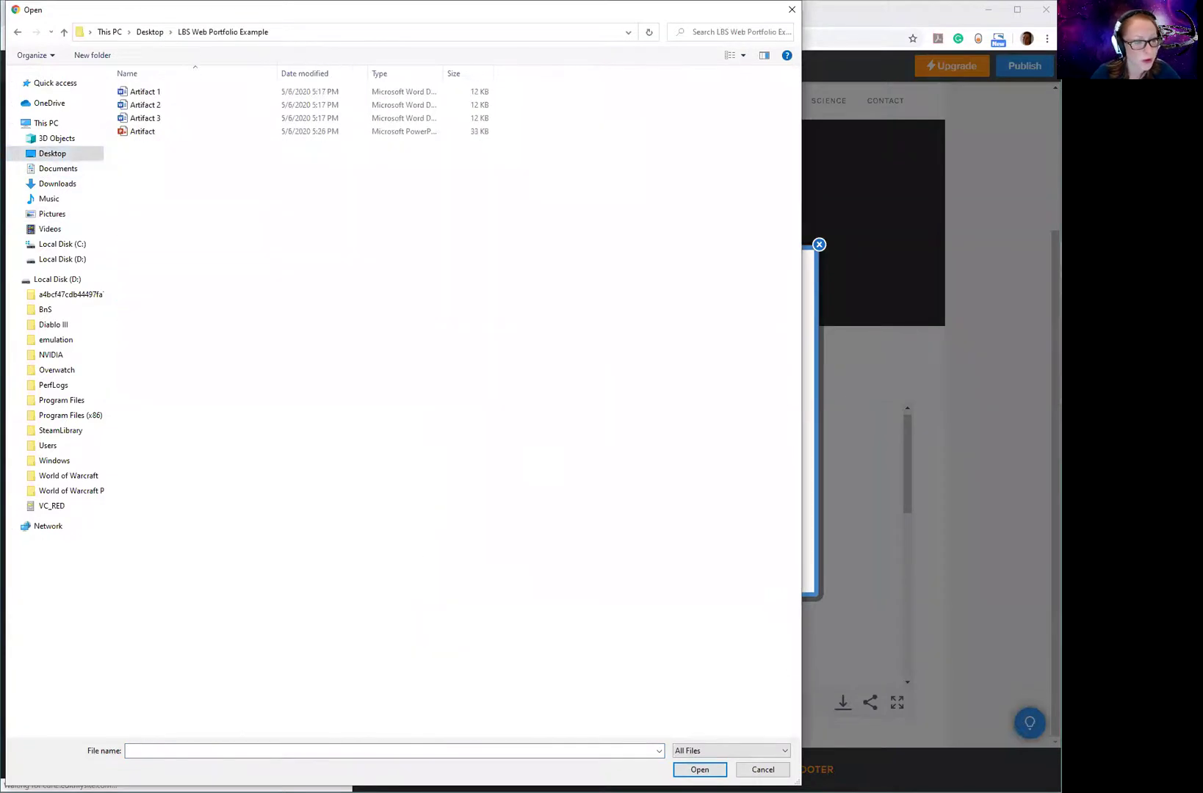
{"action": "left_click", "coordinate": [146, 136]}
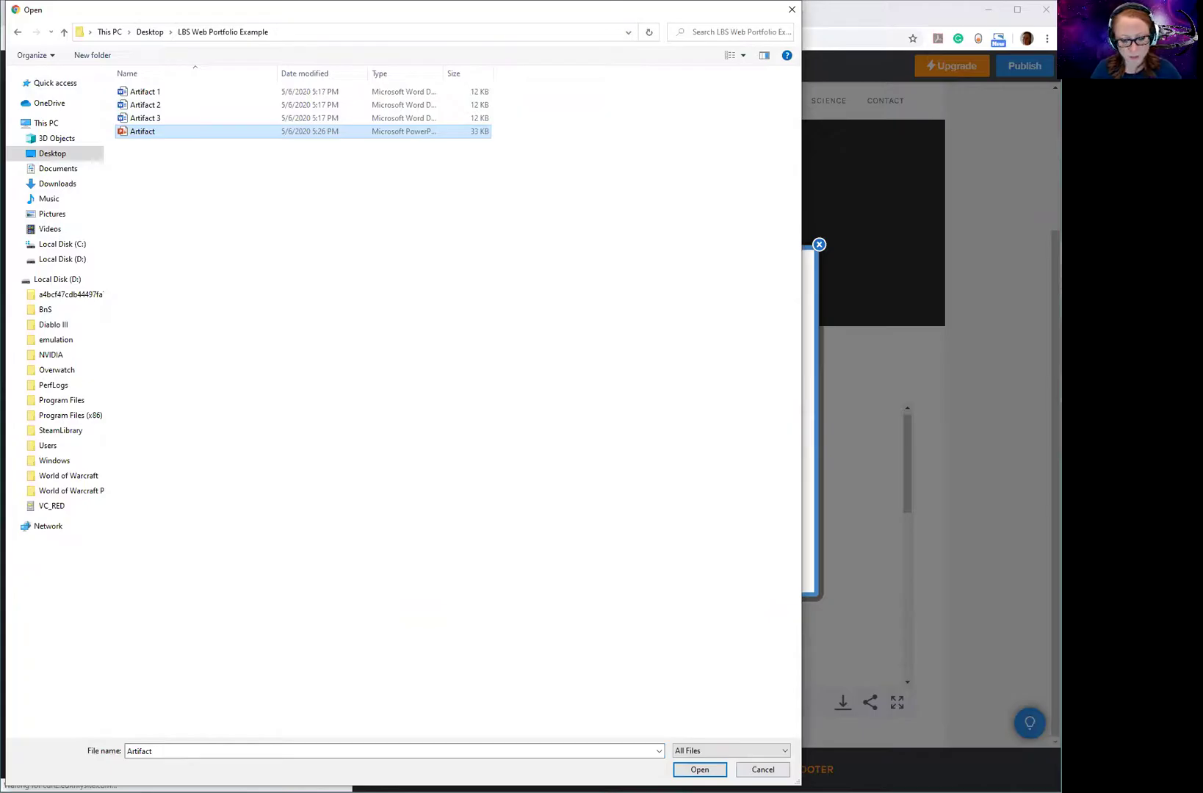
{"action": "key", "text": "Return"}
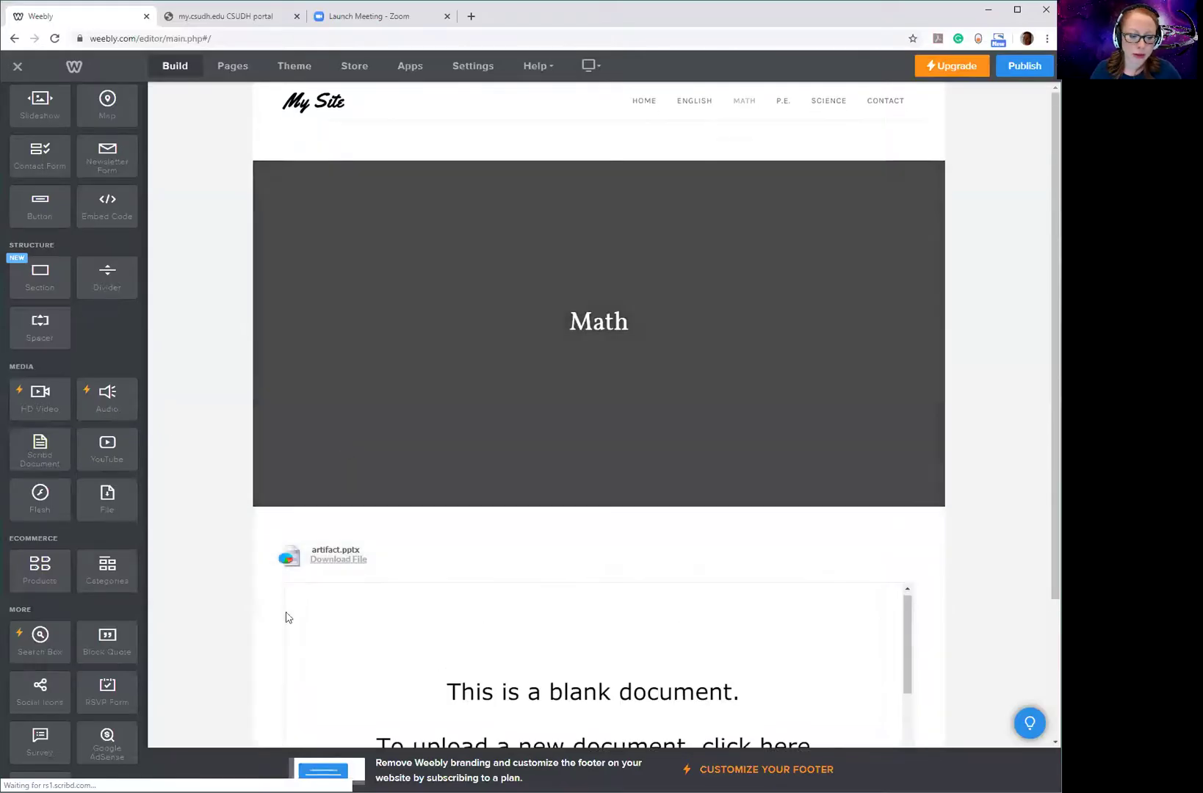
Step: Upload the Artifact 1 Word document from the LBS Web Portfolio Example folder into the Math page's Scribd Document element
{"action": "scroll", "coordinate": [288, 559], "scroll_direction": "down", "scroll_amount": 2}
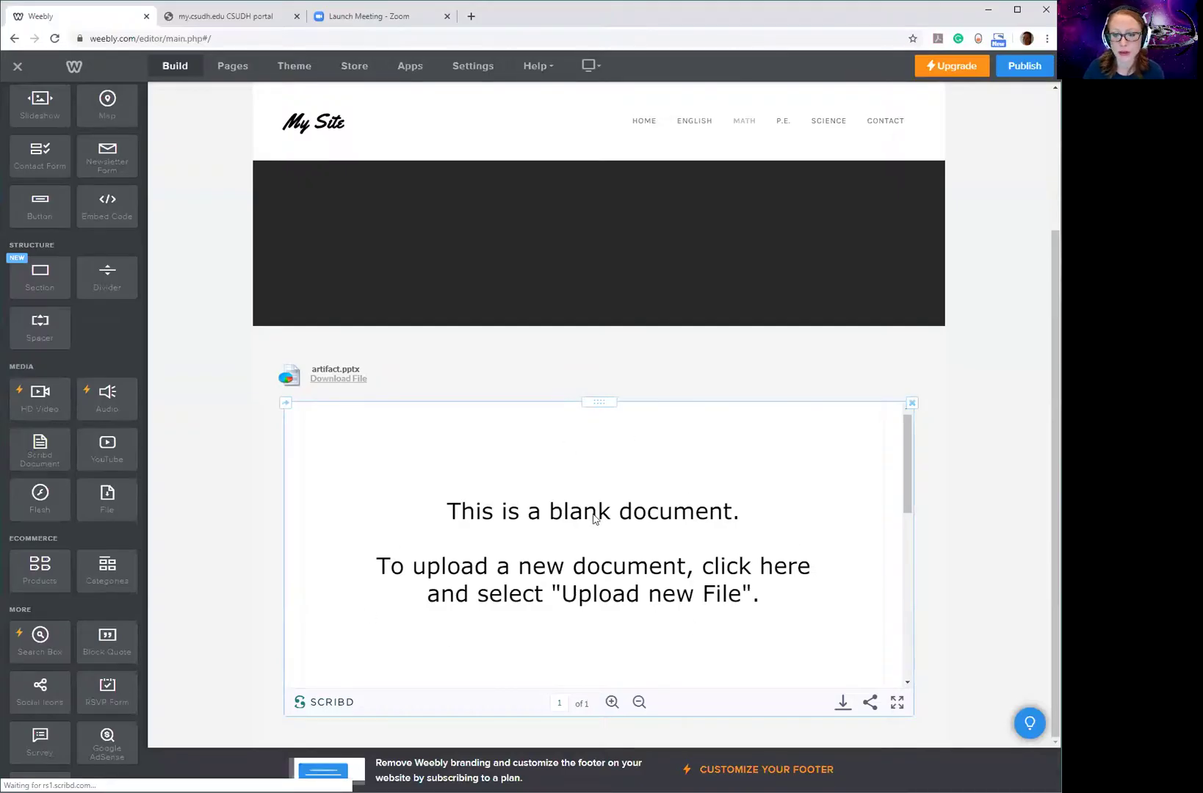
{"action": "left_click", "coordinate": [713, 520]}
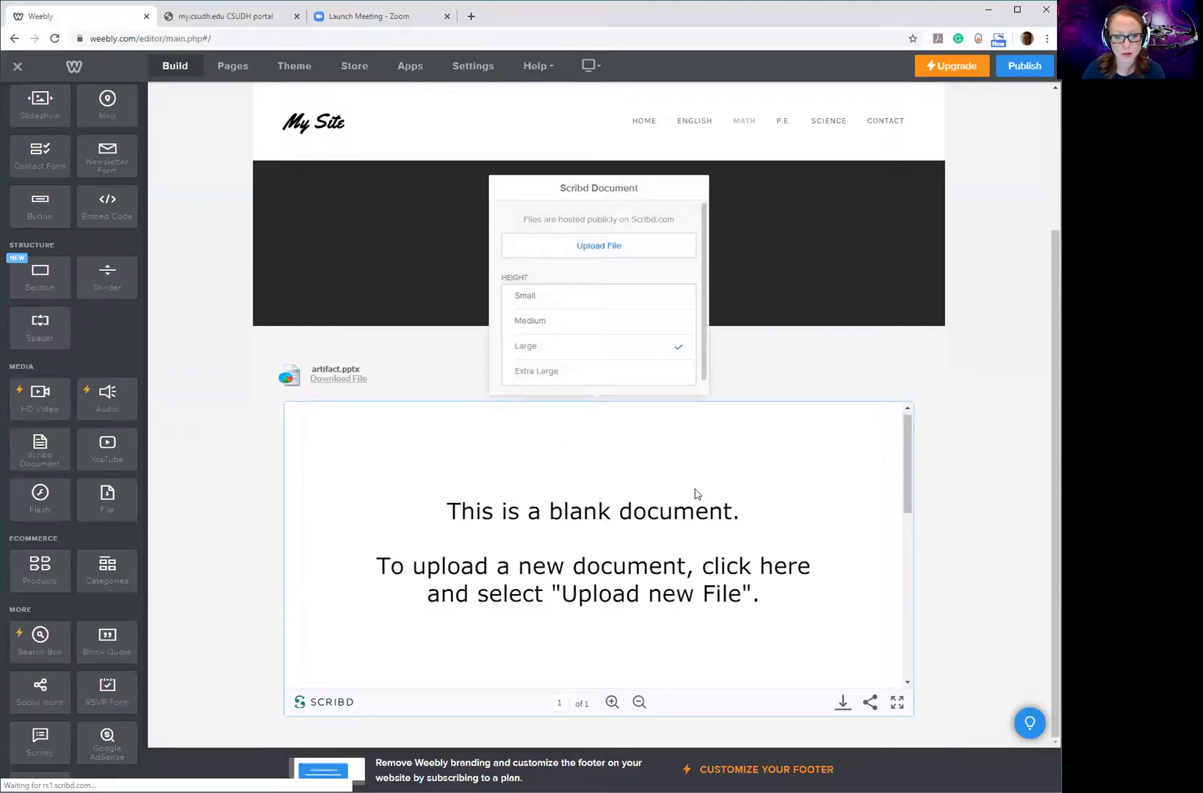
{"action": "left_click", "coordinate": [618, 246]}
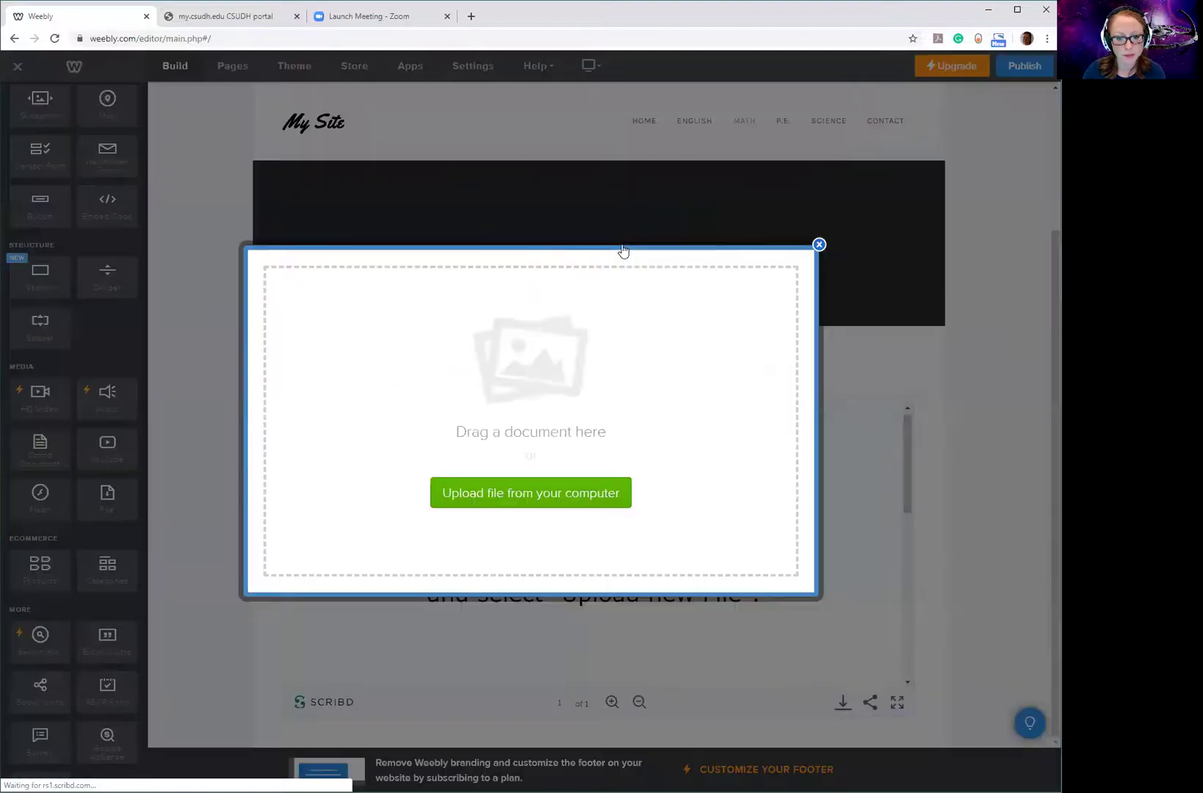
{"action": "left_click", "coordinate": [512, 495]}
{"action": "left_click", "coordinate": [146, 93]}
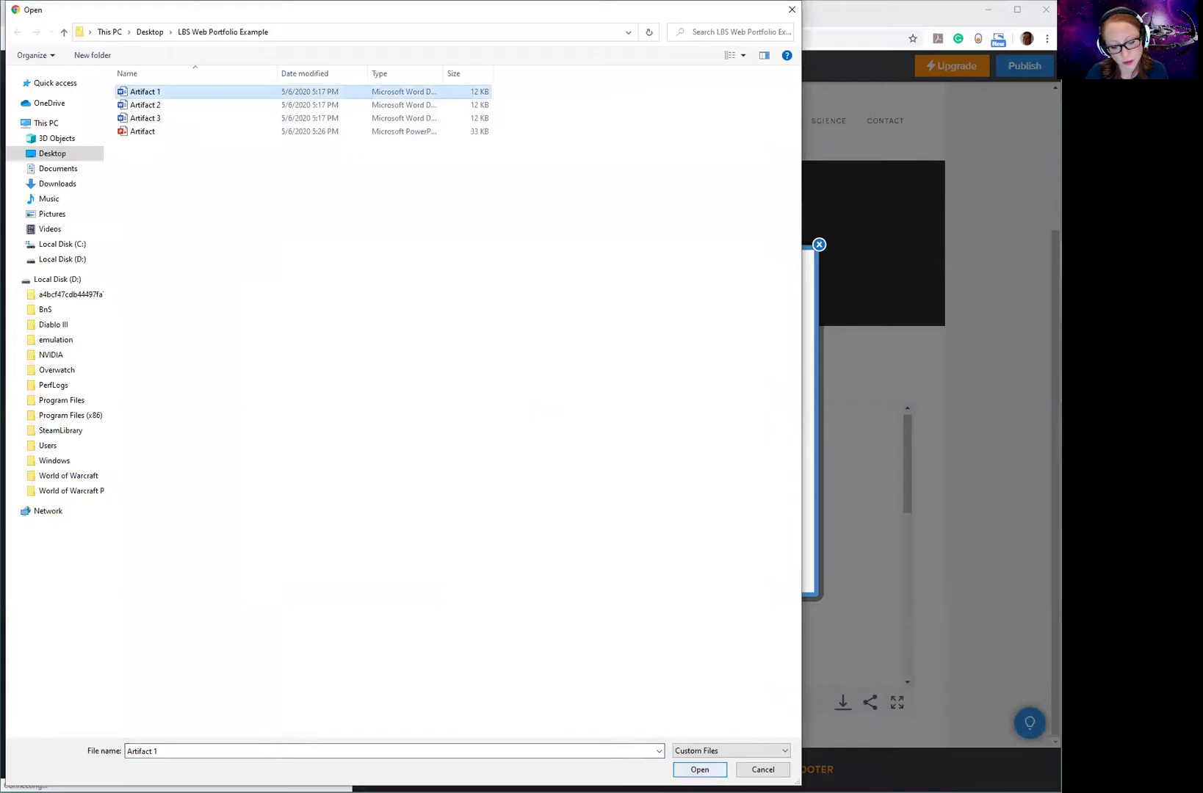
{"action": "left_click", "coordinate": [699, 769]}
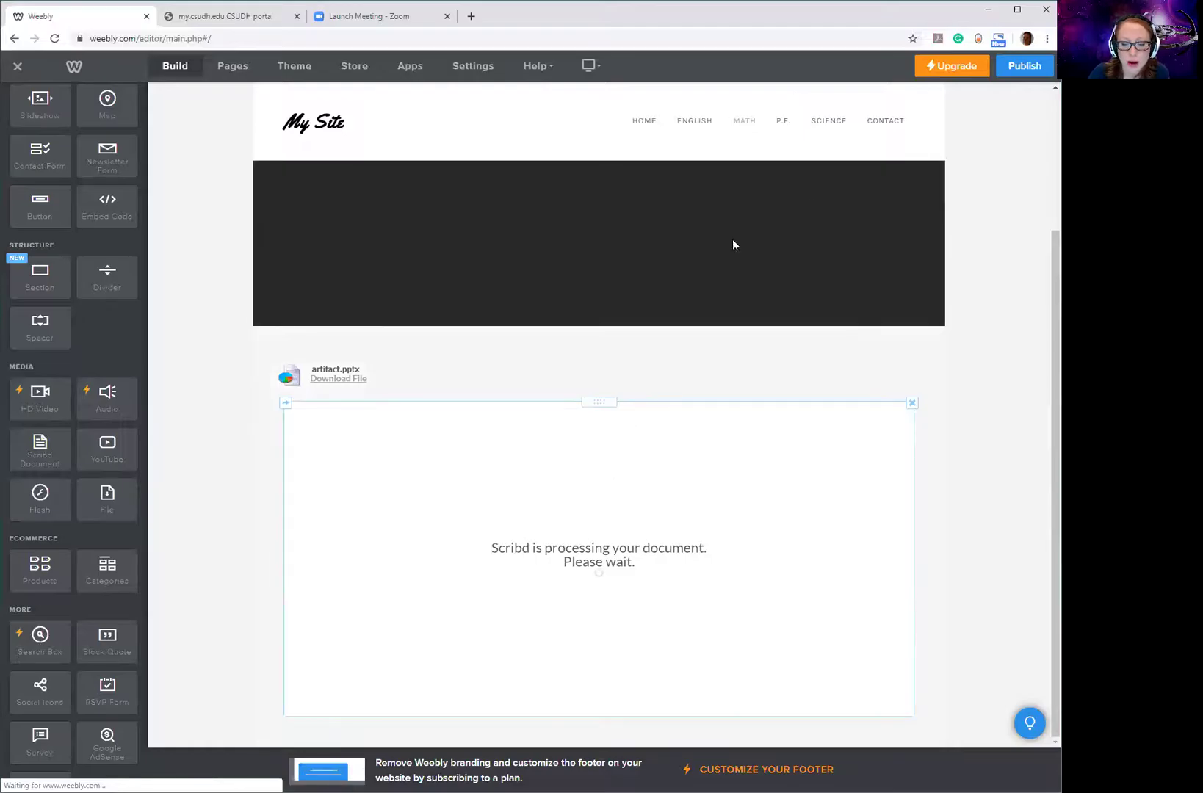
Step: Publish the site with the Math page's uploaded artifacts and dismiss the publishing dialog
{"action": "left_click", "coordinate": [1011, 65]}
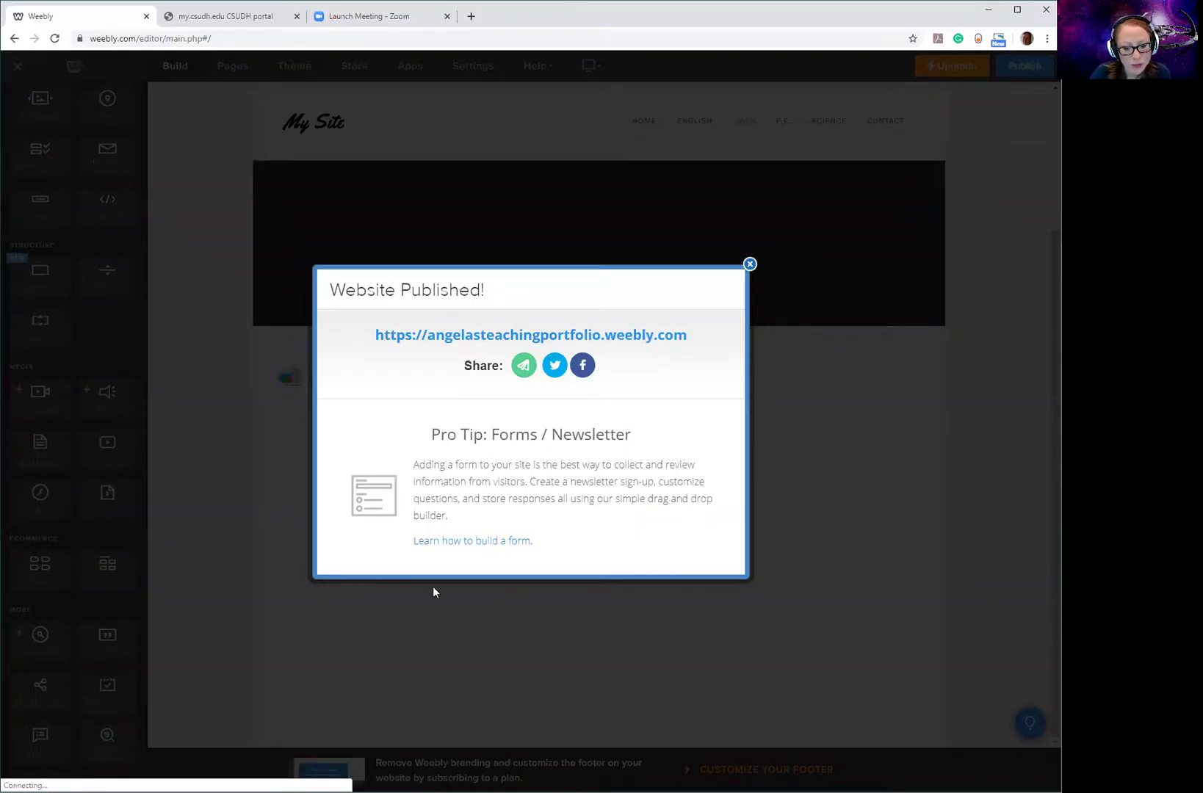
{"action": "left_click", "coordinate": [749, 264]}
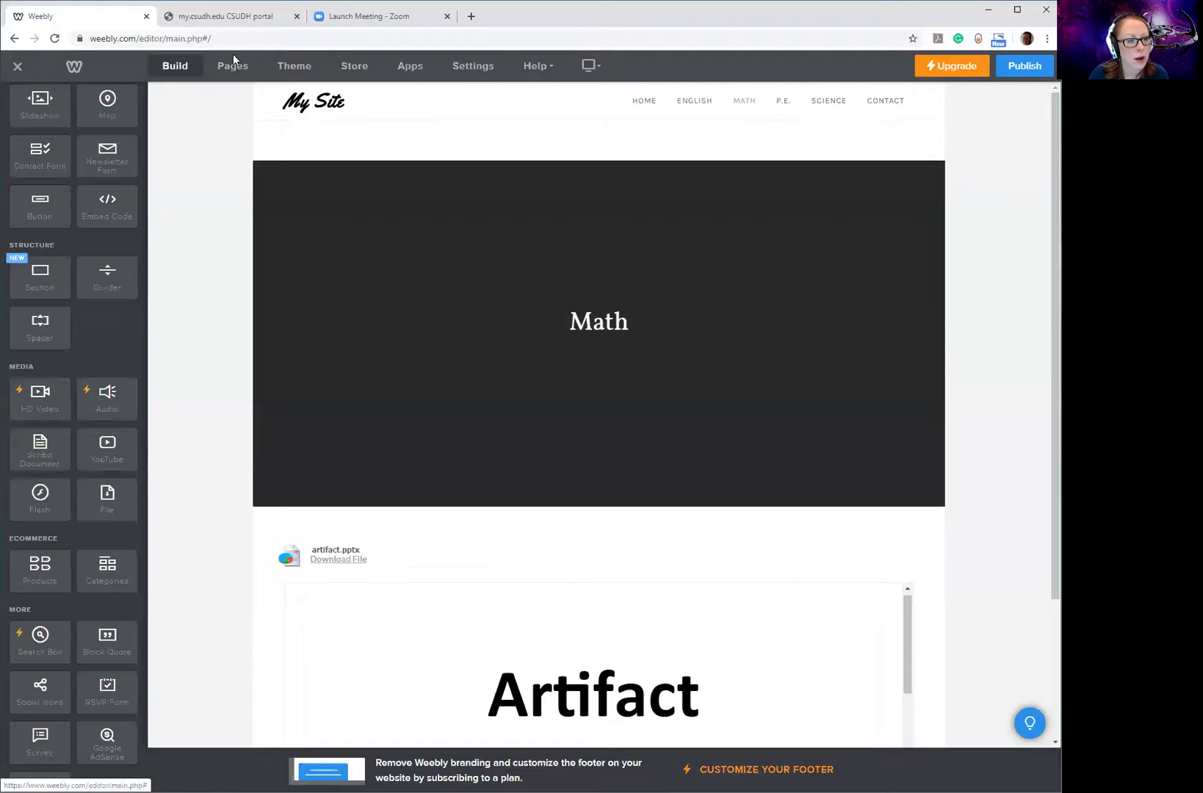
{"action": "left_click", "coordinate": [293, 67]}
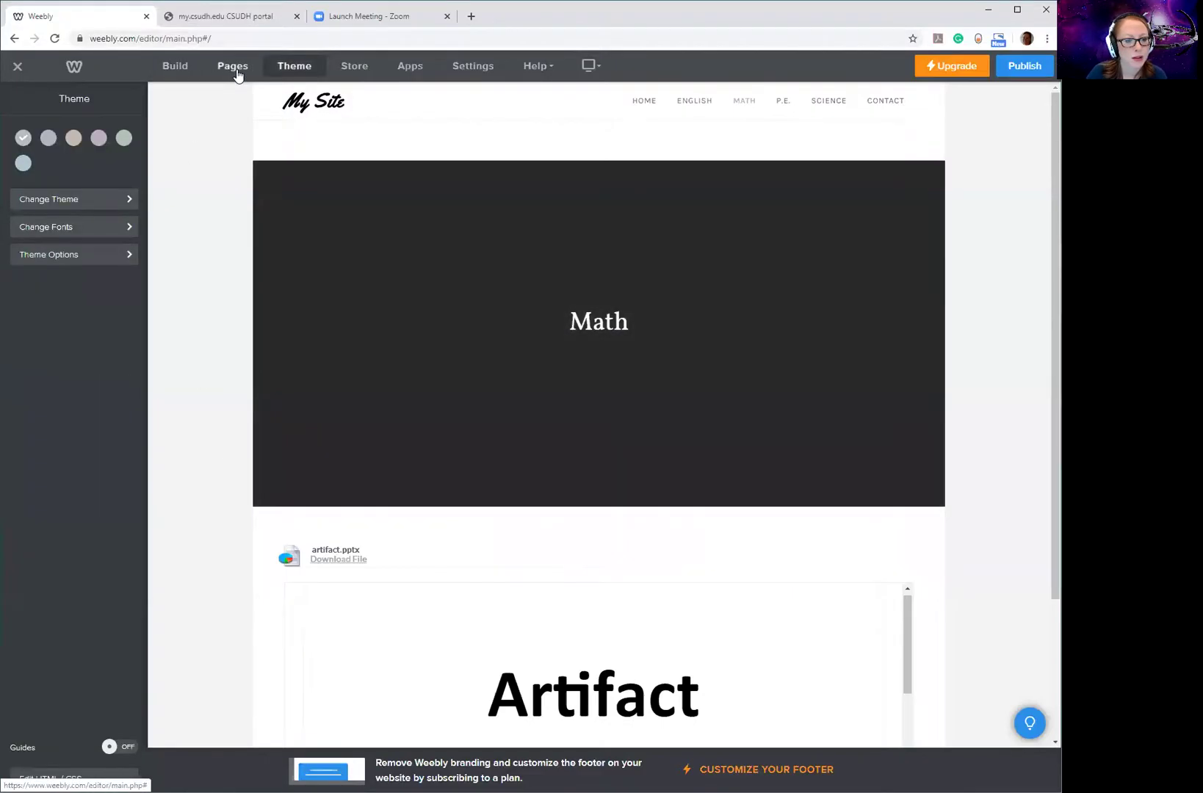
{"action": "left_click", "coordinate": [235, 67]}
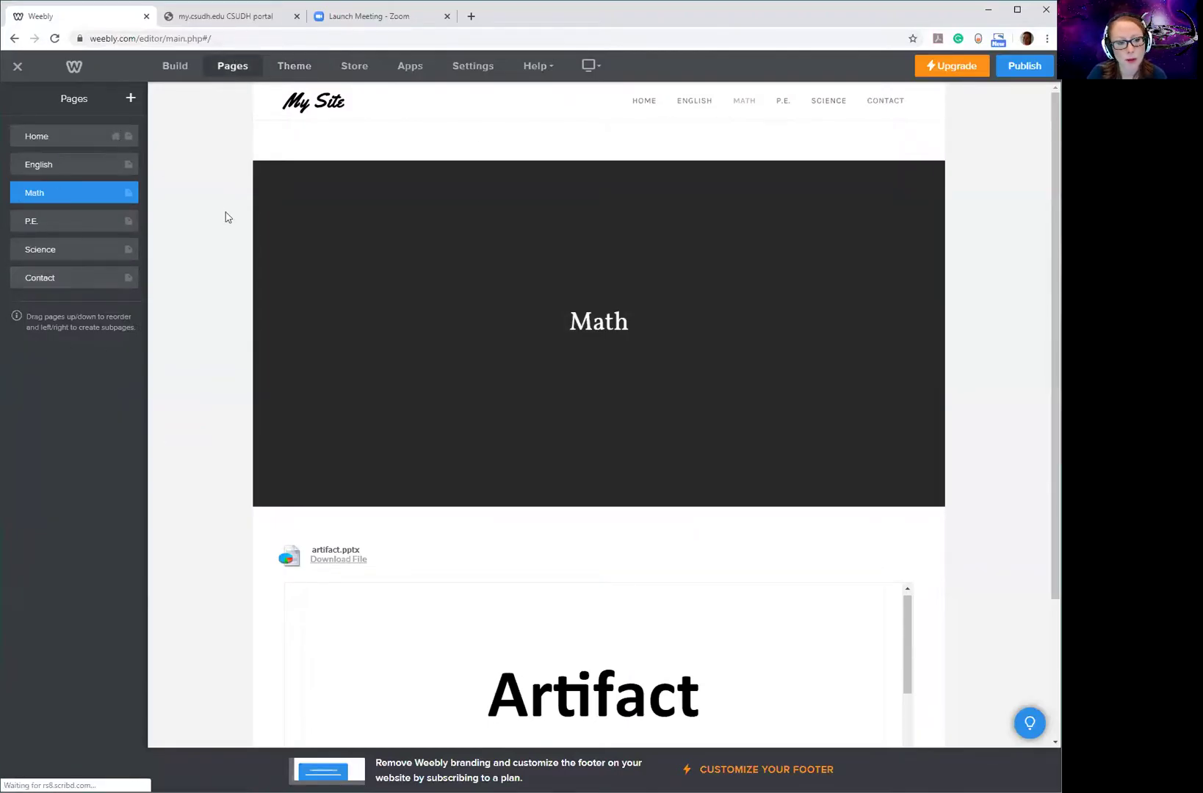
Step: Add a Title element beneath the "Math" text in the Math page's header and an Image element below that title
{"action": "left_click", "coordinate": [180, 67]}
{"action": "scroll", "coordinate": [85, 338], "scroll_direction": "up", "scroll_amount": 2}
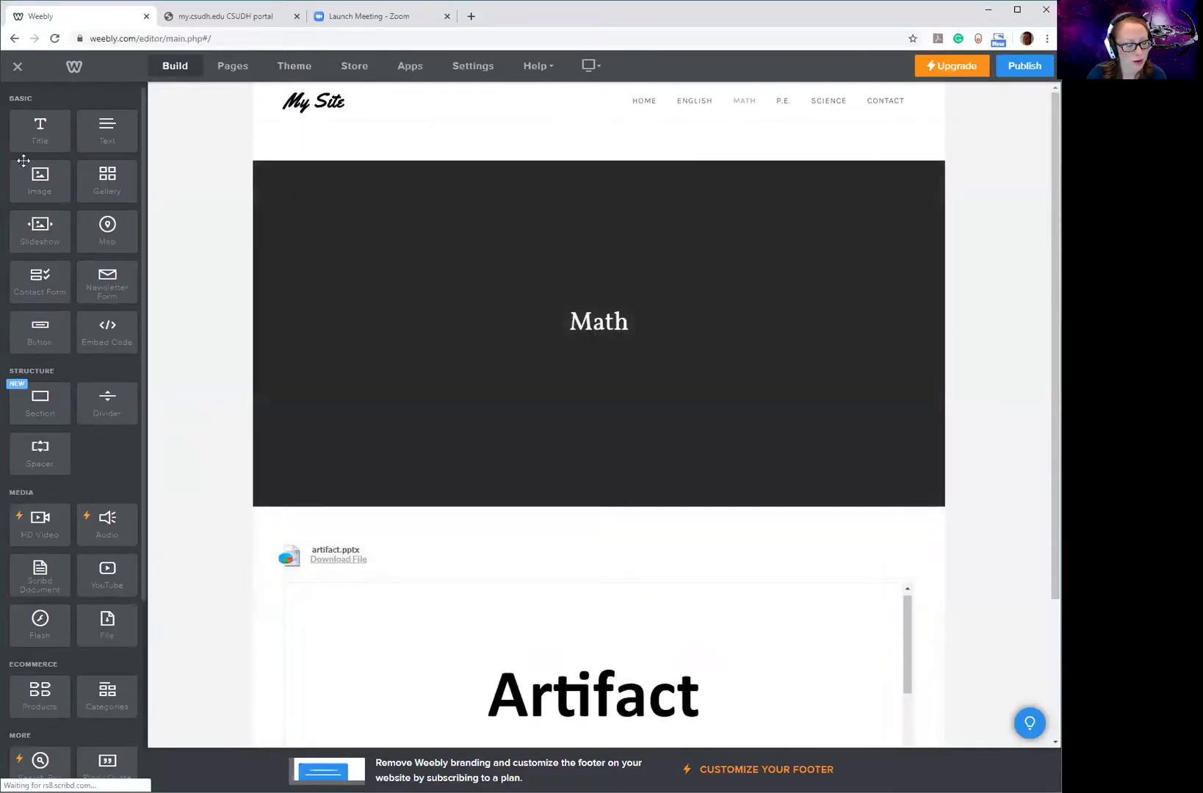
{"action": "left_click_drag", "start_coordinate": [36, 137], "coordinate": [592, 342]}
{"action": "left_click_drag", "start_coordinate": [49, 200], "coordinate": [397, 239]}
{"action": "scroll", "coordinate": [67, 476], "scroll_direction": "down", "scroll_amount": 2}
{"action": "scroll", "coordinate": [68, 476], "scroll_direction": "down", "scroll_amount": 2}
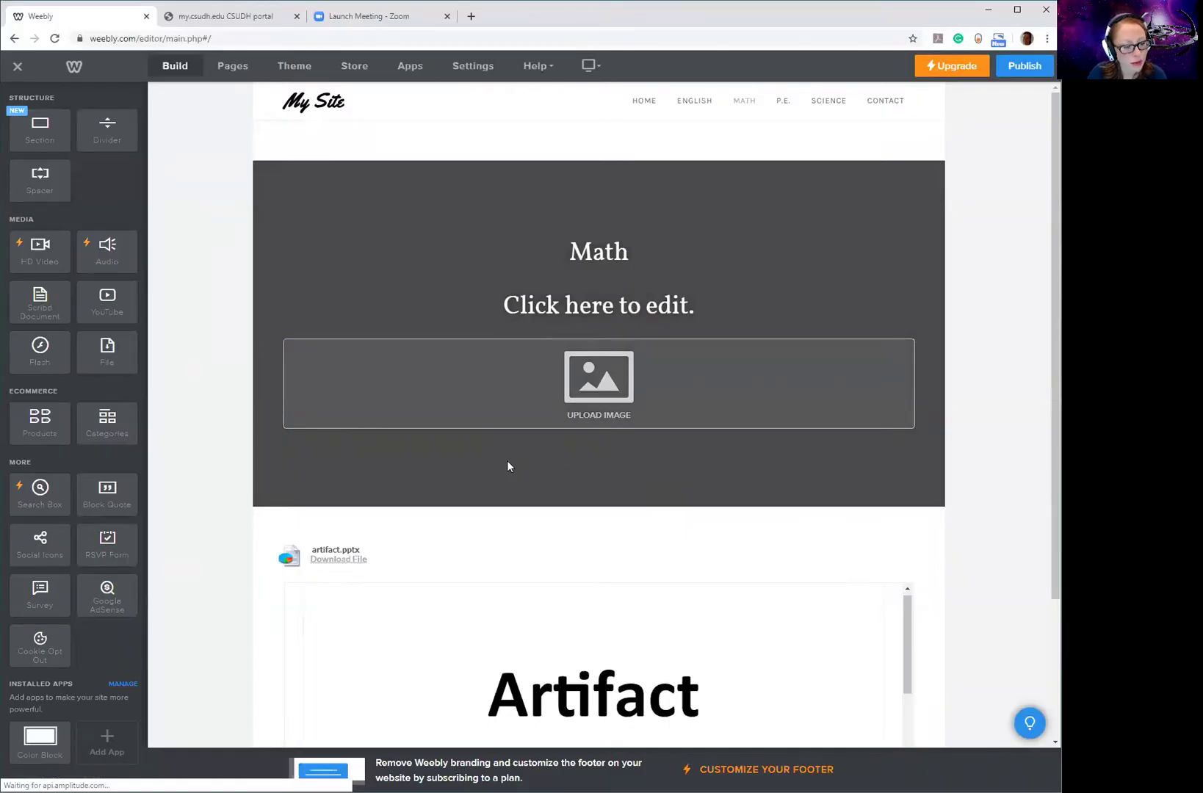
{"action": "scroll", "coordinate": [99, 409], "scroll_direction": "up", "scroll_amount": 4}
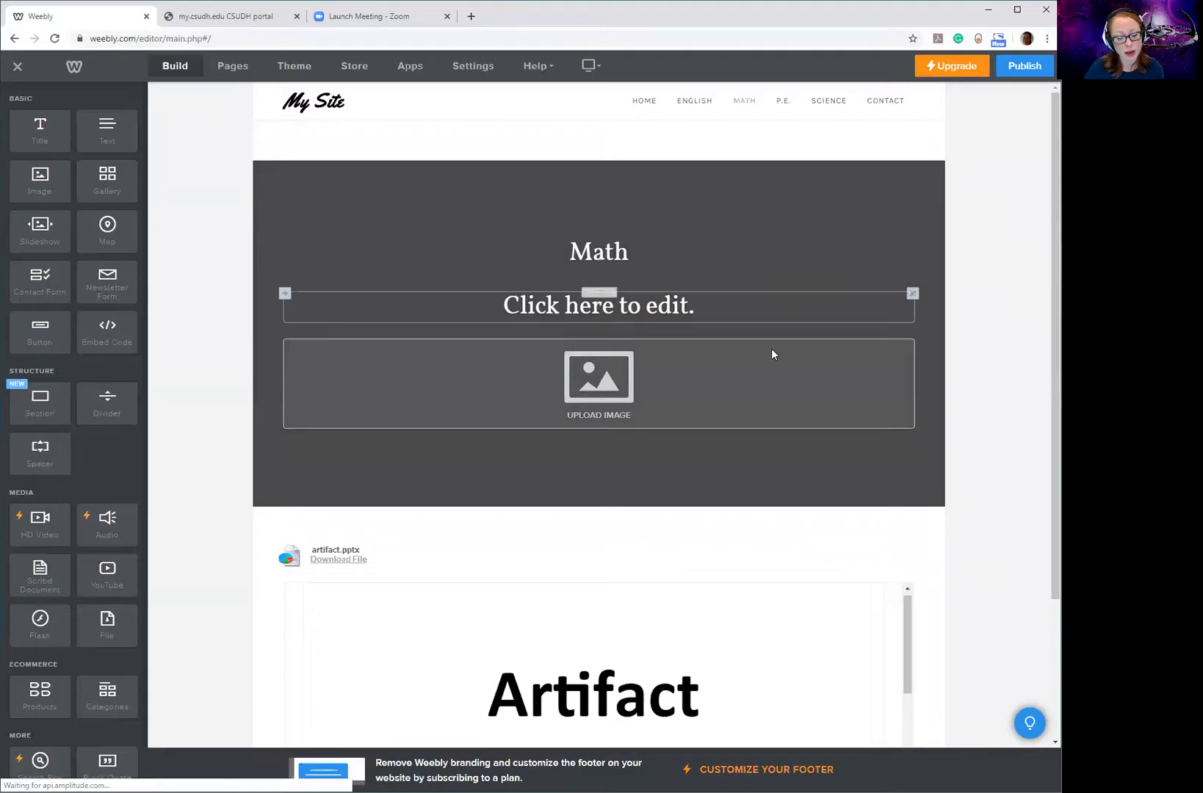
{"action": "scroll", "coordinate": [739, 406], "scroll_direction": "down", "scroll_amount": 2}
{"action": "scroll", "coordinate": [994, 444], "scroll_direction": "up", "scroll_amount": 2}
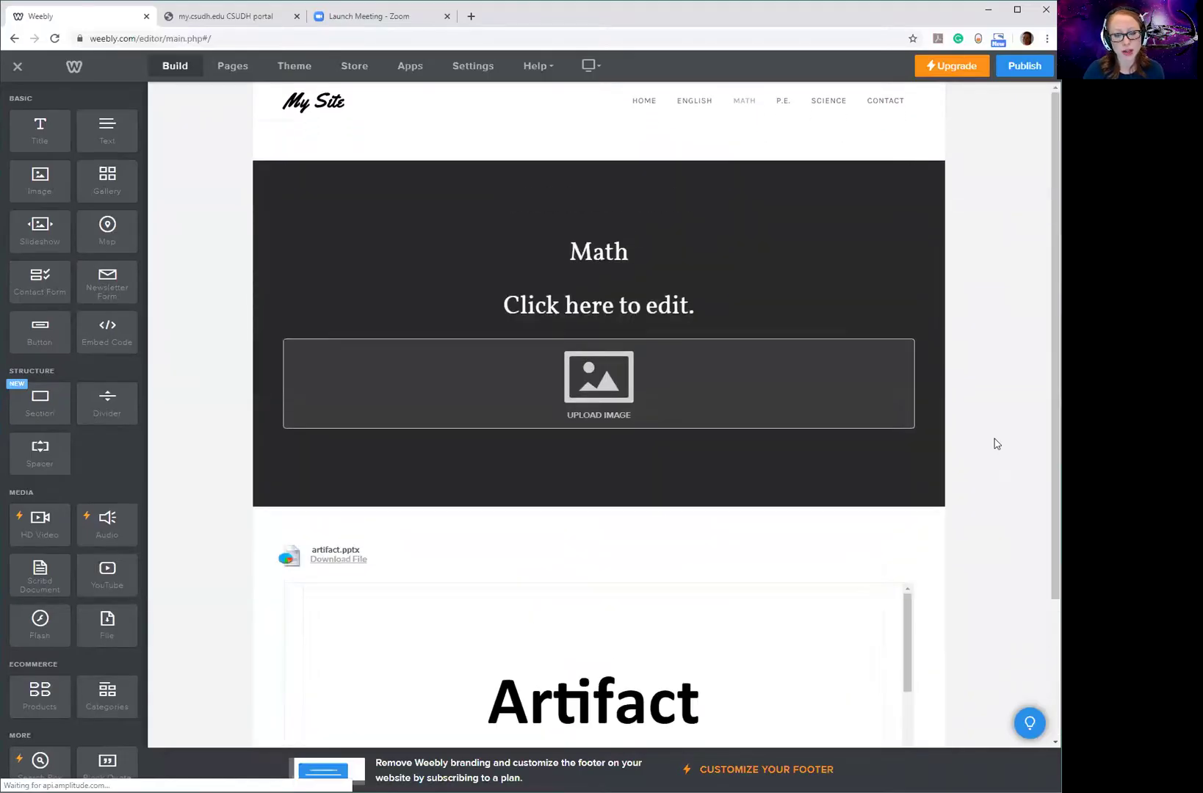
Step: Publish the site again with the new header elements, close the publishing dialog and return to the dashboard
{"action": "left_click", "coordinate": [1021, 67]}
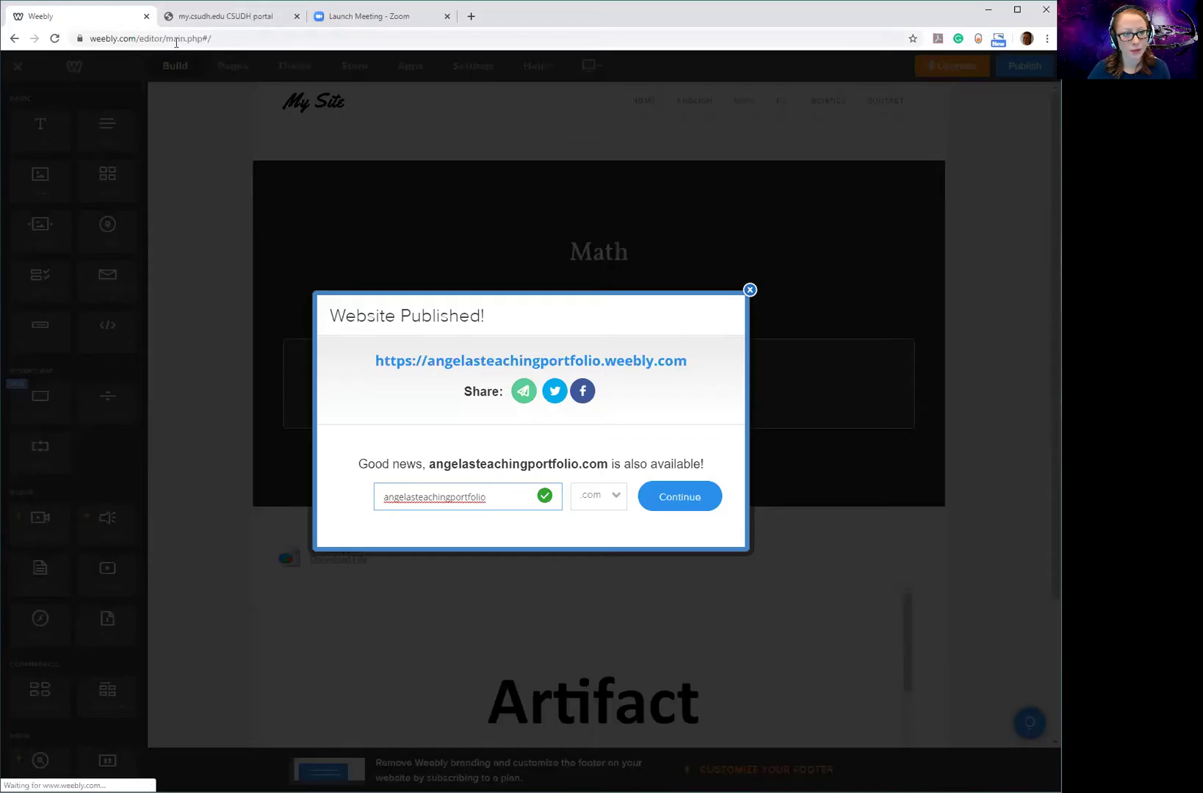
{"action": "left_click", "coordinate": [750, 288]}
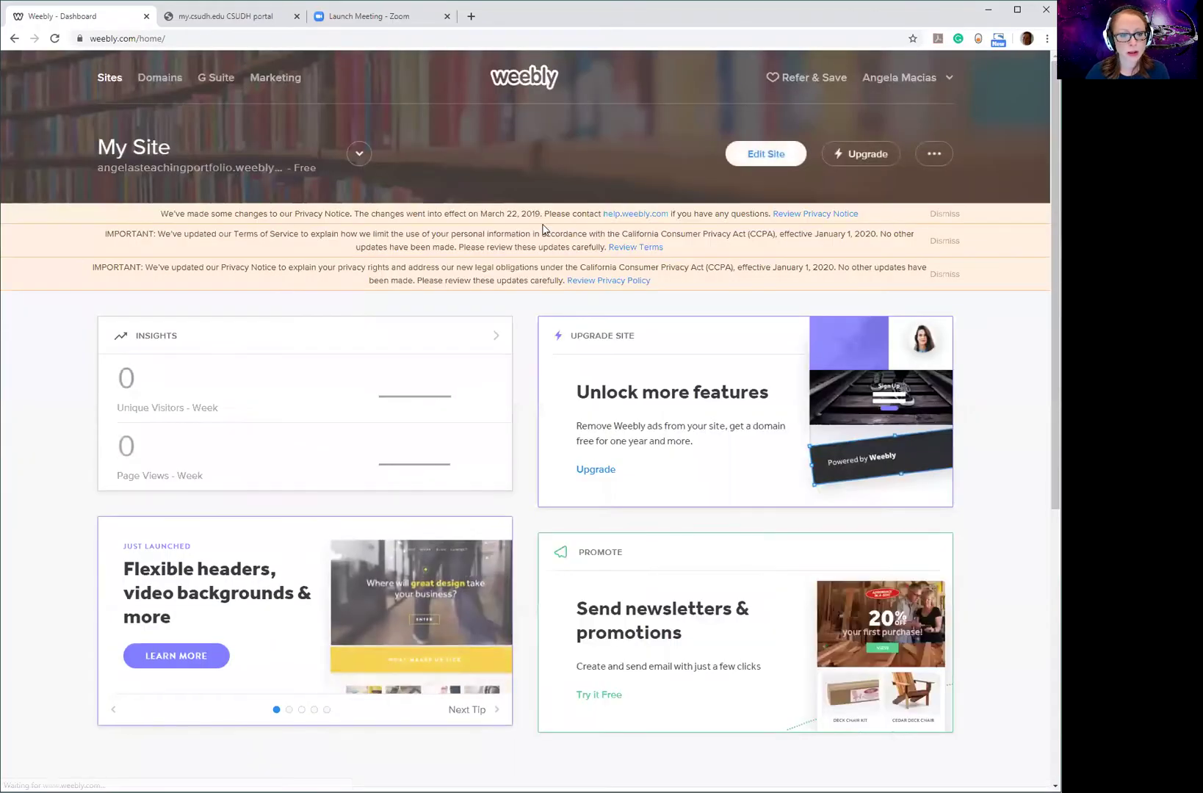
Step: Open the published site from the dashboard and look through its Home, Math and English pages
{"action": "left_click", "coordinate": [193, 169]}
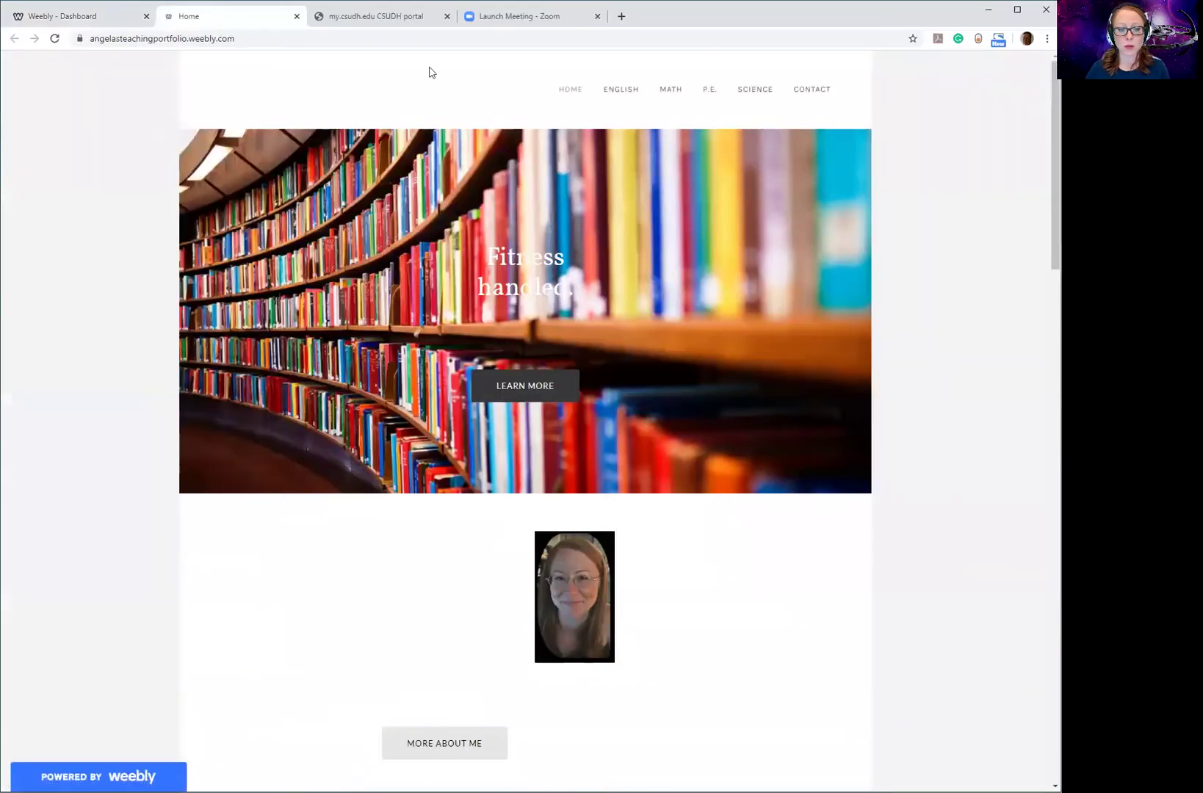
{"action": "scroll", "coordinate": [575, 316], "scroll_direction": "down", "scroll_amount": 6}
{"action": "scroll", "coordinate": [580, 301], "scroll_direction": "up", "scroll_amount": 5}
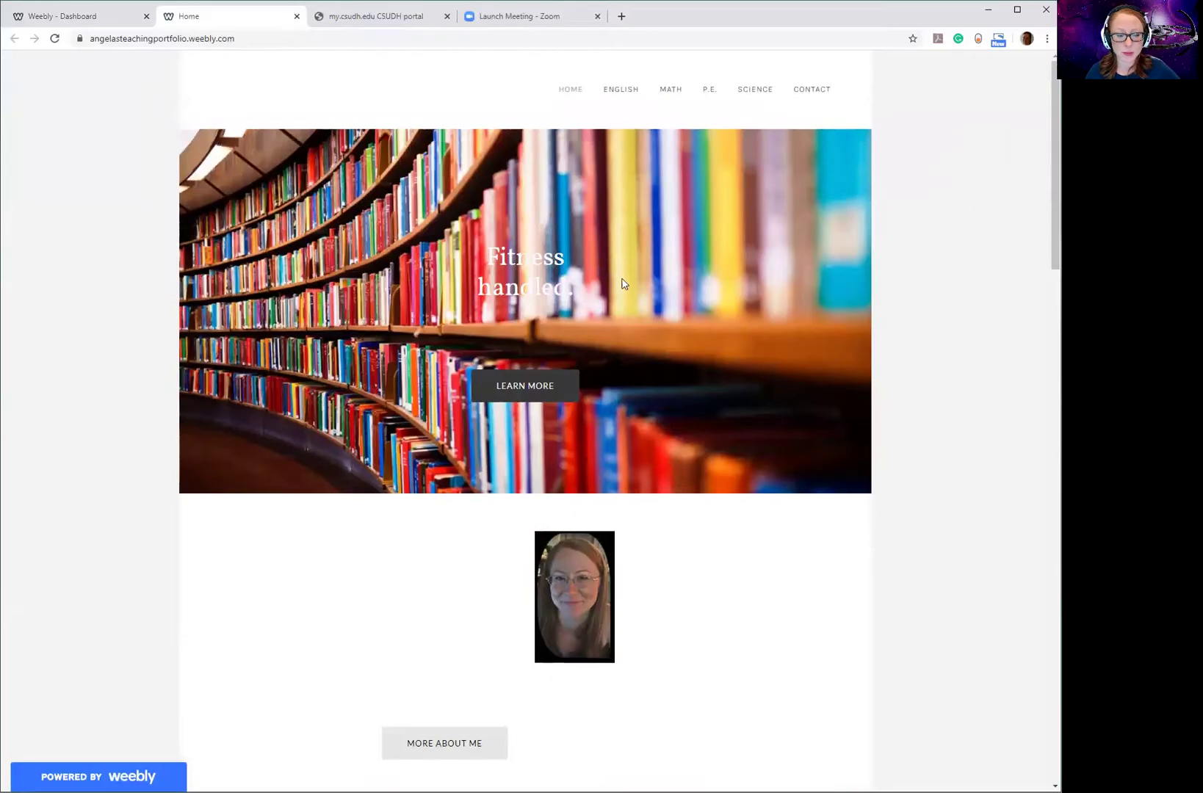
{"action": "left_click", "coordinate": [669, 89]}
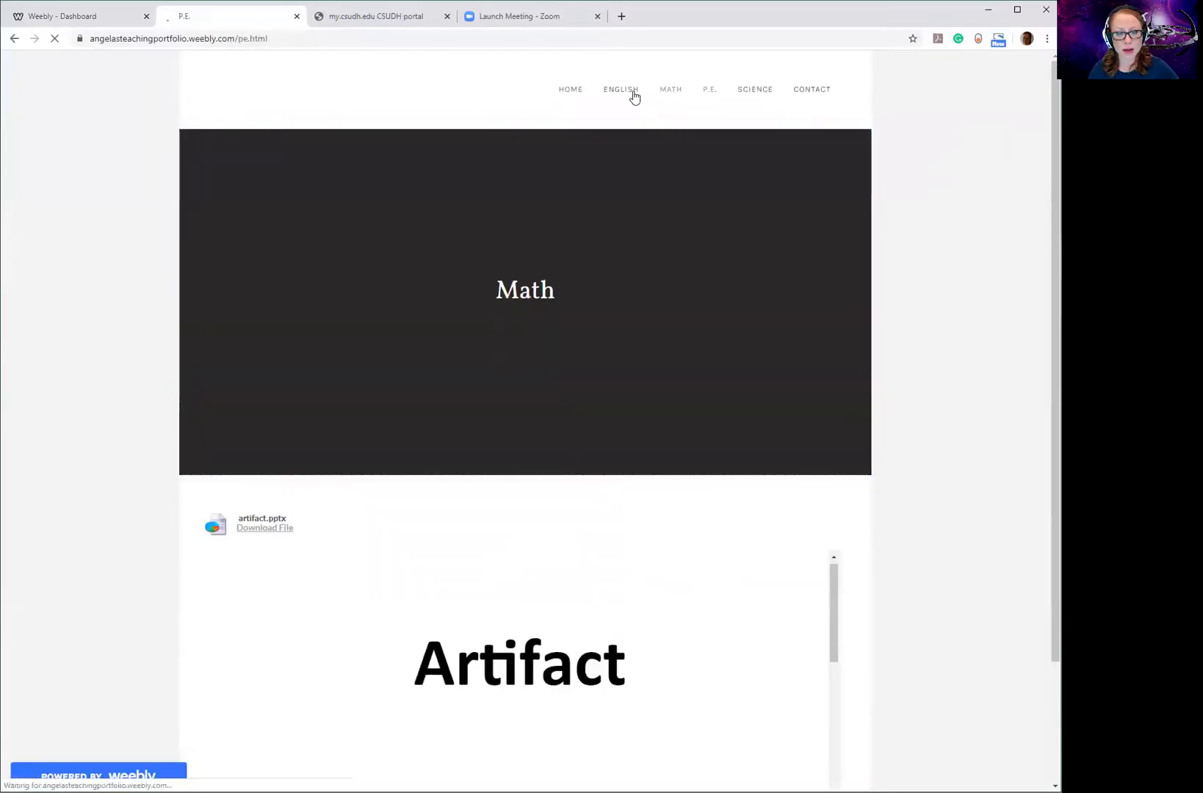
{"action": "left_click", "coordinate": [609, 91]}
{"action": "left_click", "coordinate": [568, 98]}
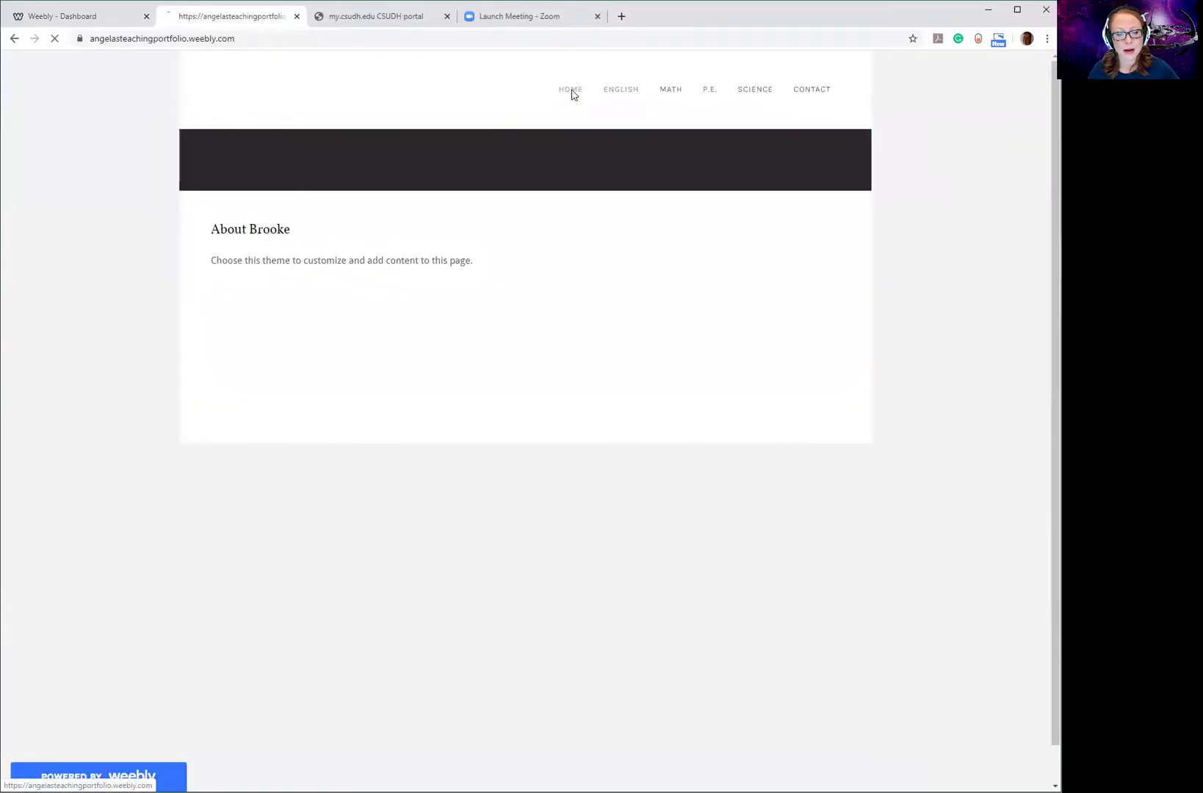
{"action": "scroll", "coordinate": [692, 323], "scroll_direction": "down", "scroll_amount": 10}
{"action": "scroll", "coordinate": [638, 271], "scroll_direction": "down", "scroll_amount": 14}
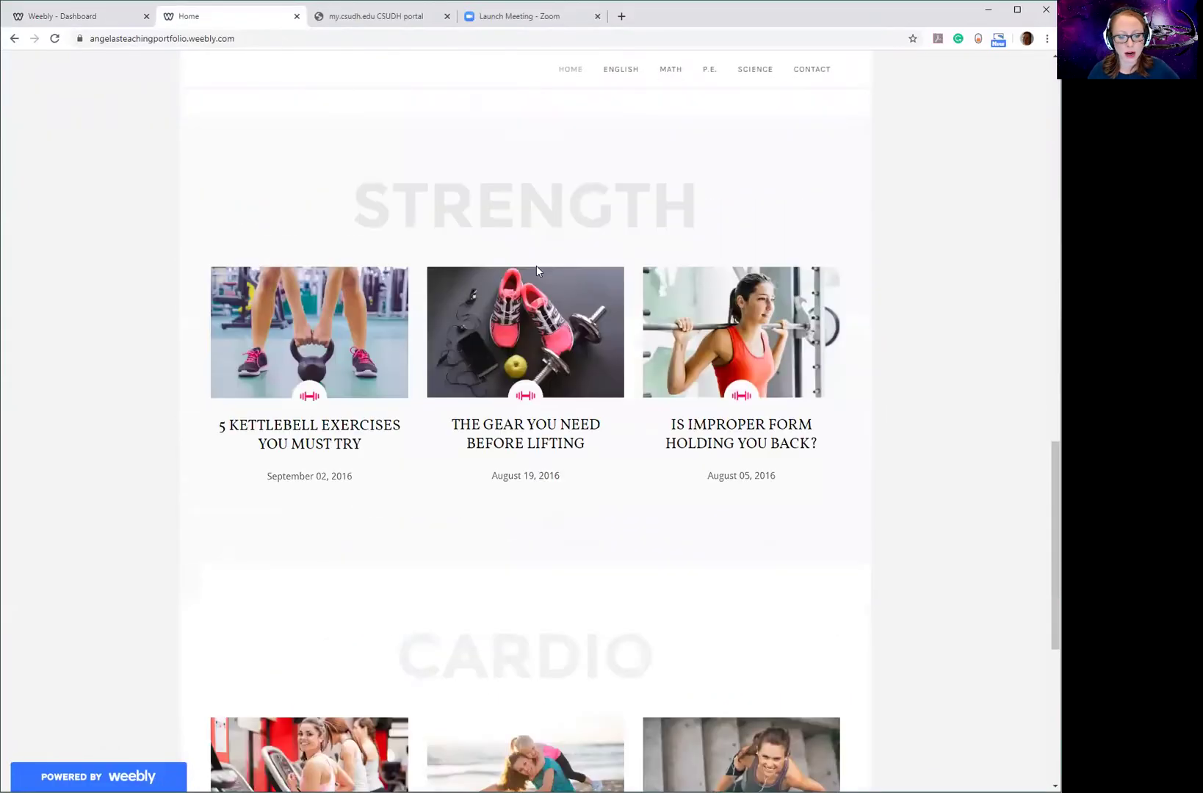
{"action": "scroll", "coordinate": [535, 291], "scroll_direction": "up", "scroll_amount": 20}
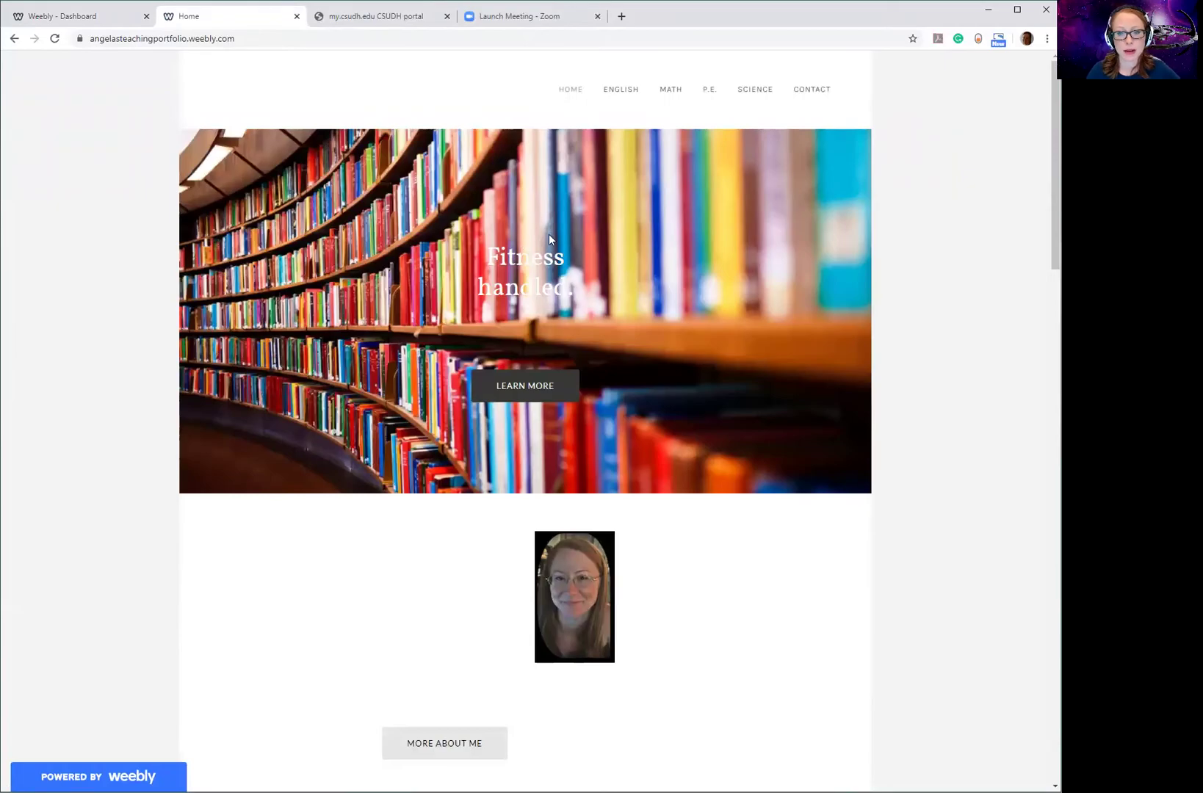
Step: Select the published site's full web address in the browser
{"action": "left_click", "coordinate": [164, 40]}
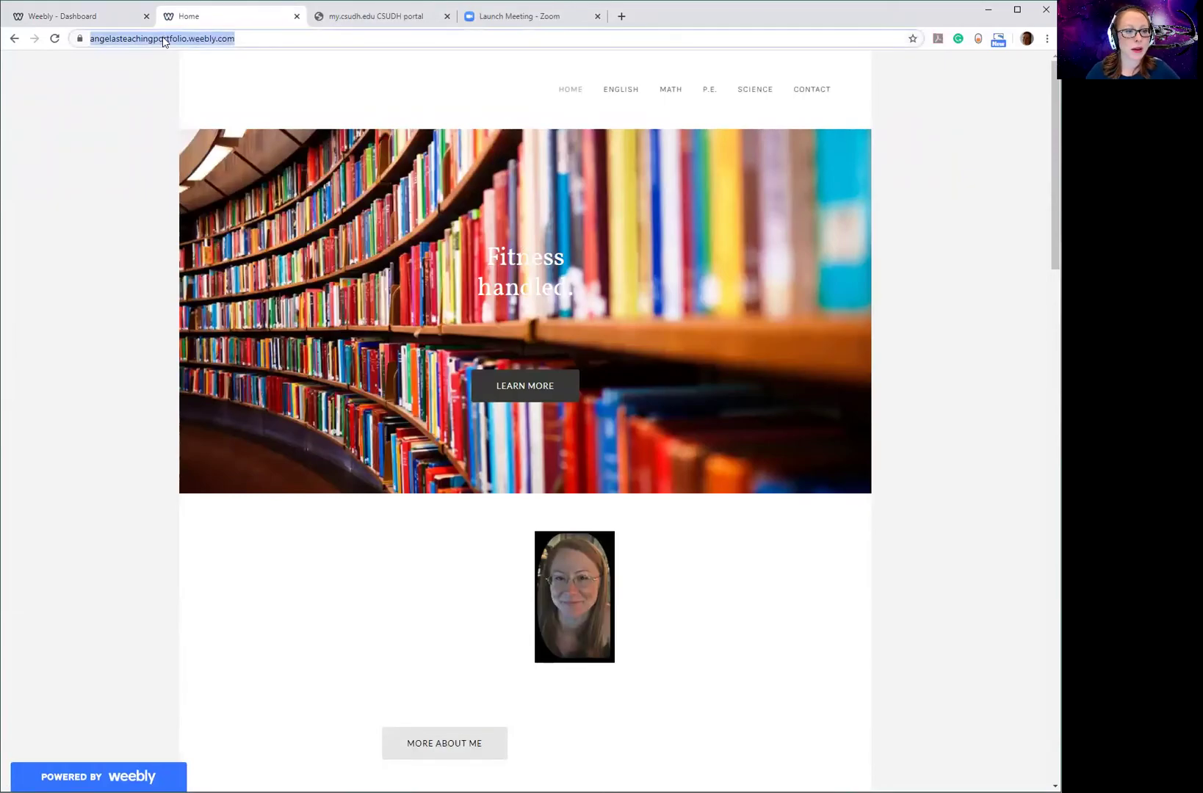